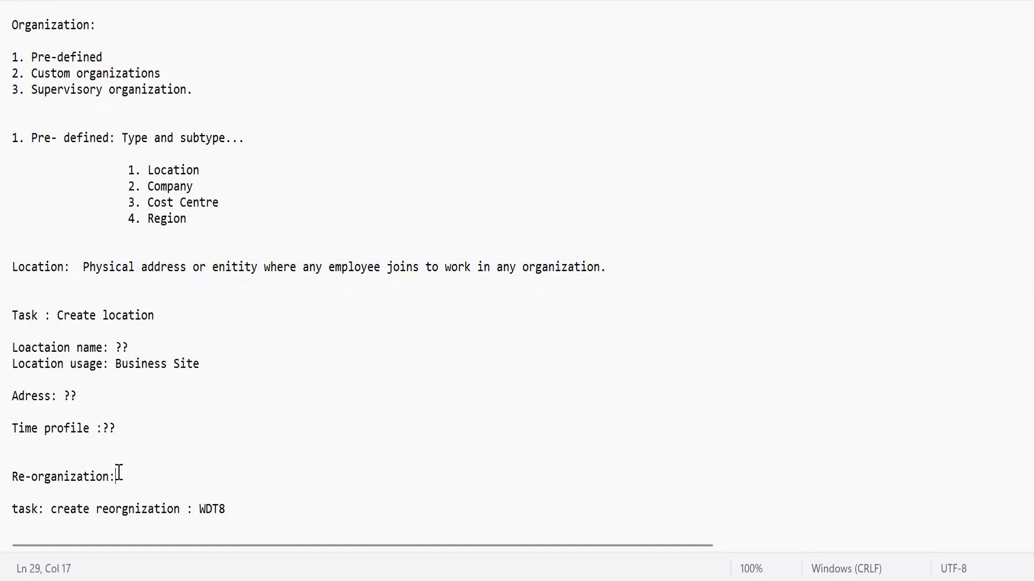
# - Review the notes from the reorganization task down to the cost centre definition
pyautogui.press('Down')
pyautogui.press('Down')
pyautogui.press('Down')
pyautogui.press('Down')
pyautogui.press('Down')
pyautogui.press('Down')
pyautogui.press('Down')
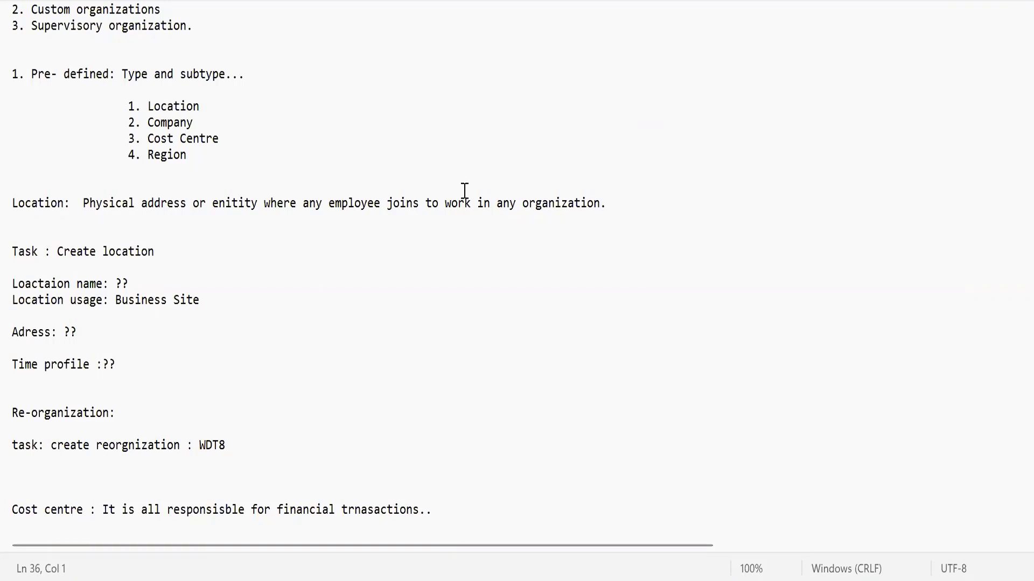
pyautogui.click(164, 413)
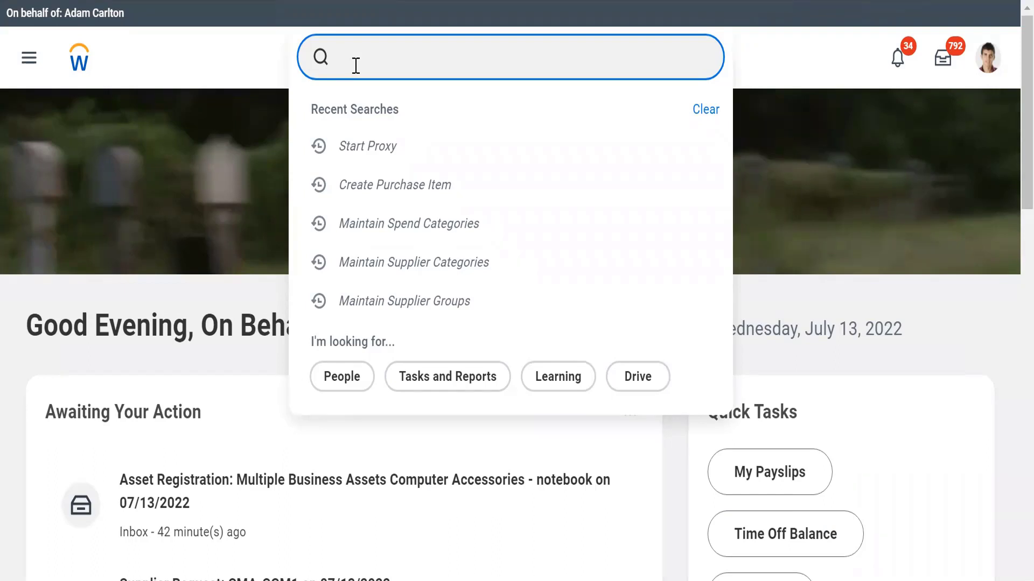
# - Switch to Workday, search for "cre reorg" and open the Create Reorganization task
pyautogui.write('cre re')
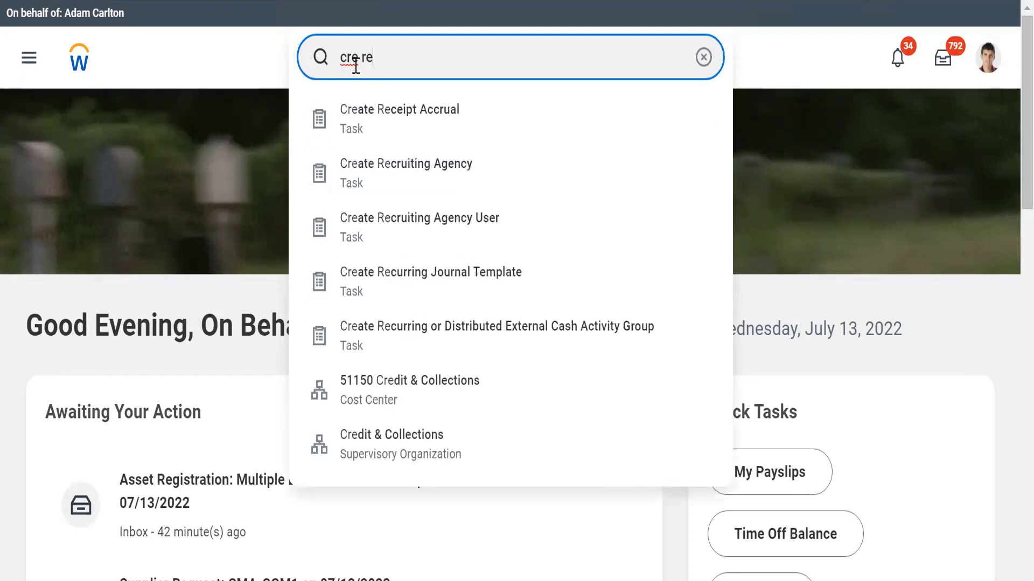
pyautogui.write('org')
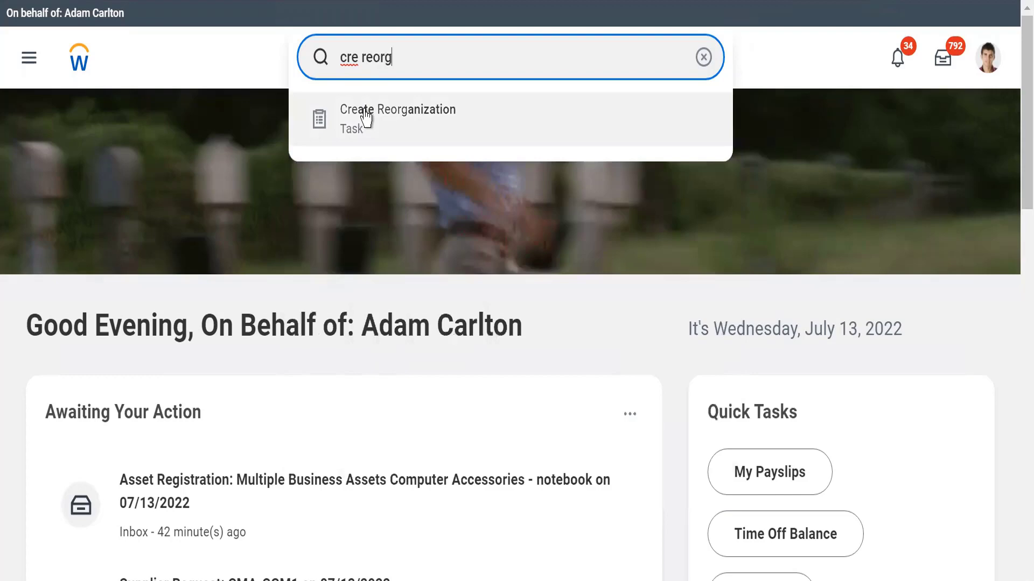
pyautogui.click(366, 116)
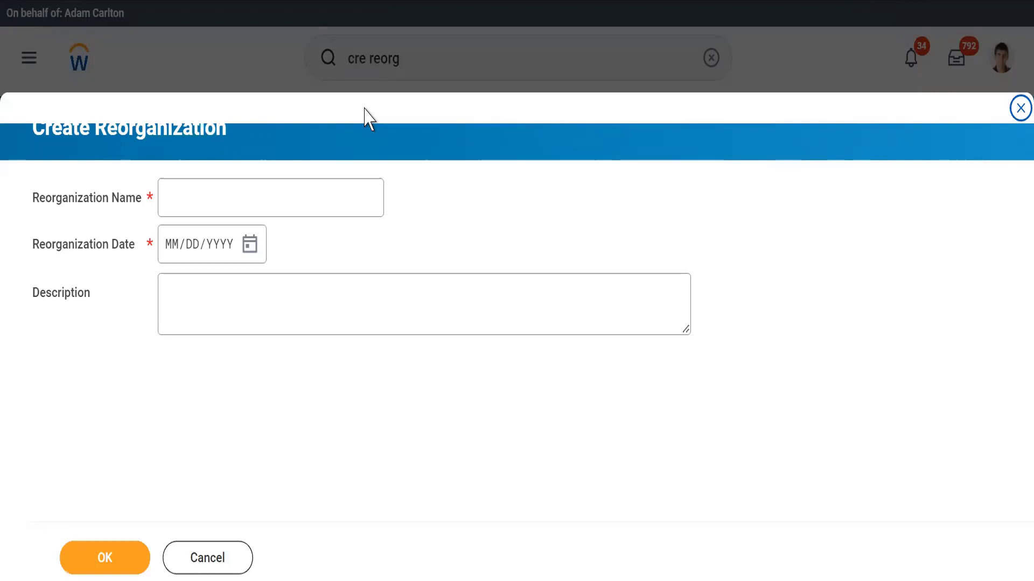
# - Create a reorganization named WLE7_Alphabet with the reorganization date 07/13/2022
pyautogui.click(198, 206)
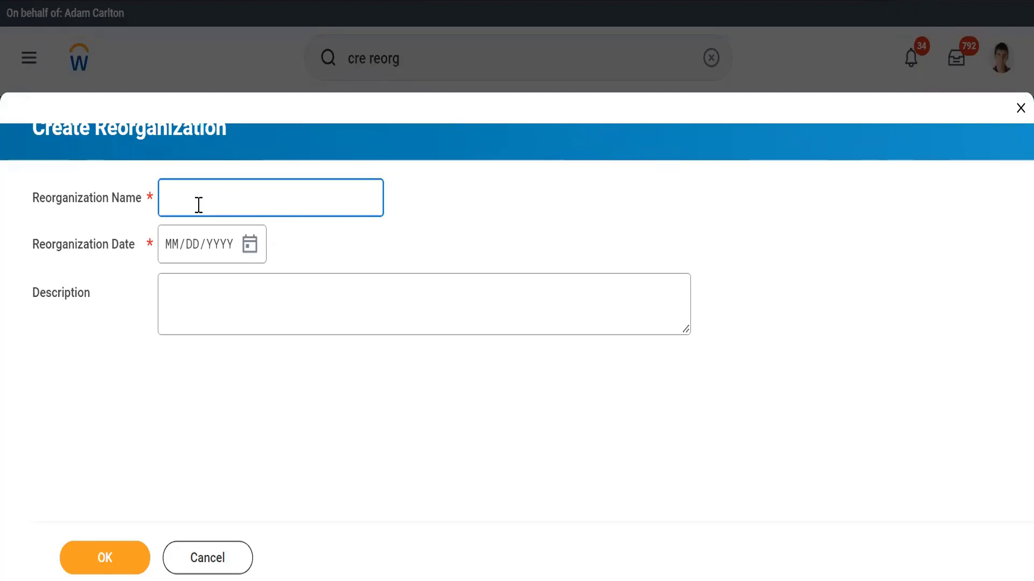
pyautogui.write('WLE7_')
pyautogui.write('Alphabet')
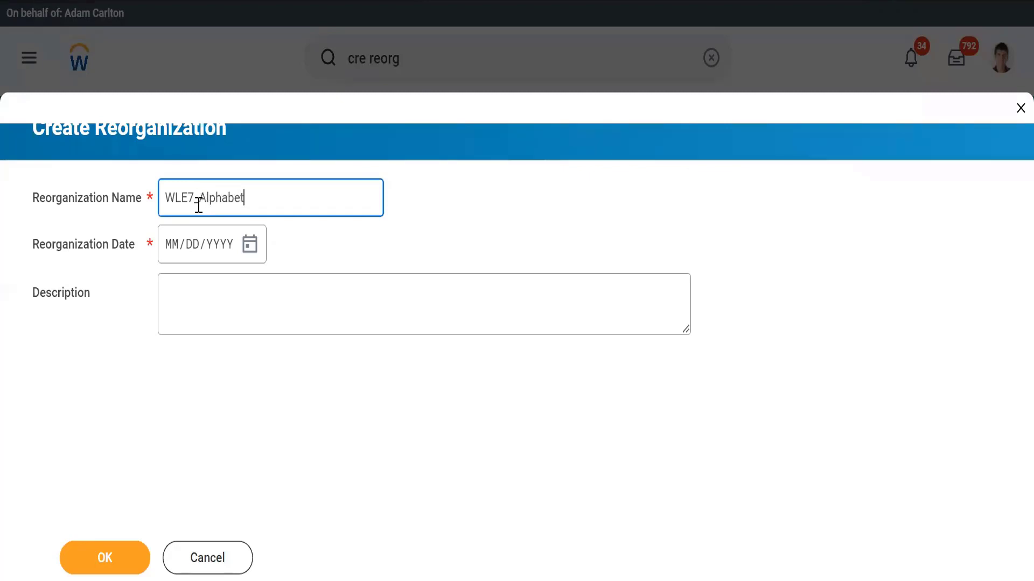
pyautogui.click(247, 251)
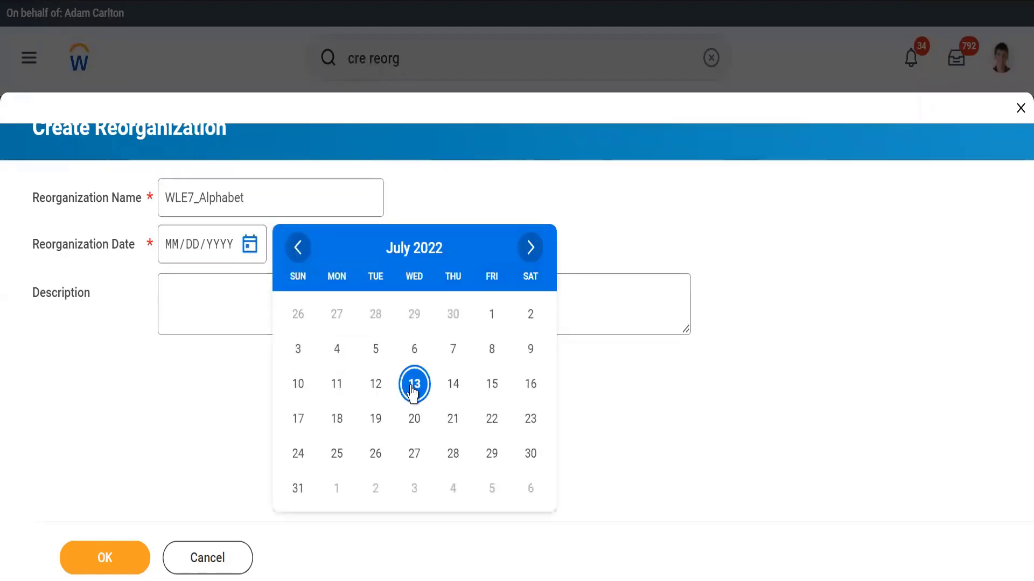
pyautogui.click(414, 387)
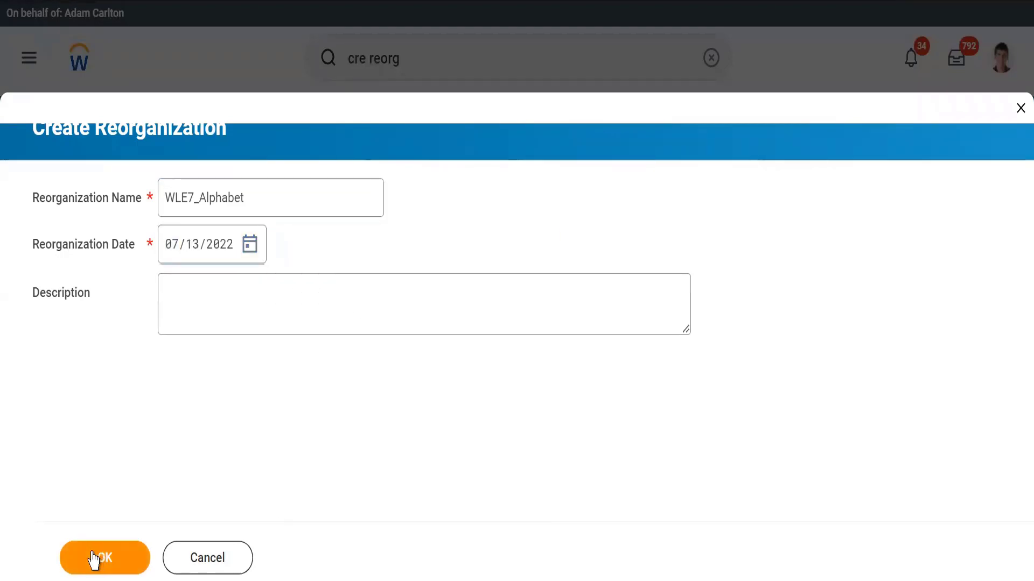
pyautogui.click(94, 559)
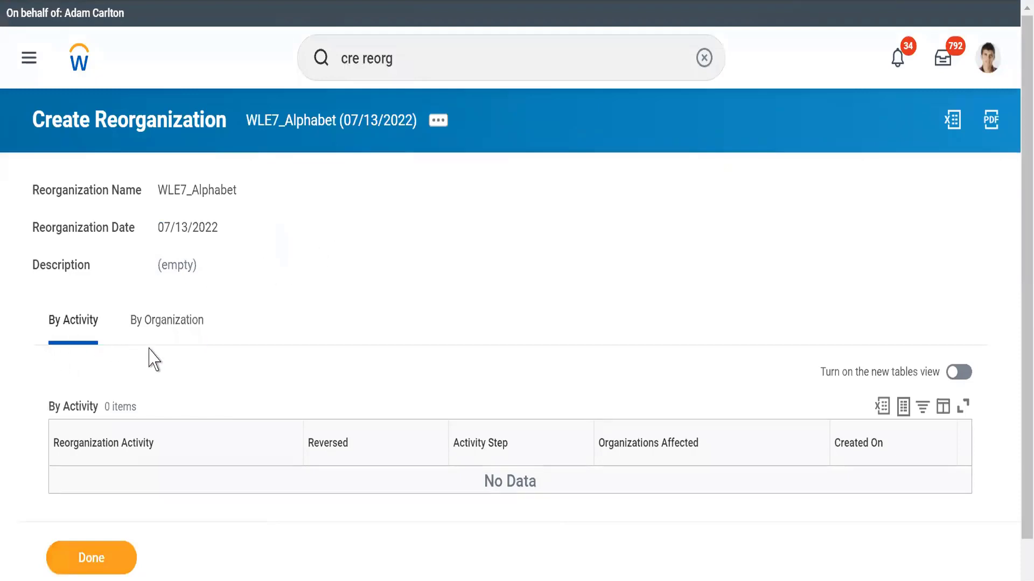
# - Examine the new reorganization's entries by activity and by organization
pyautogui.click(68, 327)
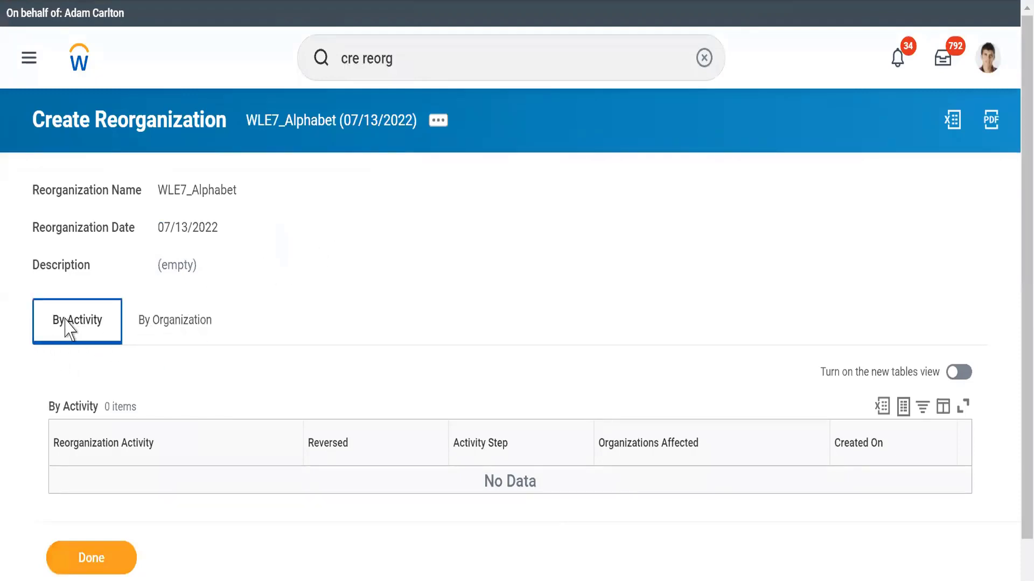
pyautogui.click(149, 339)
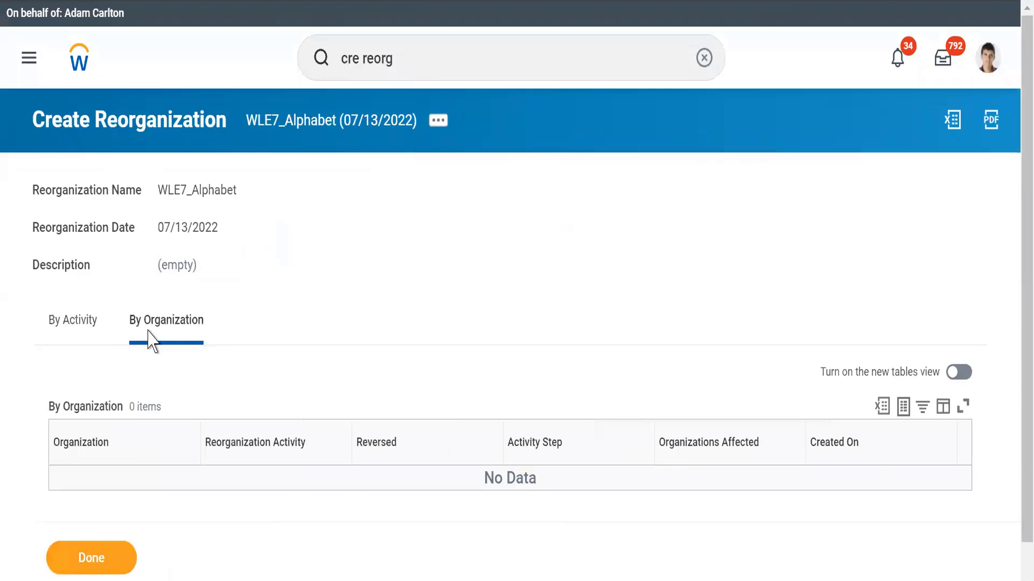
pyautogui.click(75, 326)
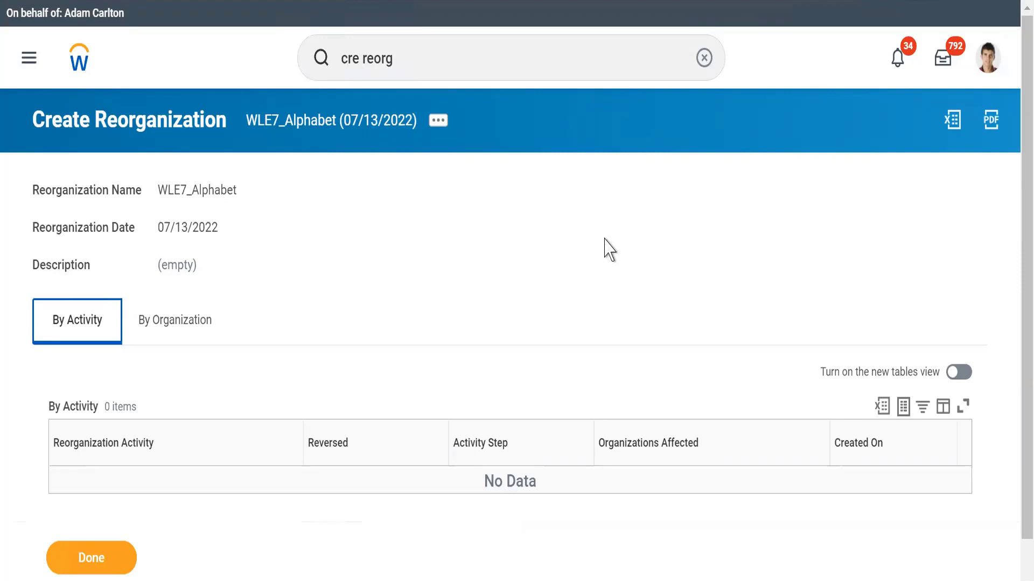
pyautogui.click(165, 330)
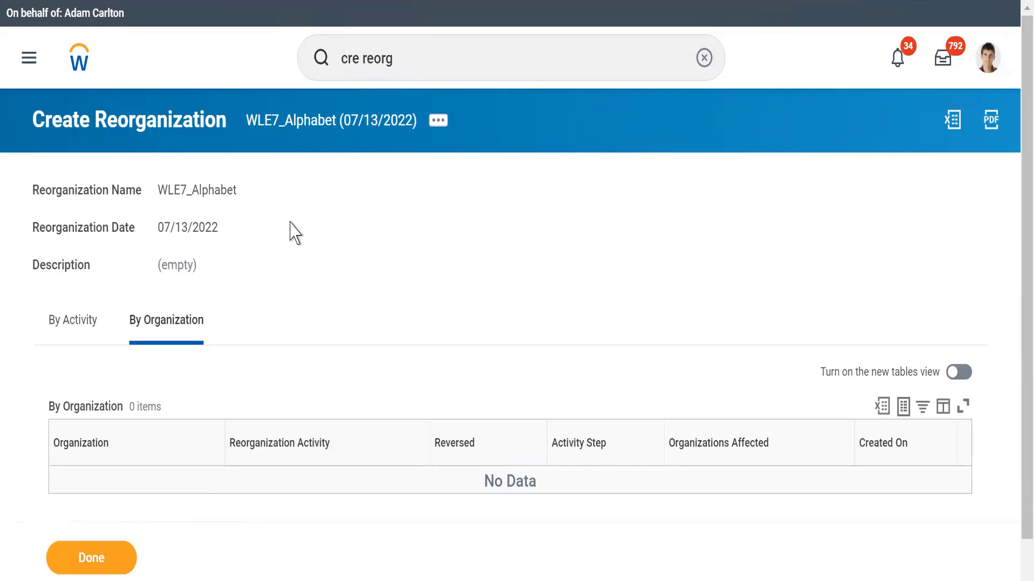
# - Clear the previous task search and search for "cre comp"
pyautogui.click(703, 59)
pyautogui.click(705, 65)
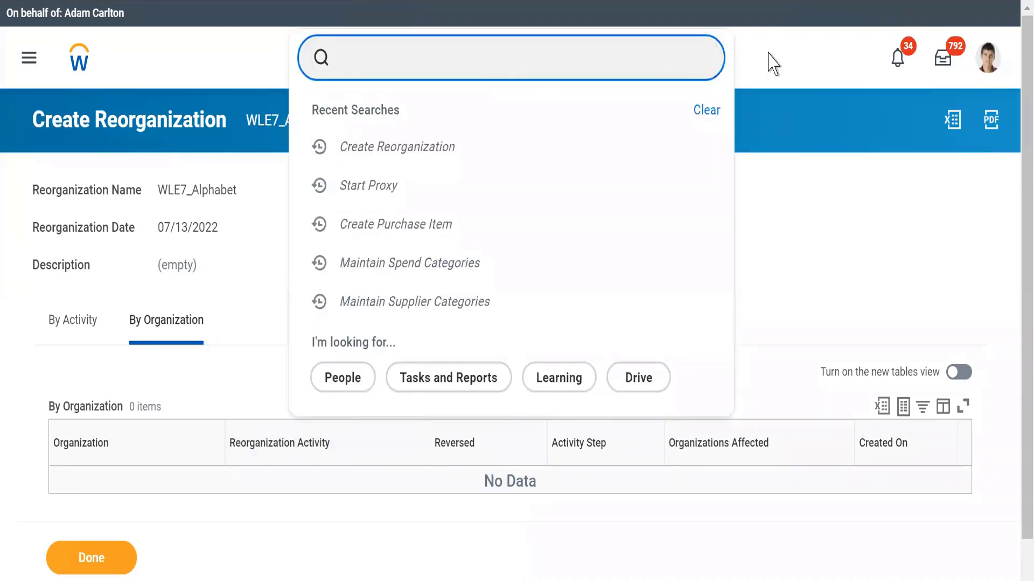
pyautogui.click(780, 64)
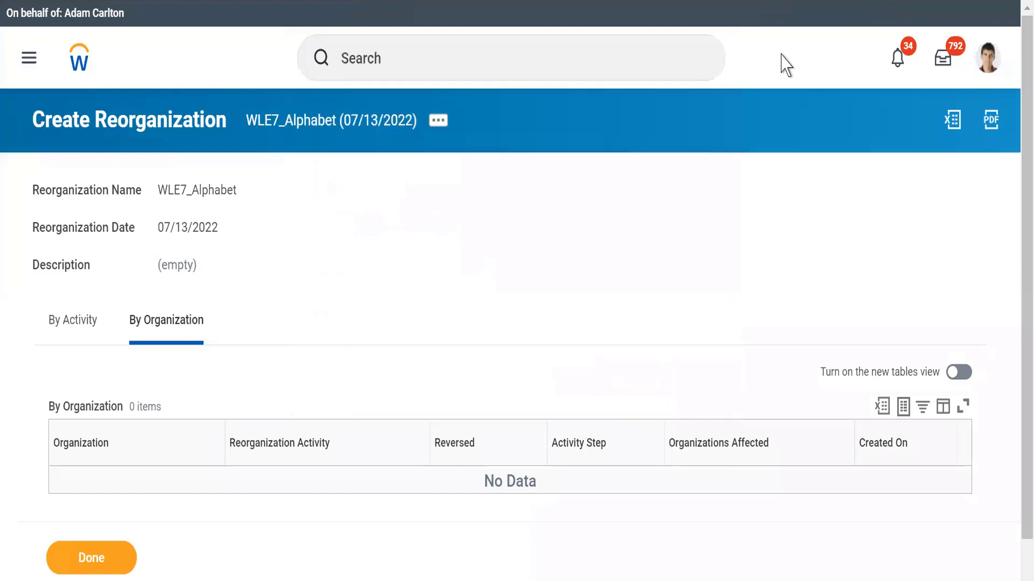
pyautogui.click(393, 60)
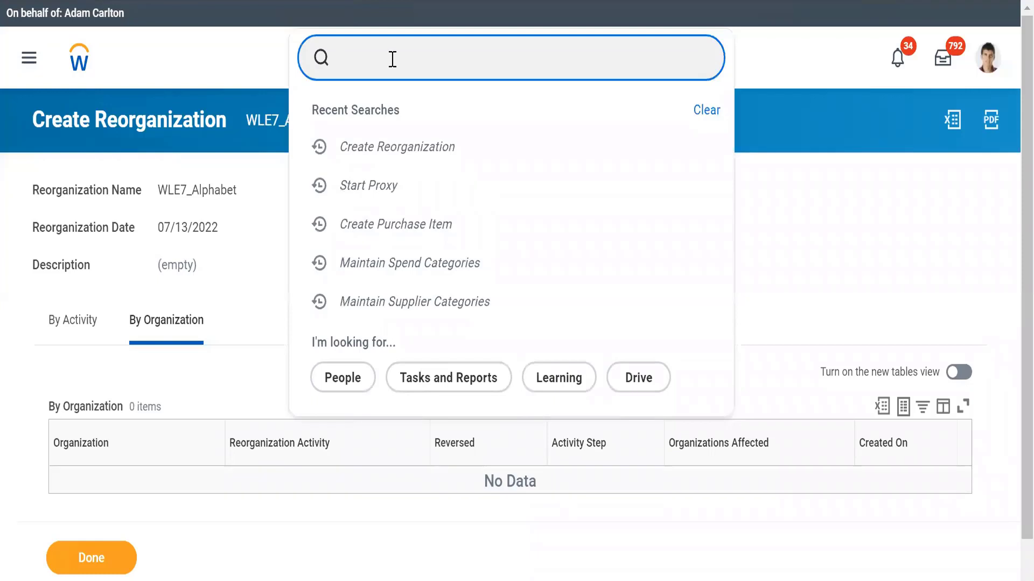
pyautogui.write('cre comp')
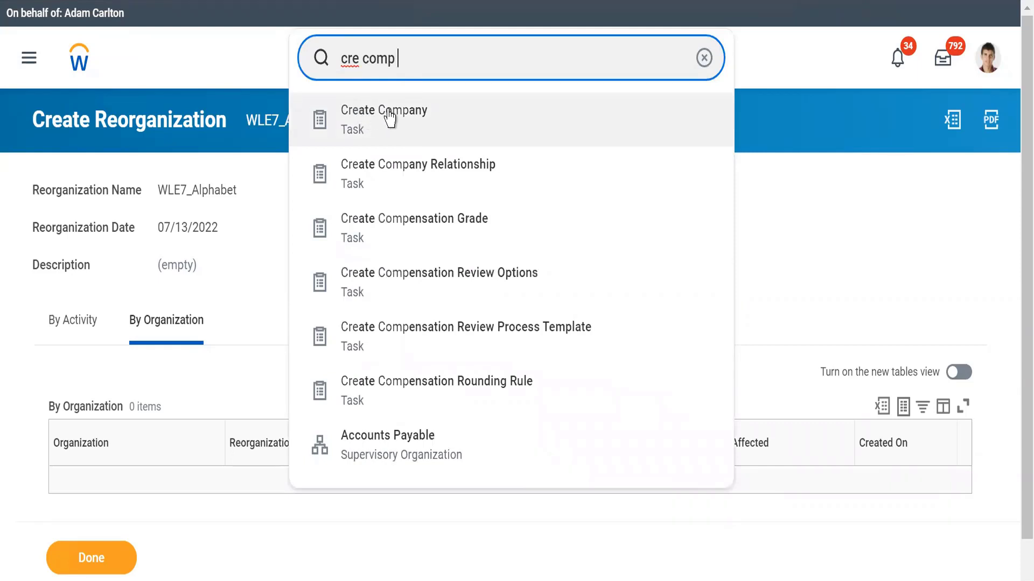
pyautogui.write('hier')
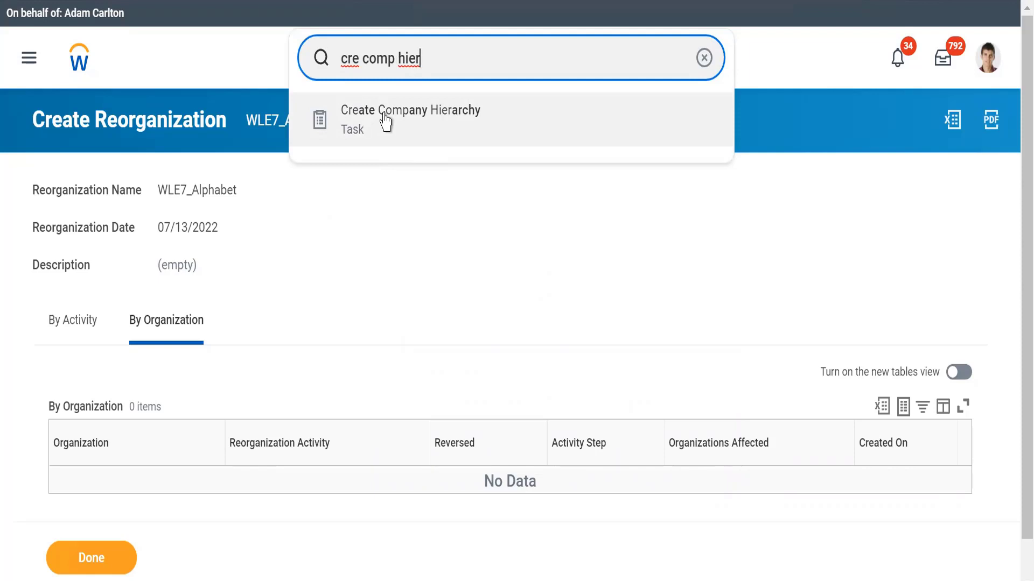
pyautogui.press('BackSpace')
pyautogui.press('BackSpace')
pyautogui.press('BackSpace')
pyautogui.press('BackSpace')
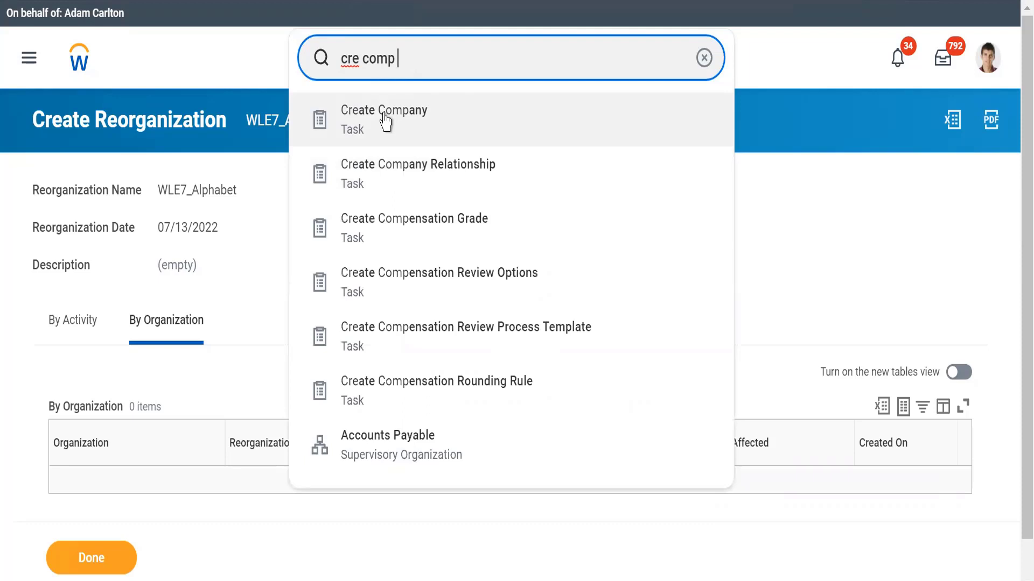
# - Open the Create Company task and assign it to the WLE7_Alphabet (07/13/2022) reorganization
pyautogui.click(384, 122)
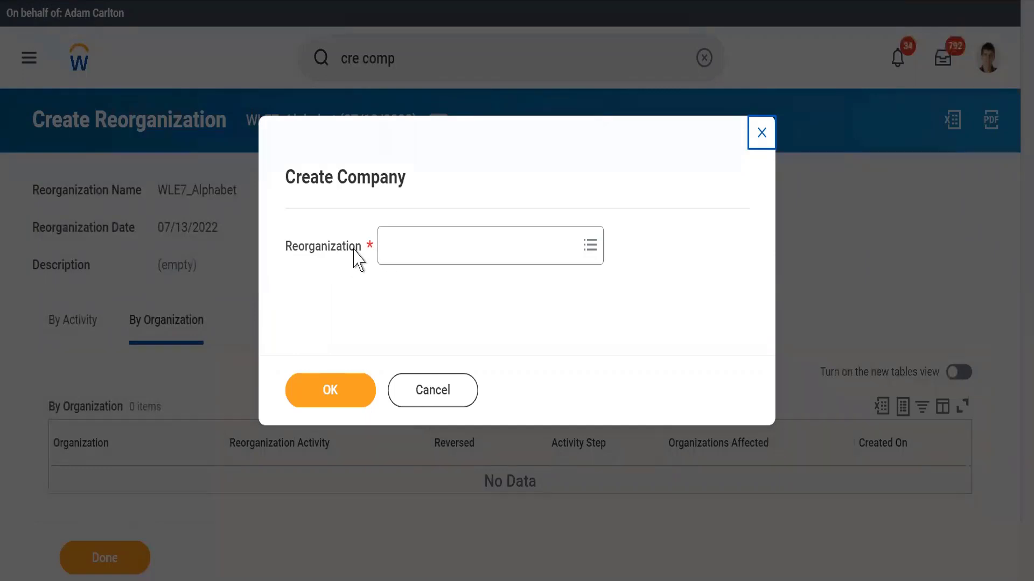
pyautogui.click(402, 241)
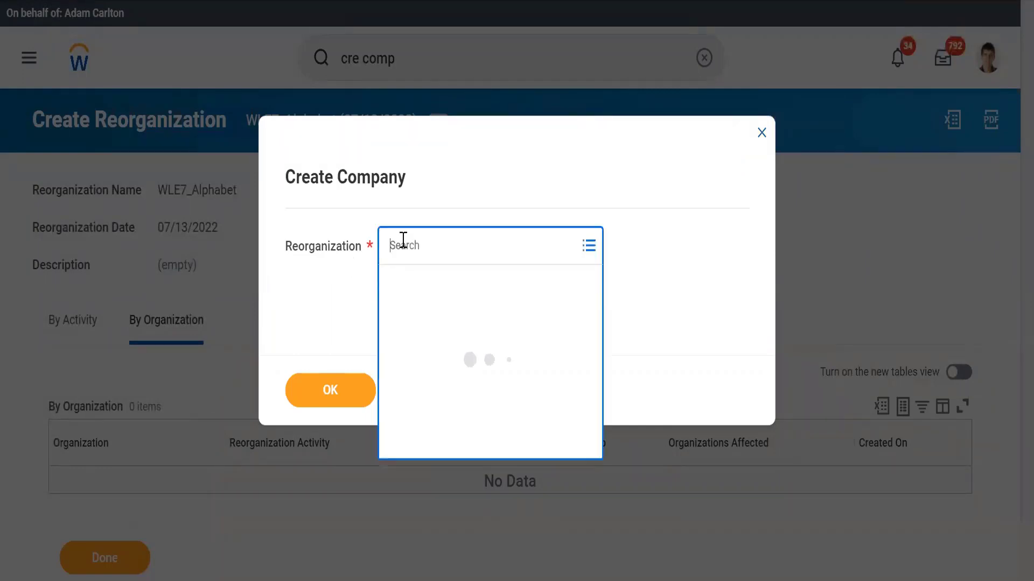
pyautogui.write('W')
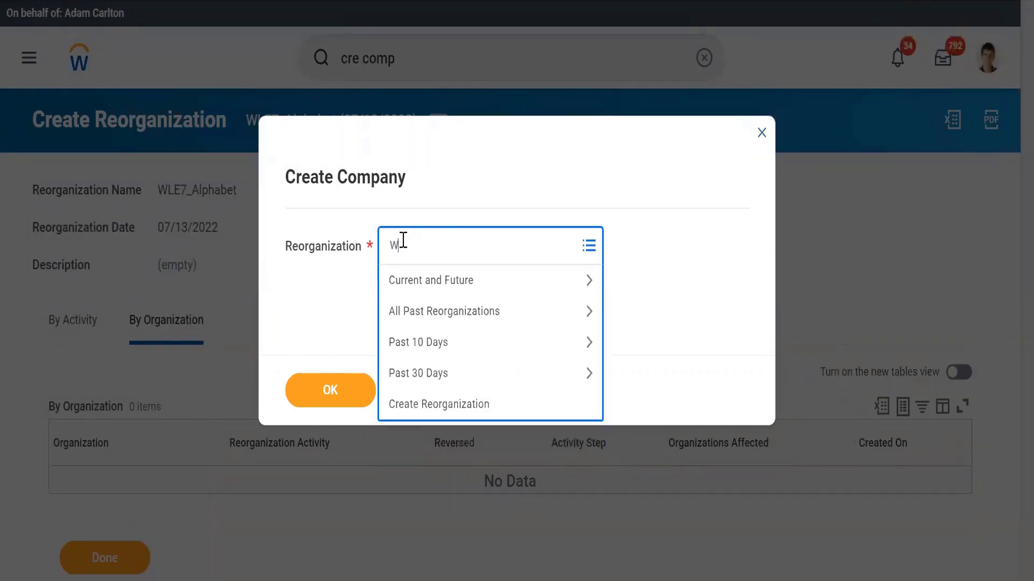
pyautogui.write('LE7_Alphabet (07/13/2022')
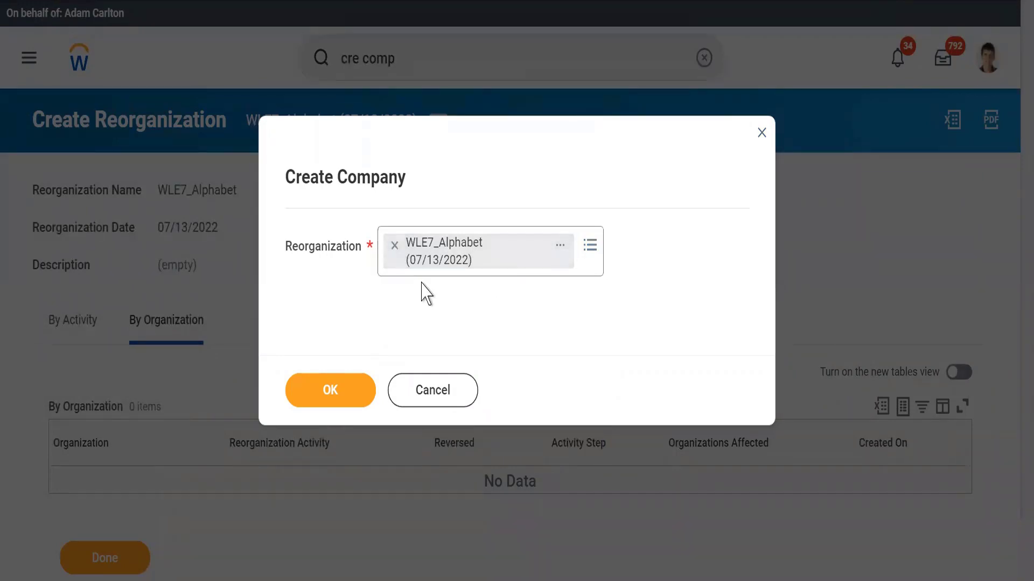
pyautogui.click(317, 392)
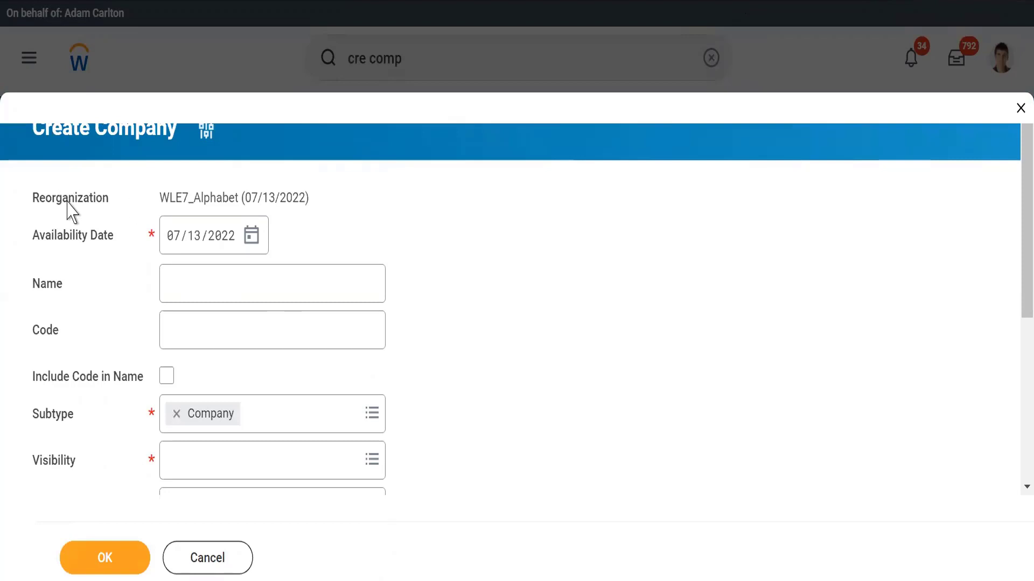
# - Name the company Alphabet inc and set its code to WLE7_
pyautogui.tripleClick(225, 198)
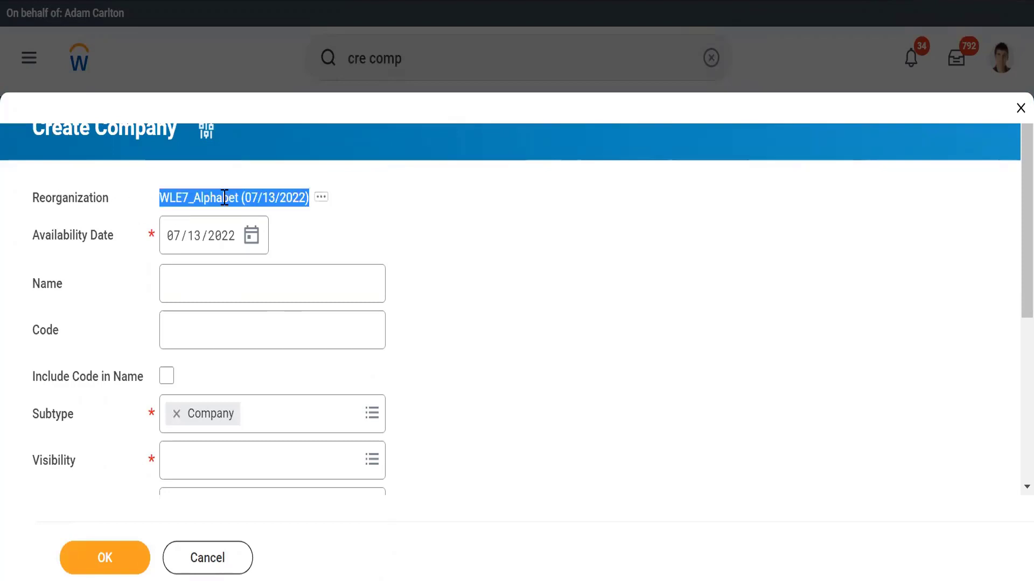
pyautogui.click(184, 298)
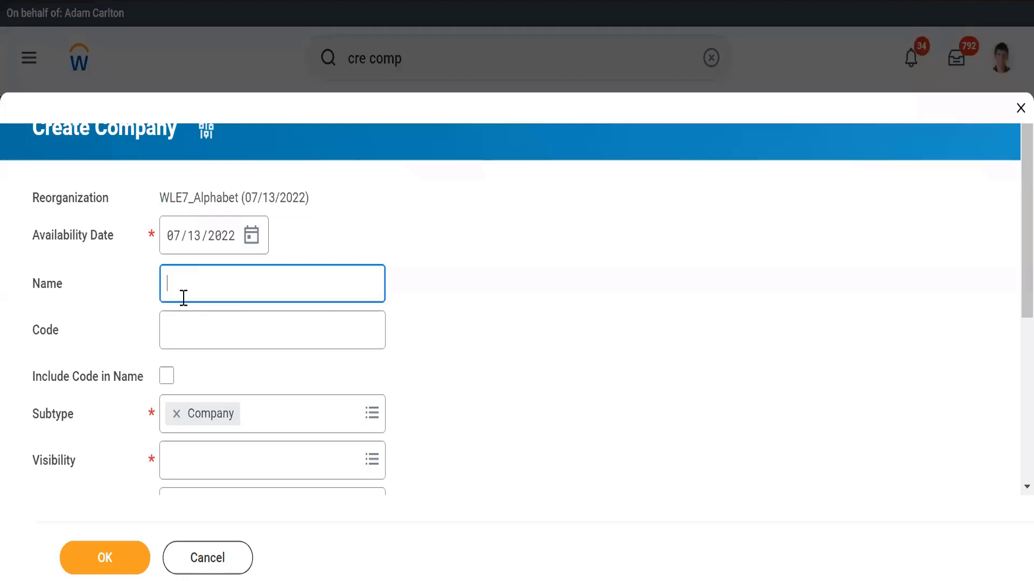
pyautogui.write('Alphabet inc')
pyautogui.write('.')
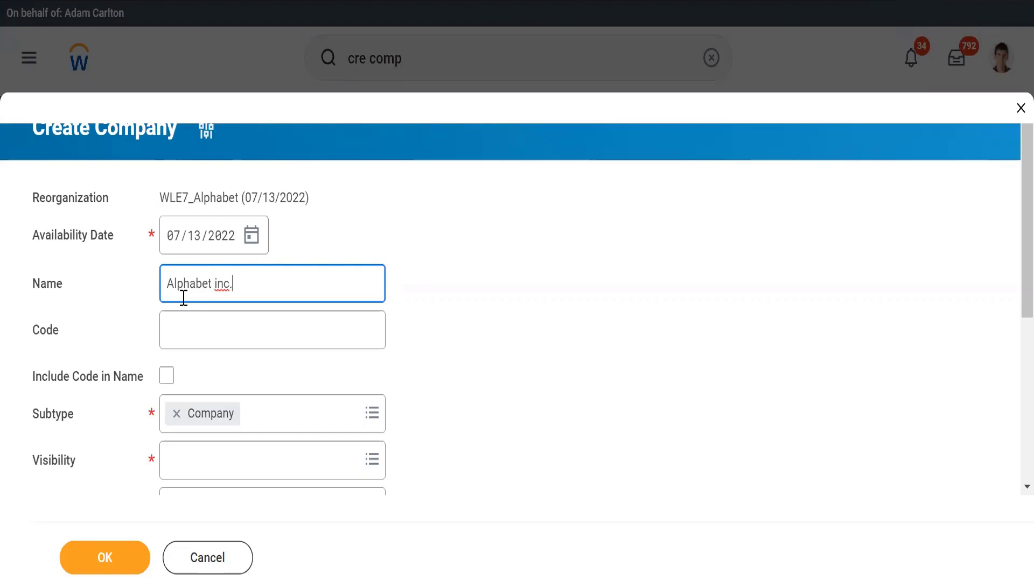
pyautogui.press('BackSpace')
pyautogui.click(172, 330)
pyautogui.write('WLE7_')
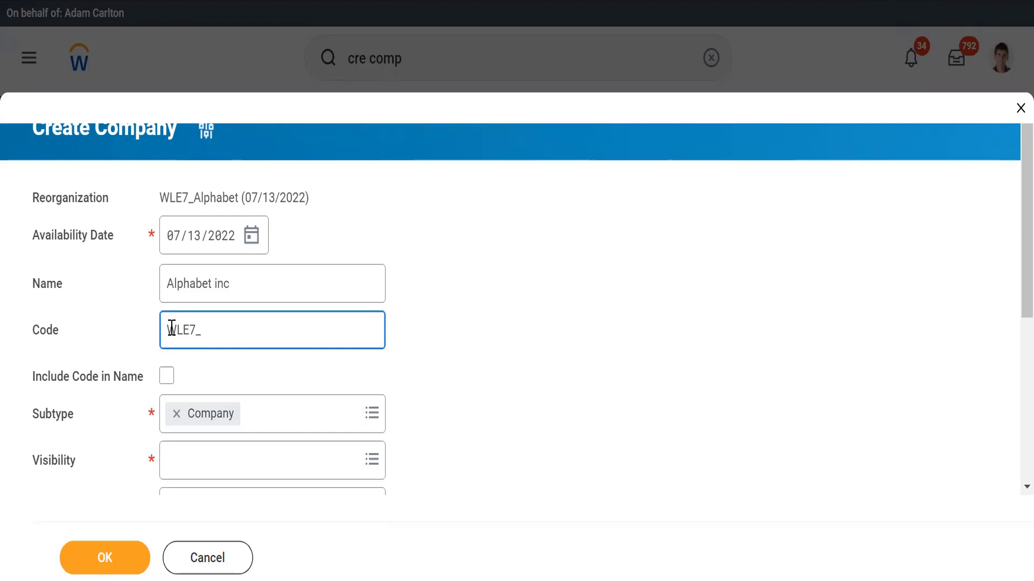
pyautogui.click(429, 373)
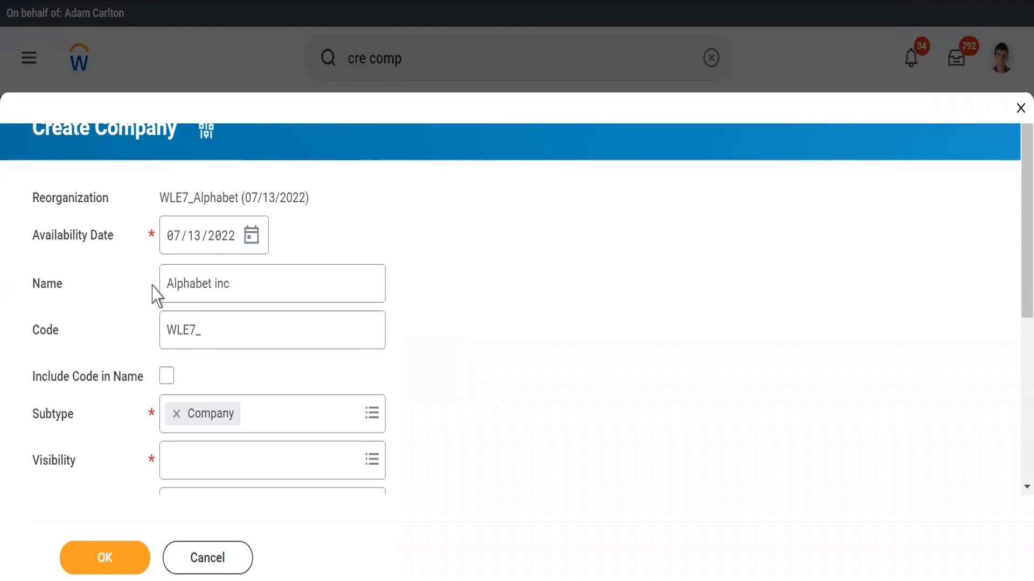
# - Check the entered name and code, and include the code in the company's name
pyautogui.tripleClick(175, 283)
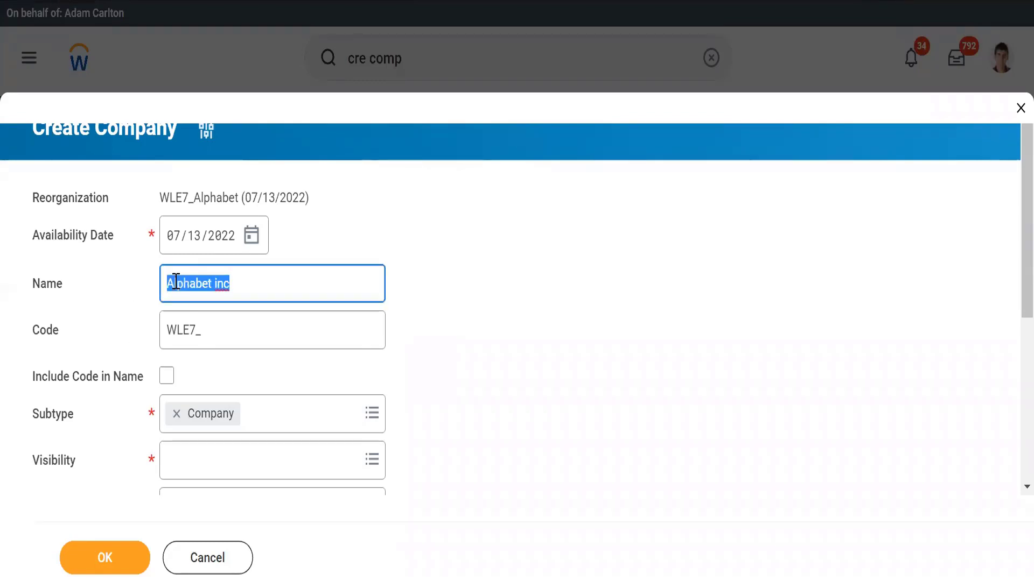
pyautogui.click(240, 284)
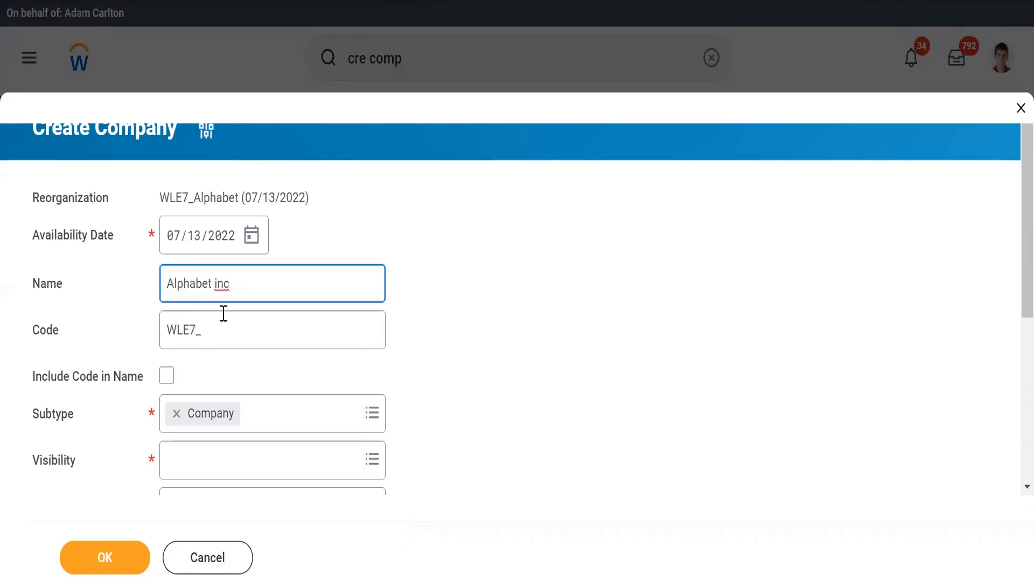
pyautogui.doubleClick(182, 325)
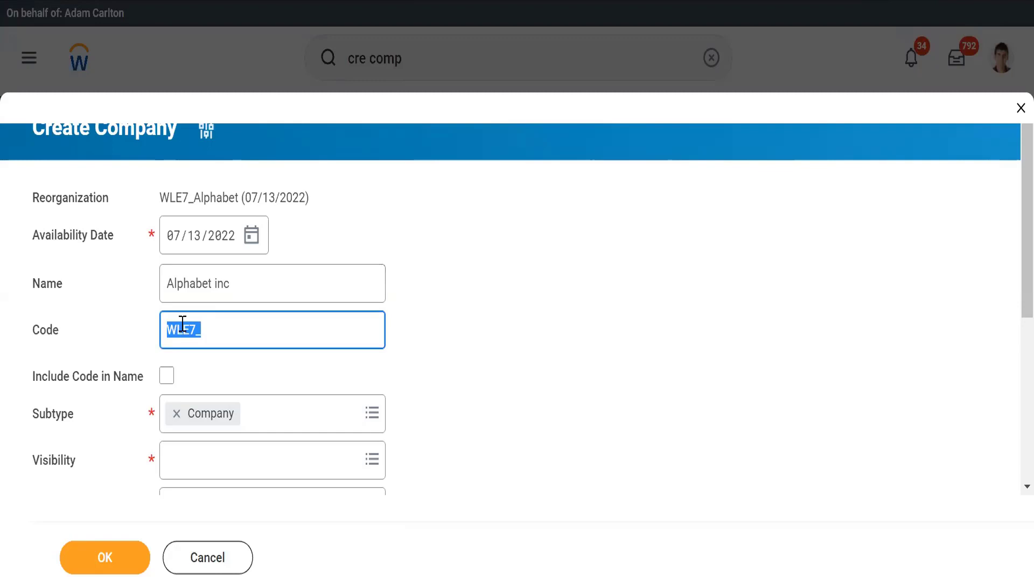
pyautogui.click(169, 380)
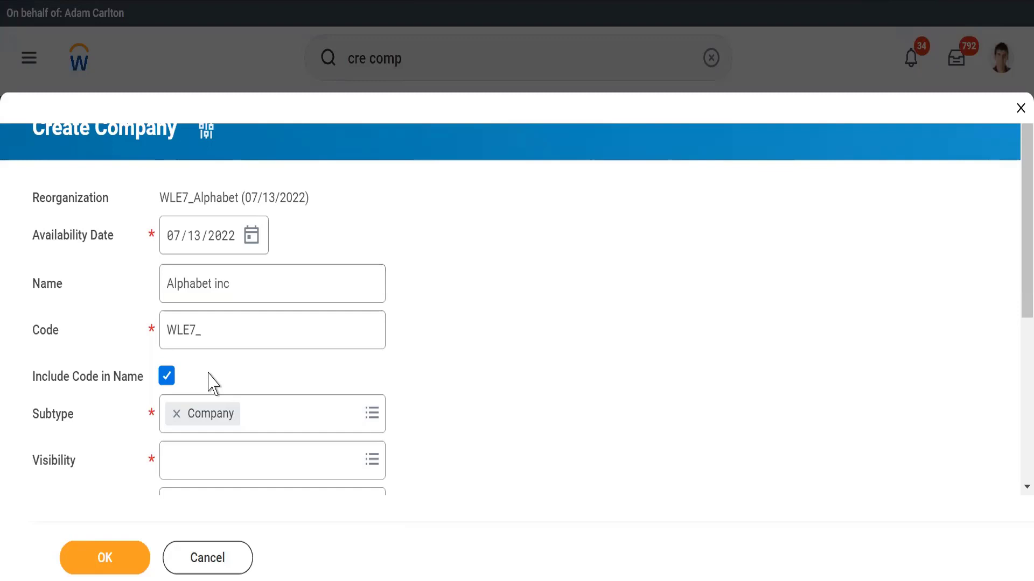
# - Check the availability date calendar, the linked reorganization and the company name in the Create Company form
pyautogui.click(253, 240)
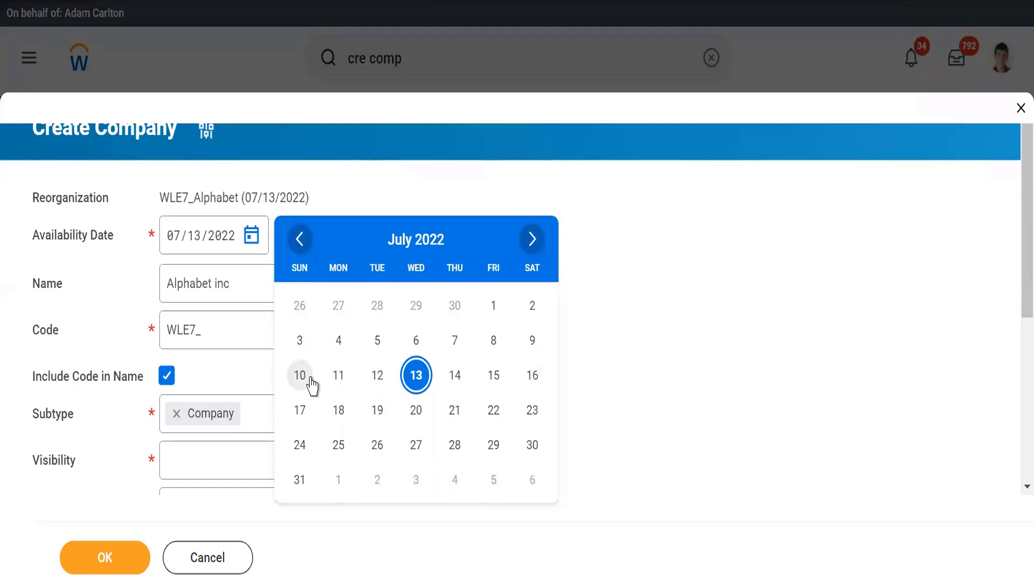
pyautogui.click(425, 180)
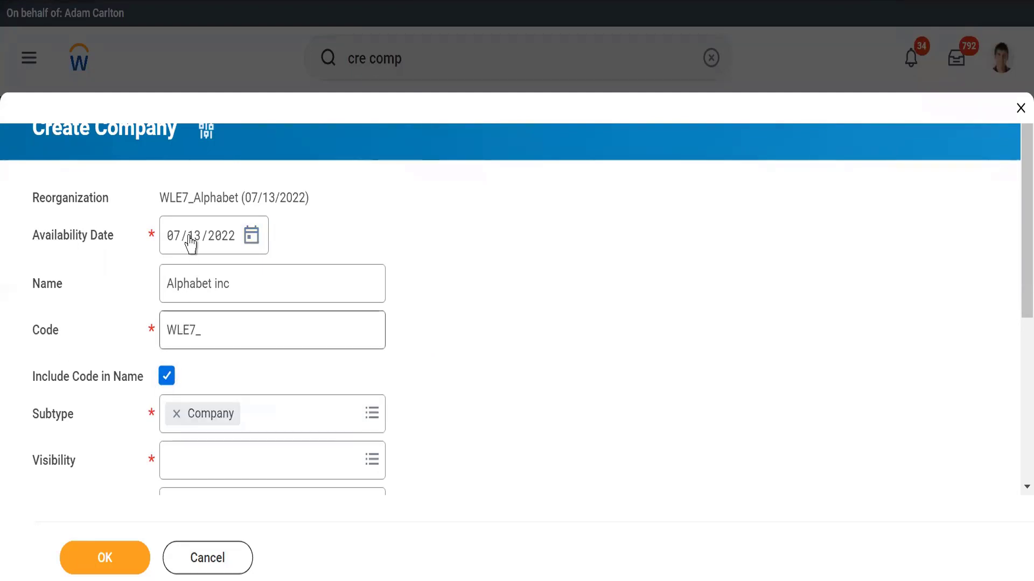
pyautogui.moveTo(159, 197); pyautogui.dragTo(240, 197)
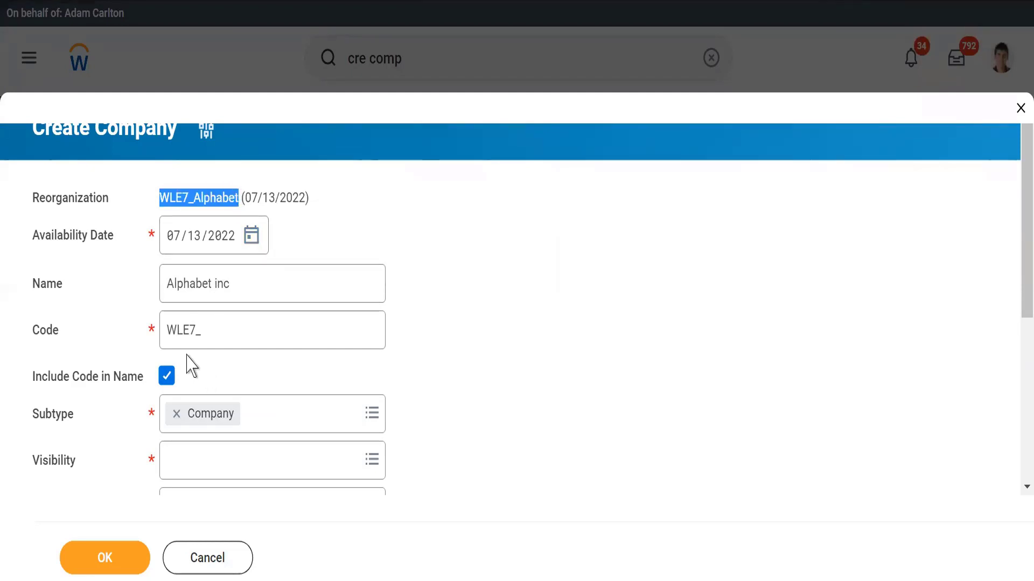
pyautogui.click(231, 288)
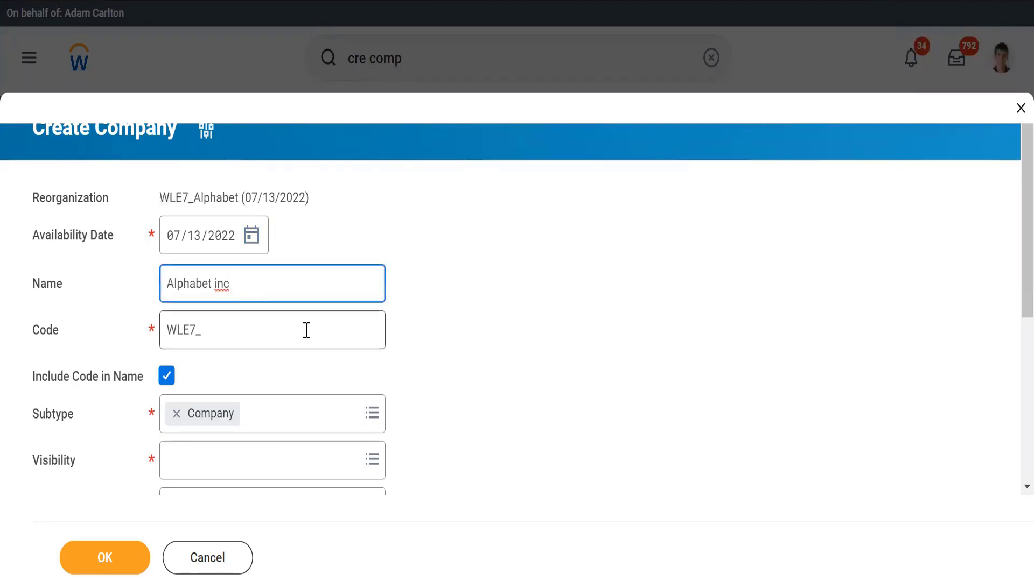
pyautogui.click(444, 356)
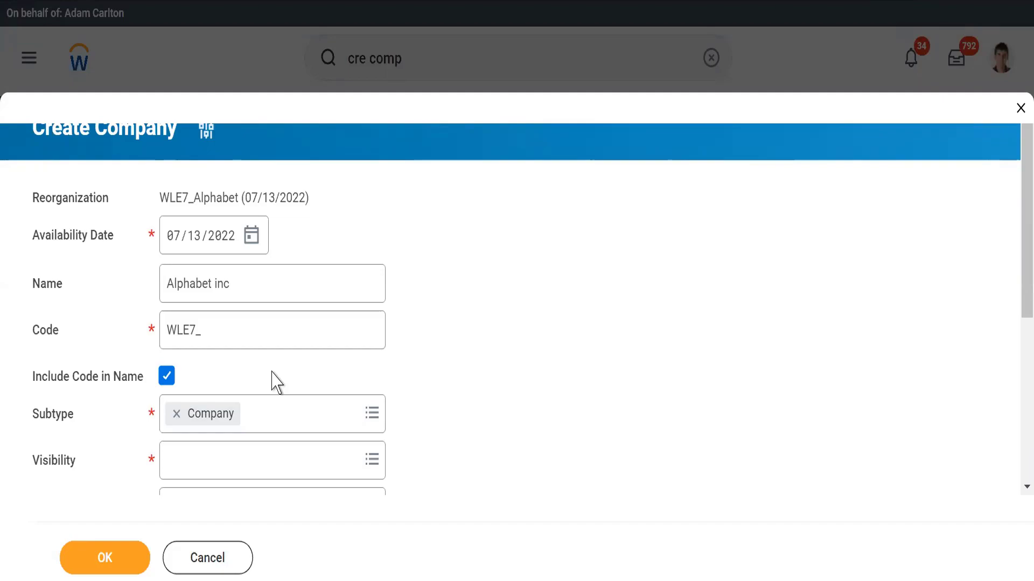
# - Switch to the text notes, review the predefined organization types and subtypes, particularly Company, and return to Workday
pyautogui.hotkey('alt', 'Tab')
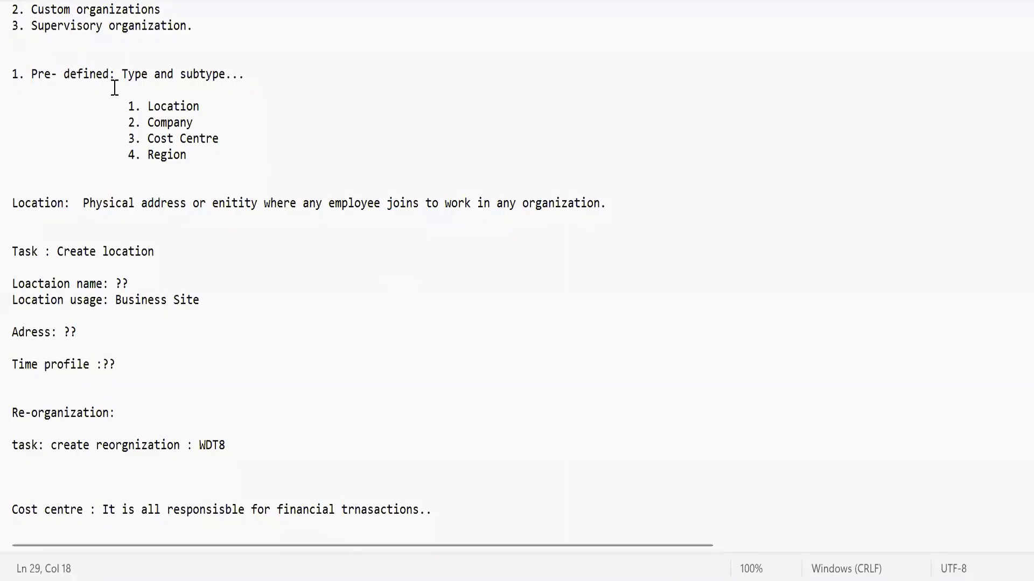
pyautogui.moveTo(102, 74); pyautogui.dragTo(289, 87)
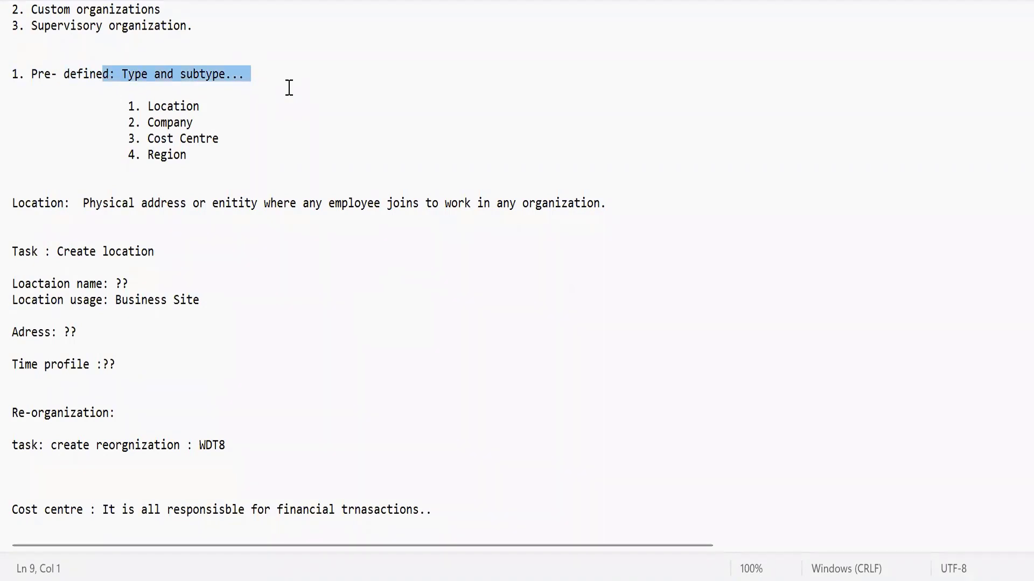
pyautogui.tripleClick(141, 76)
pyautogui.doubleClick(139, 76)
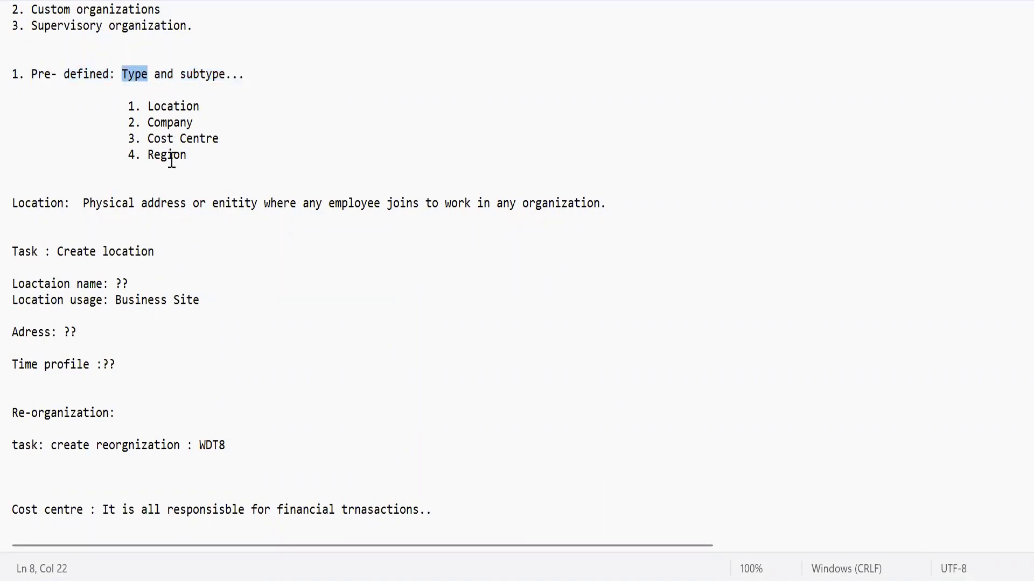
pyautogui.click(228, 108)
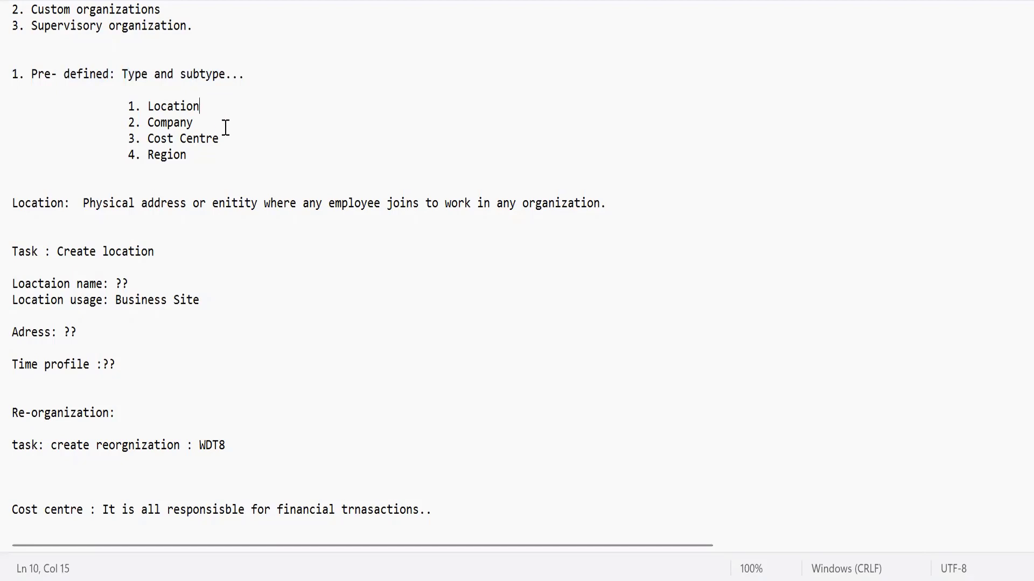
pyautogui.doubleClick(168, 125)
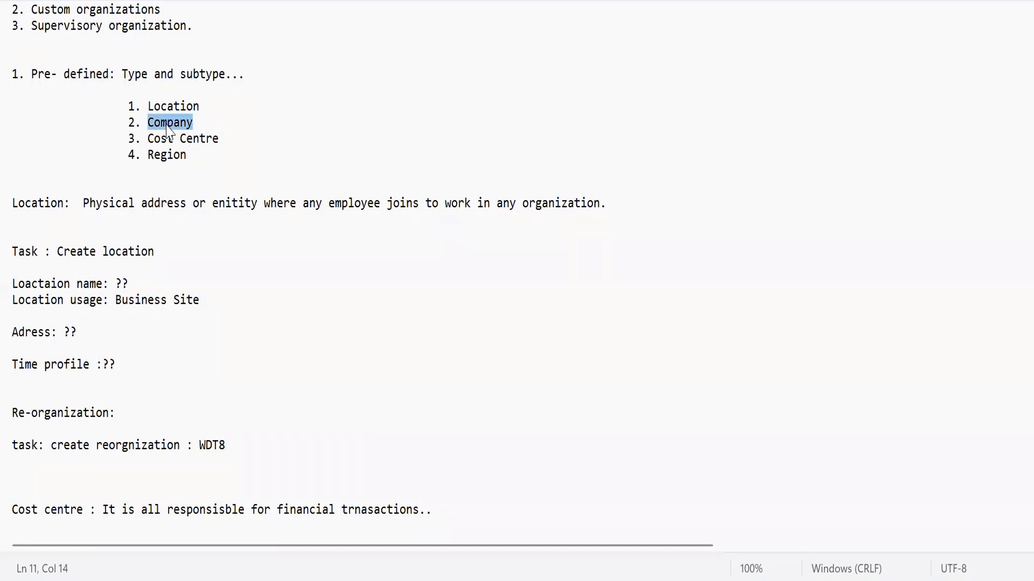
pyautogui.hotkey('alt', 'Tab')
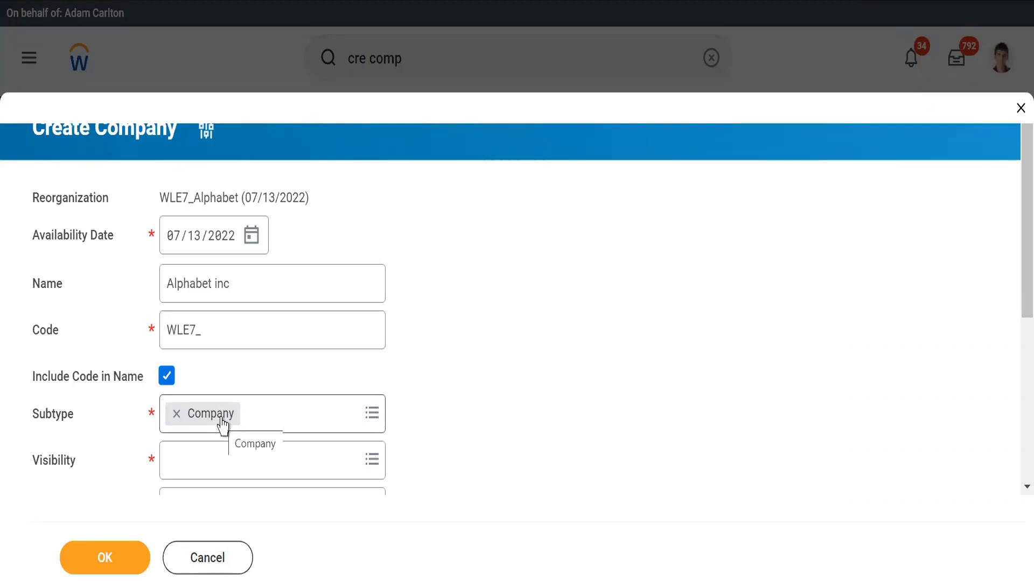
# - Check the available subtype options, keep Company as the subtype, and set the company's visibility to Everyone
pyautogui.click(312, 417)
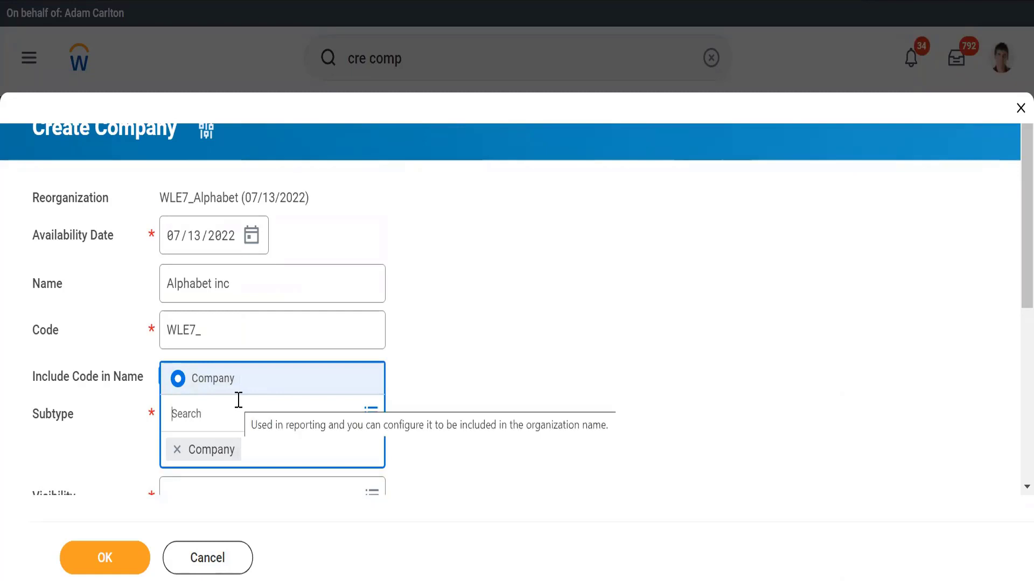
pyautogui.click(490, 399)
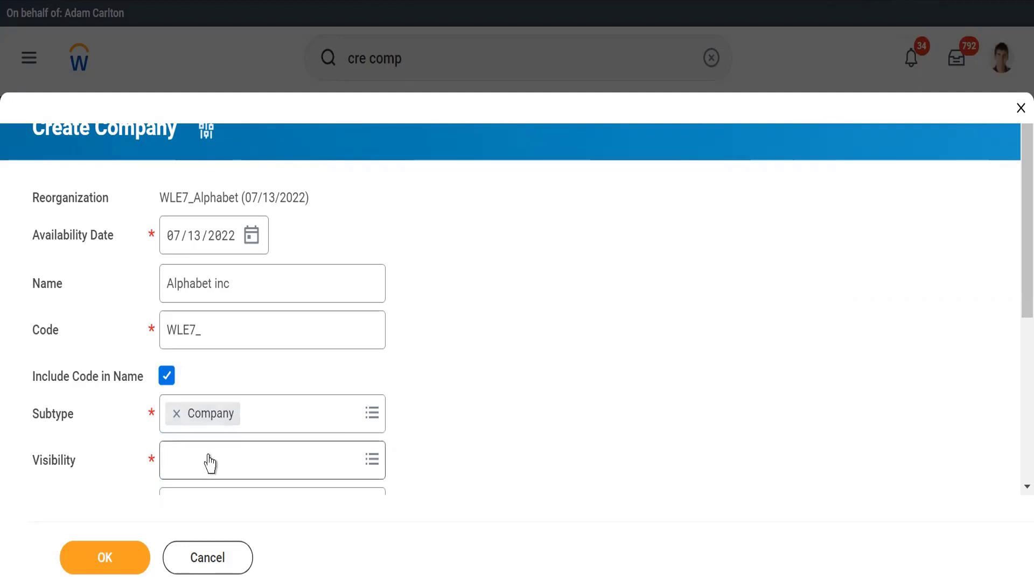
pyautogui.click(178, 462)
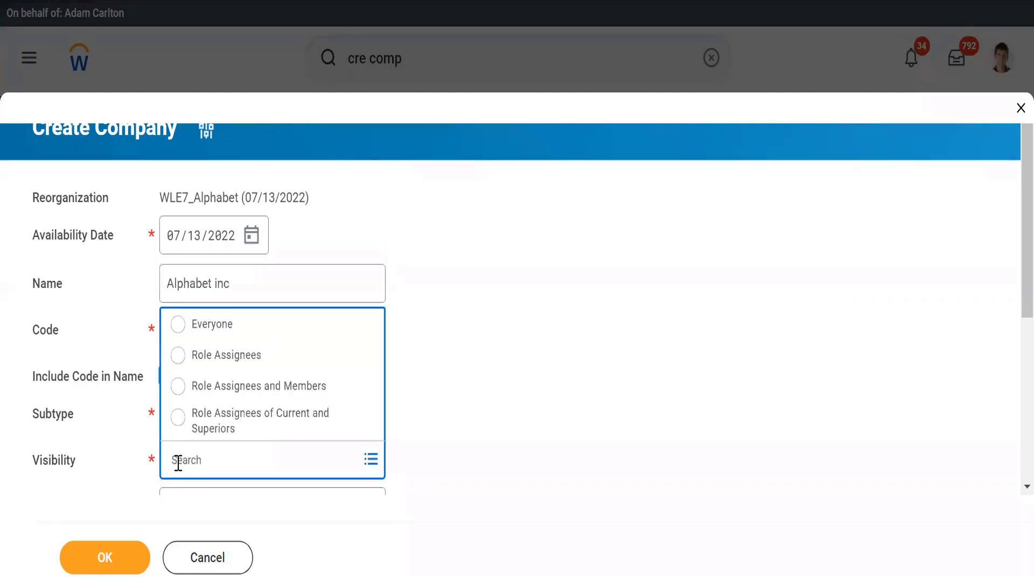
pyautogui.click(179, 325)
pyautogui.click(532, 389)
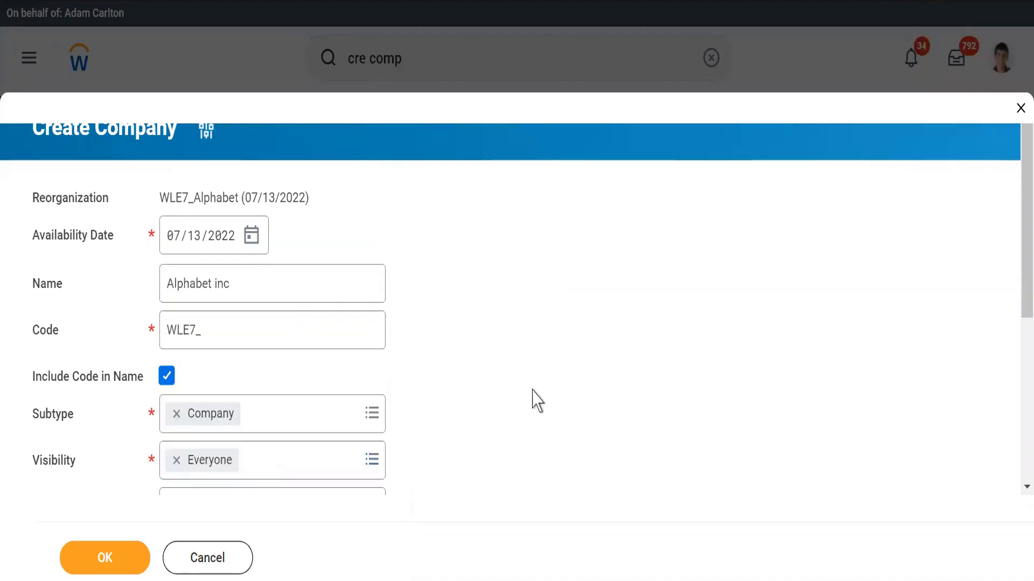
# - Set the company currency to USD
pyautogui.scroll(-5, 537, 401)
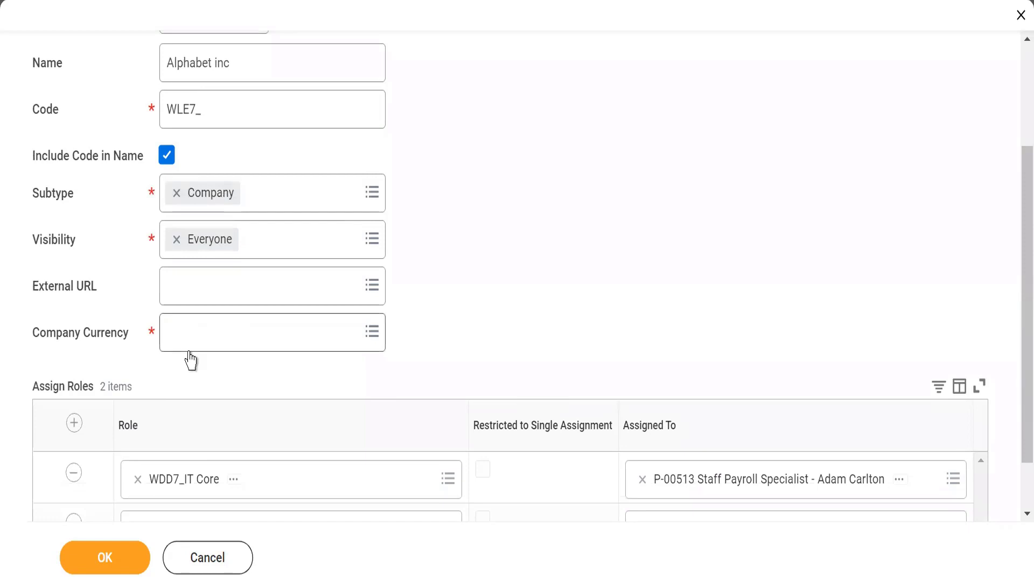
pyautogui.click(177, 324)
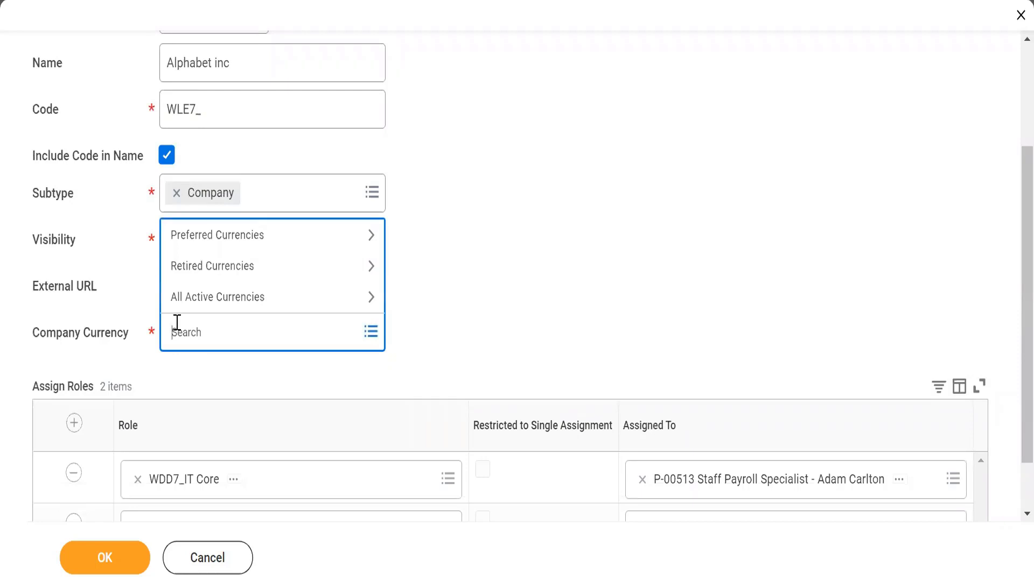
pyautogui.write('usd')
pyautogui.press('Return')
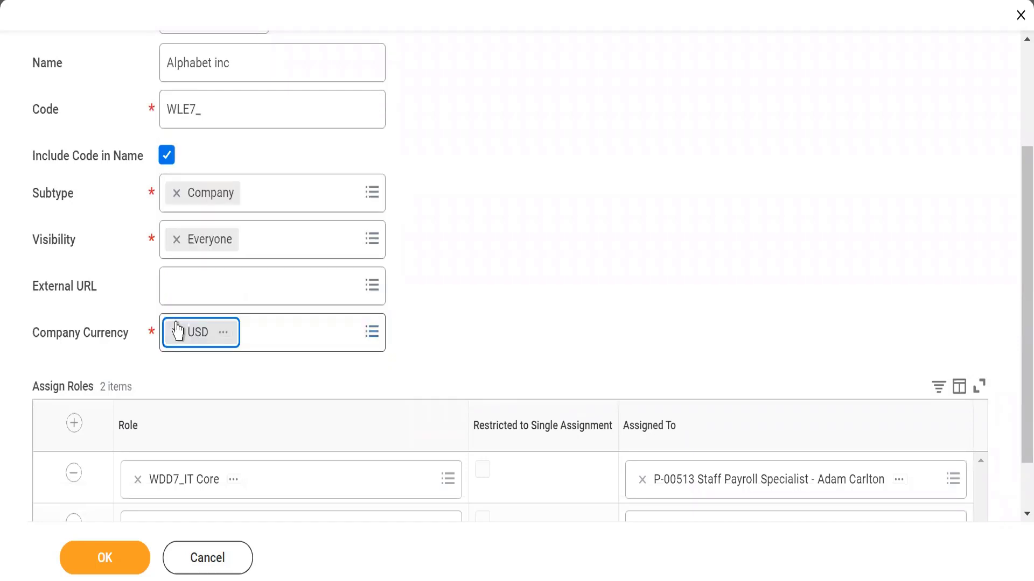
pyautogui.click(134, 97)
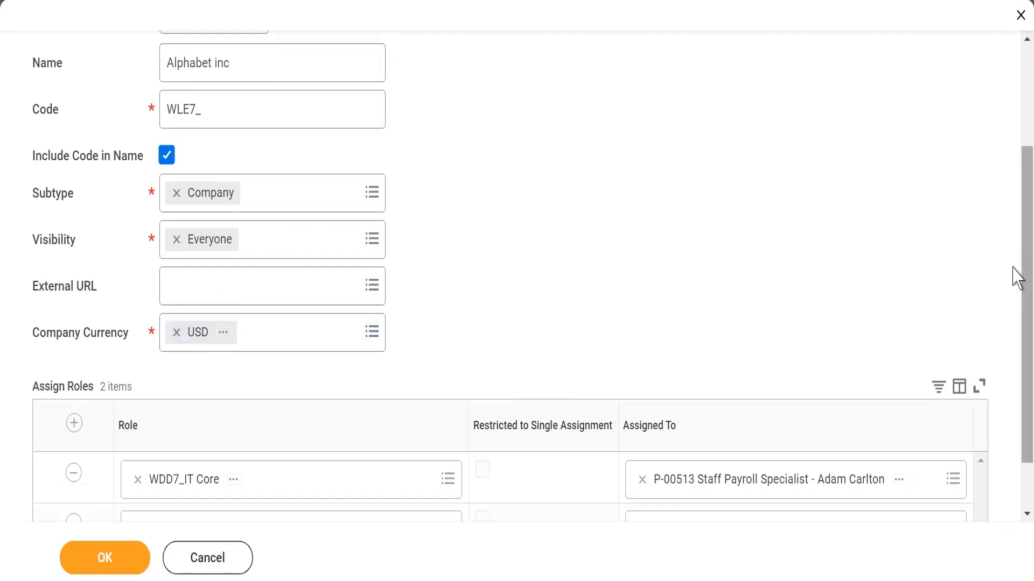
# - Review the default roles and their assignees in the Assign Roles table
pyautogui.moveTo(1021, 268); pyautogui.dragTo(1022, 376)
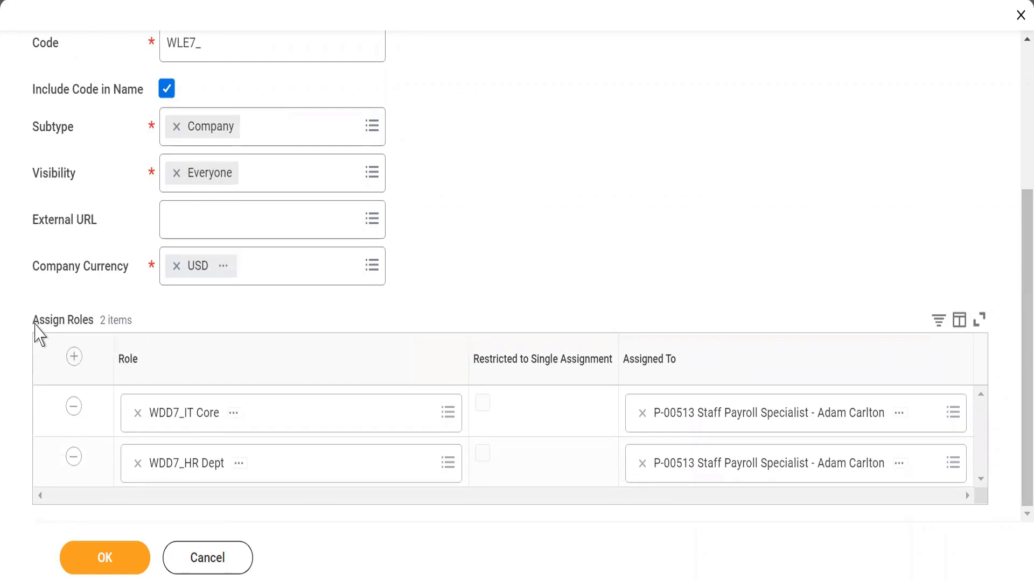
pyautogui.moveTo(43, 320); pyautogui.dragTo(133, 327)
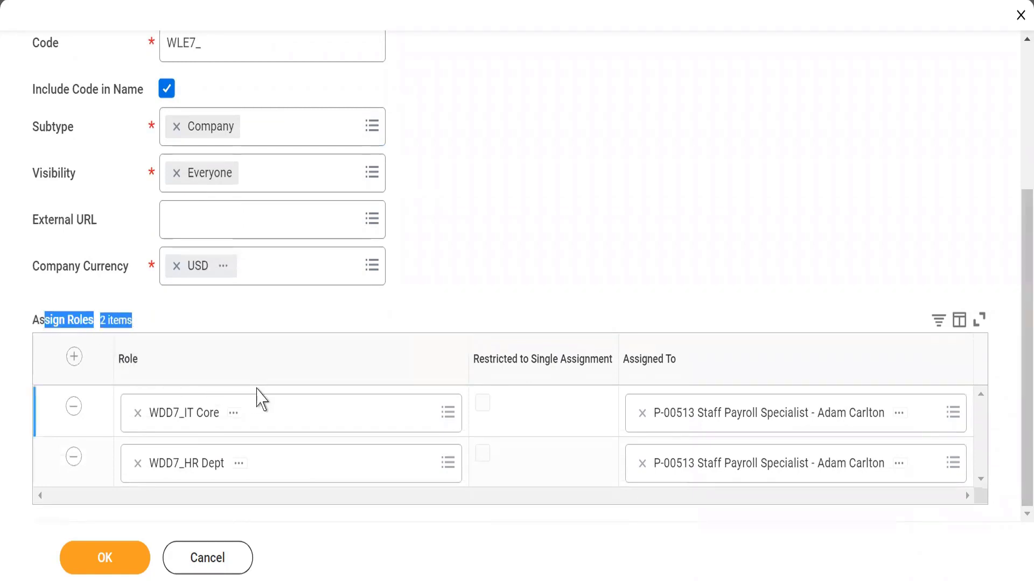
pyautogui.click(408, 299)
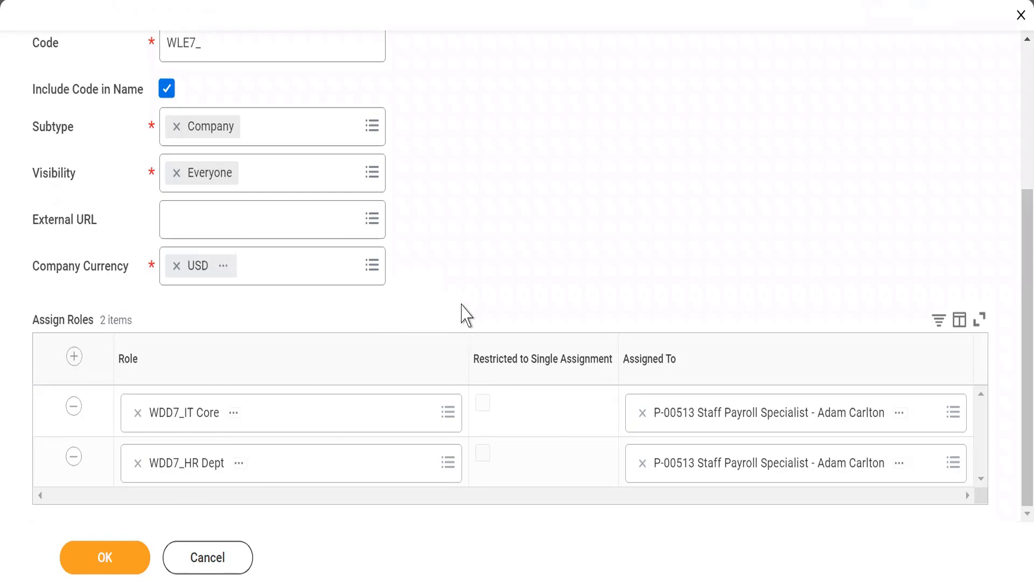
# - Try to submit the new company with its default role assignments and read the details of the reported errors
pyautogui.click(102, 566)
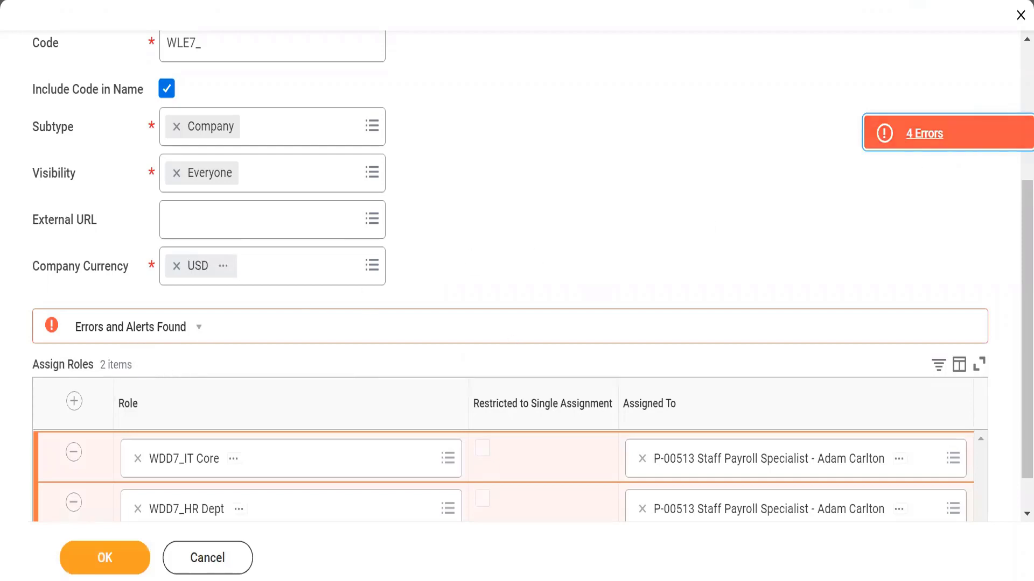
pyautogui.click(983, 137)
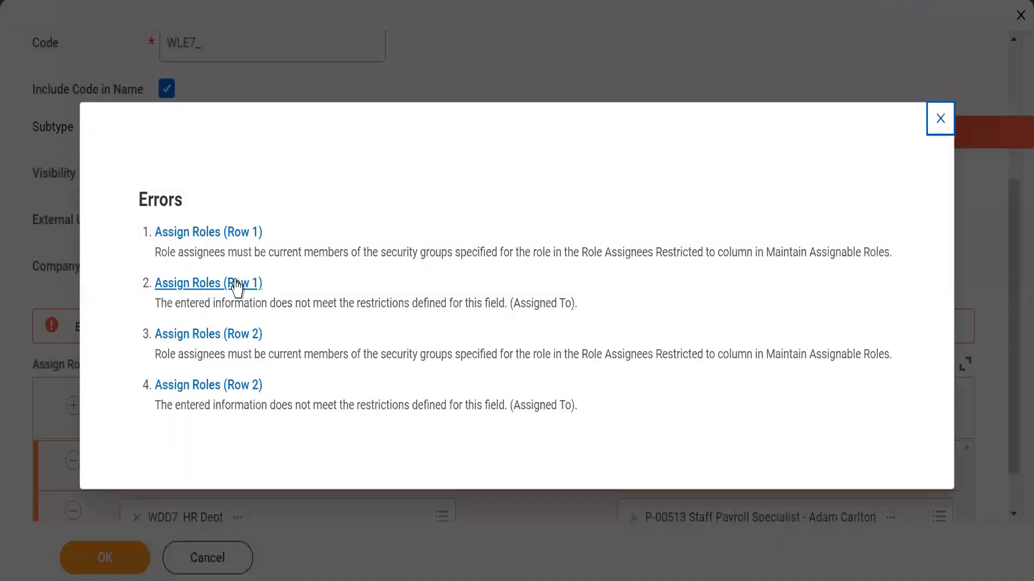
pyautogui.click(171, 255)
pyautogui.tripleClick(171, 256)
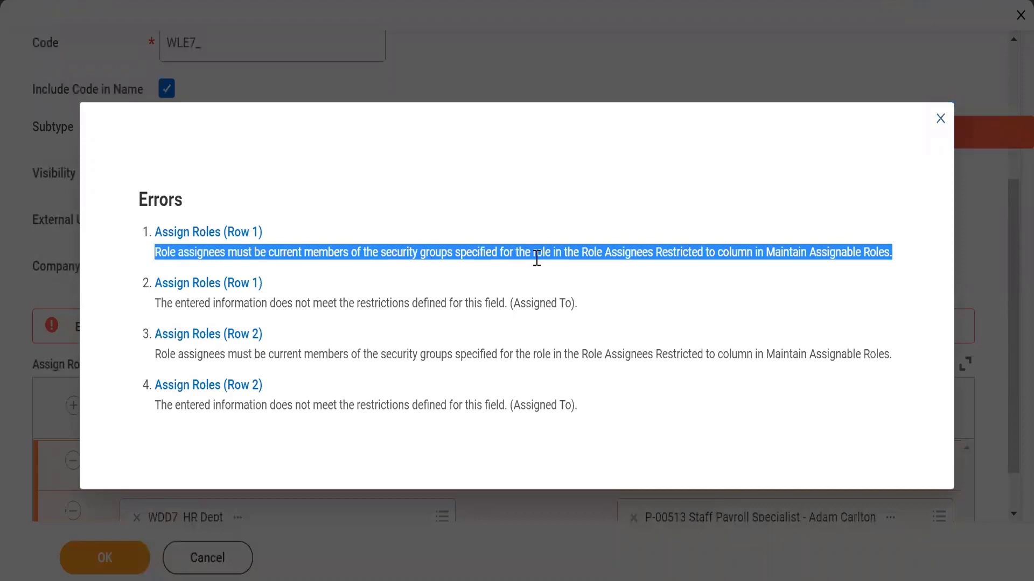
pyautogui.click(939, 127)
# - Remove the WDD7_IT Core and WDD7_HR Dept role assignments and submit the new company
pyautogui.scroll(-1, 1016, 356)
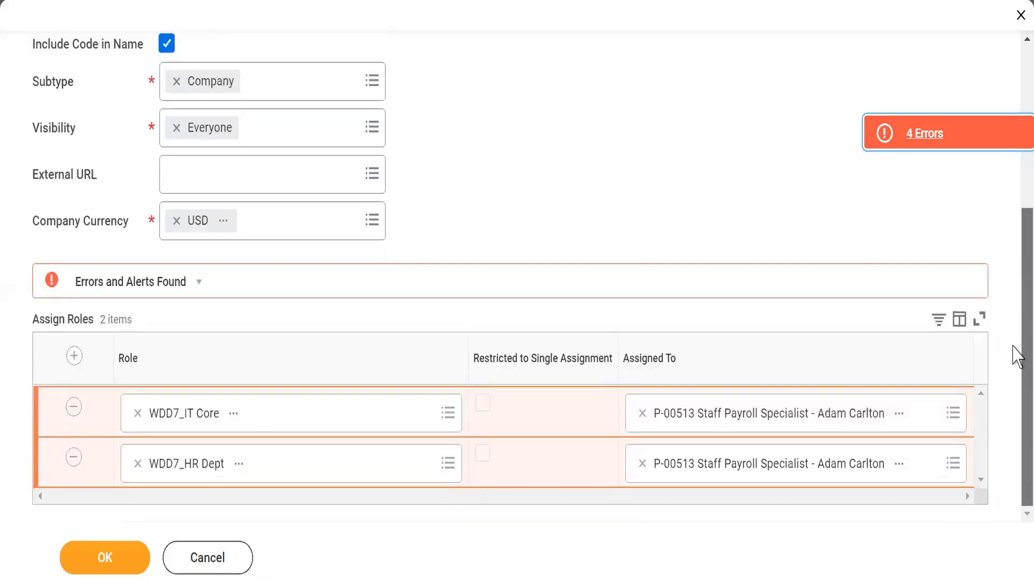
pyautogui.click(73, 407)
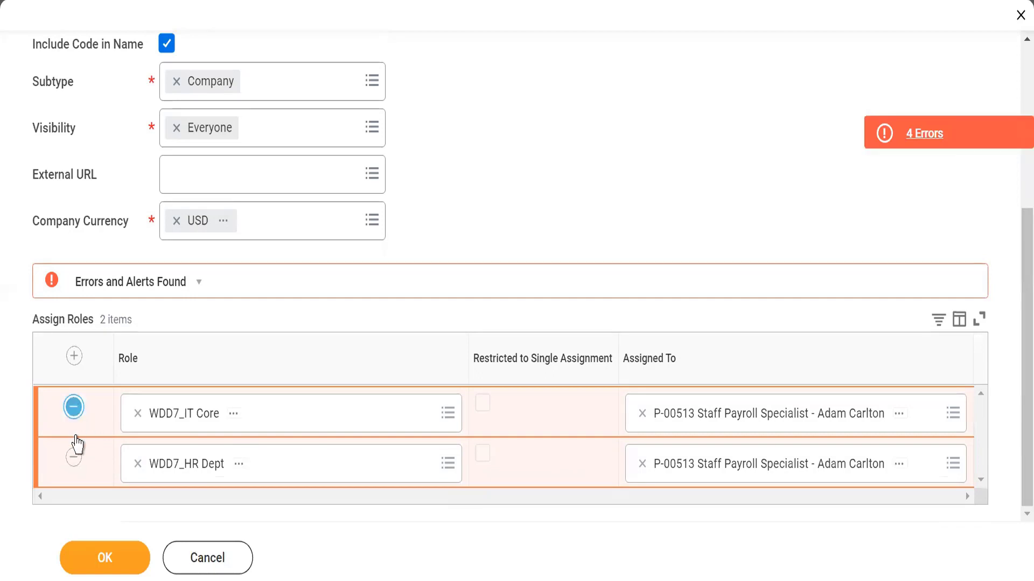
pyautogui.click(75, 458)
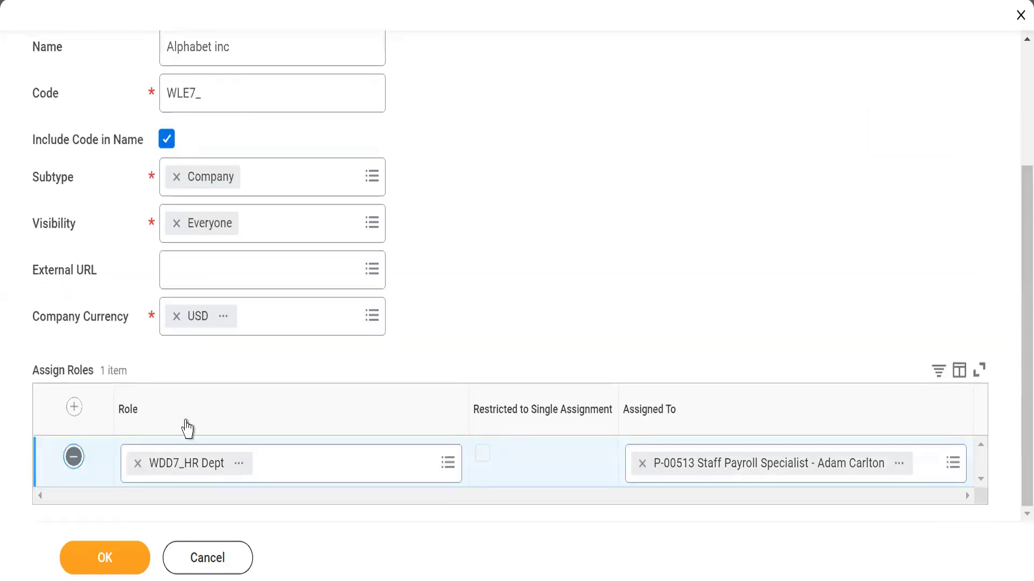
pyautogui.click(85, 564)
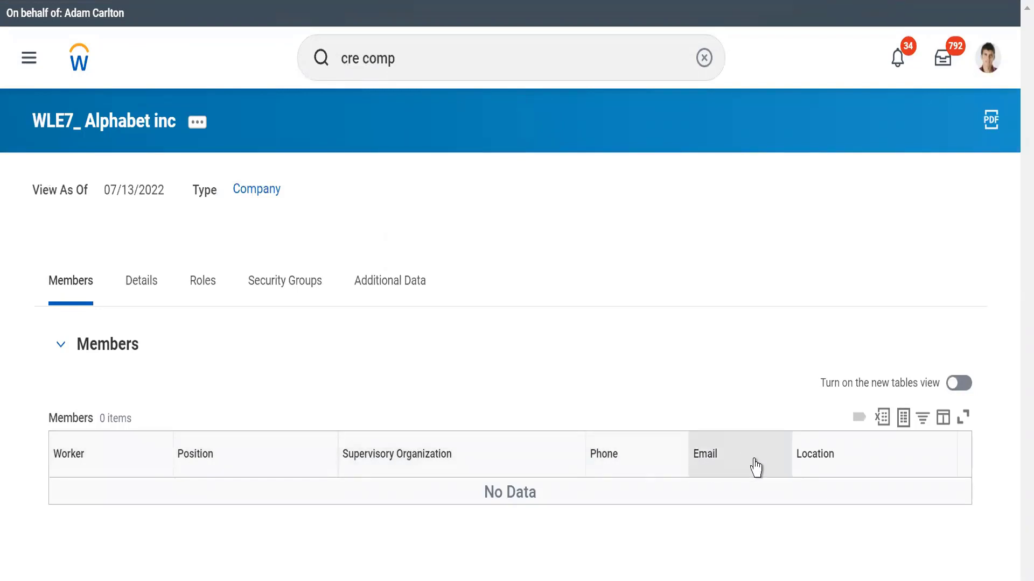
# - Examine the created company's details, including its availability date, and its list of assignable roles
pyautogui.click(138, 294)
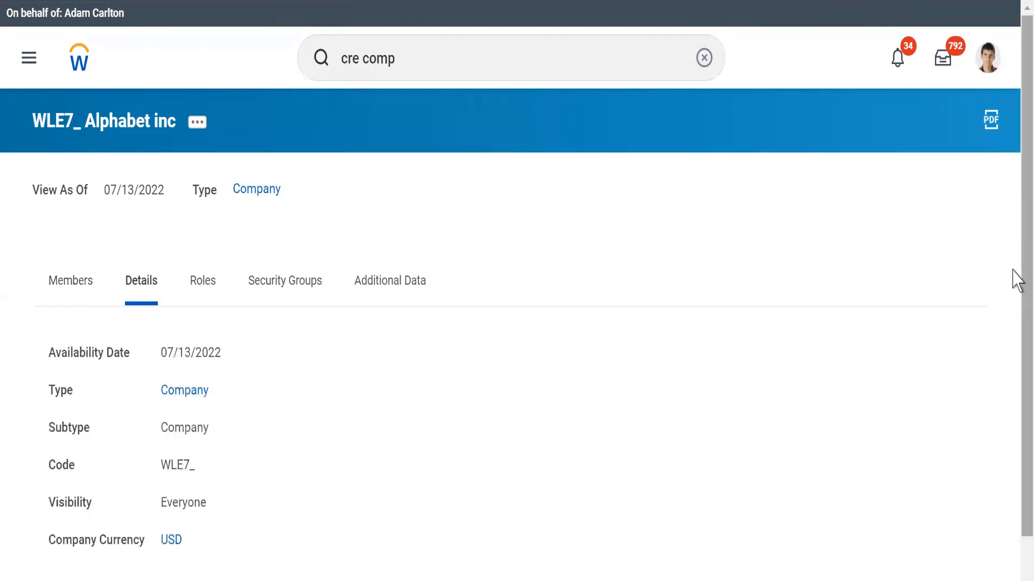
pyautogui.scroll(-1, 1016, 387)
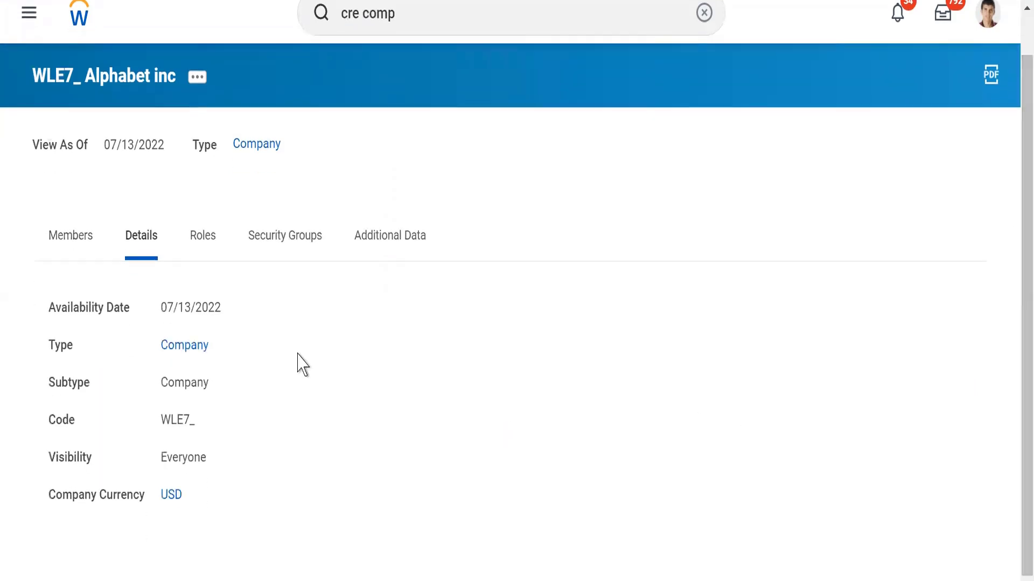
pyautogui.tripleClick(178, 304)
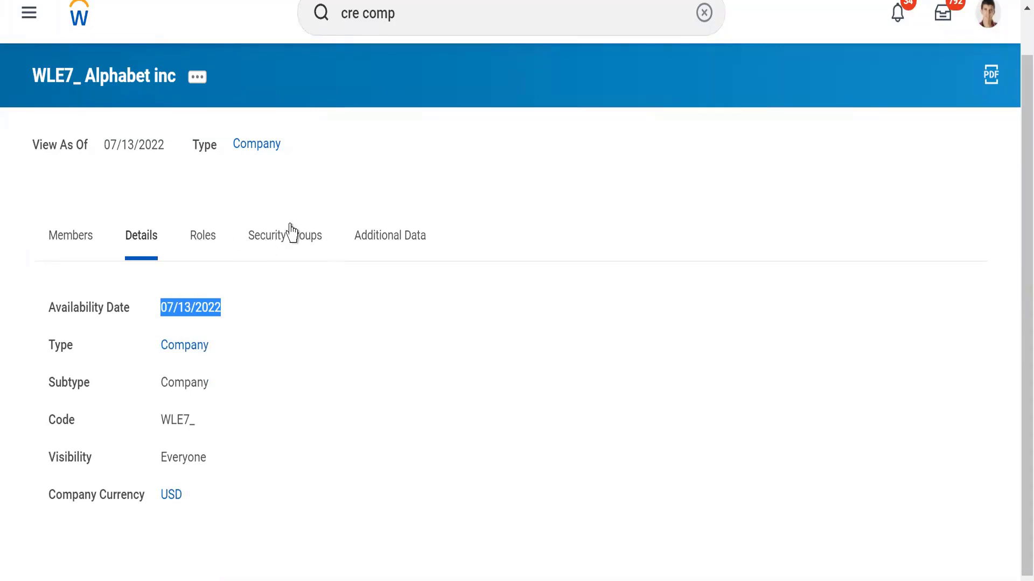
pyautogui.click(216, 195)
pyautogui.click(203, 237)
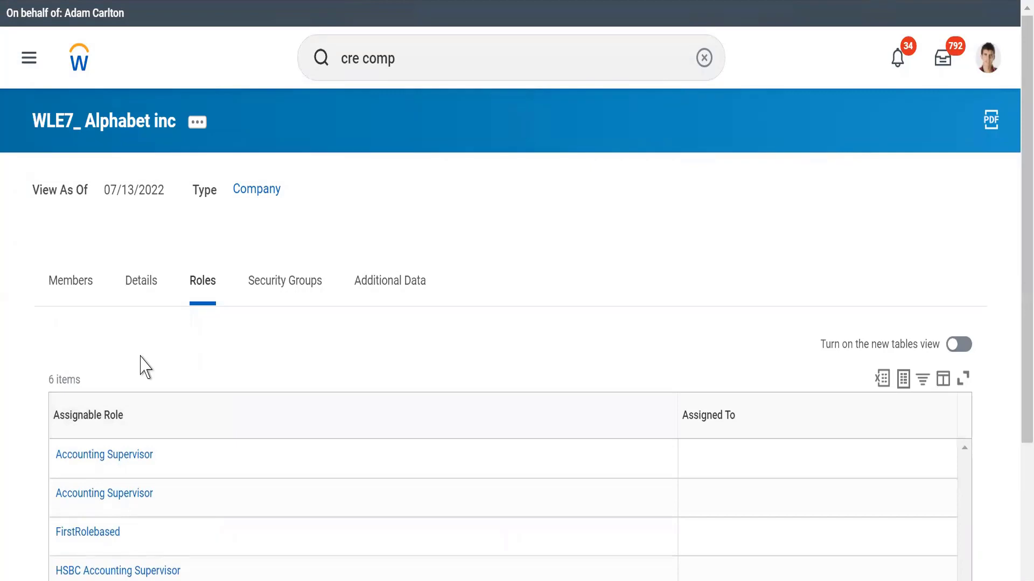
pyautogui.scroll(-3, 145, 368)
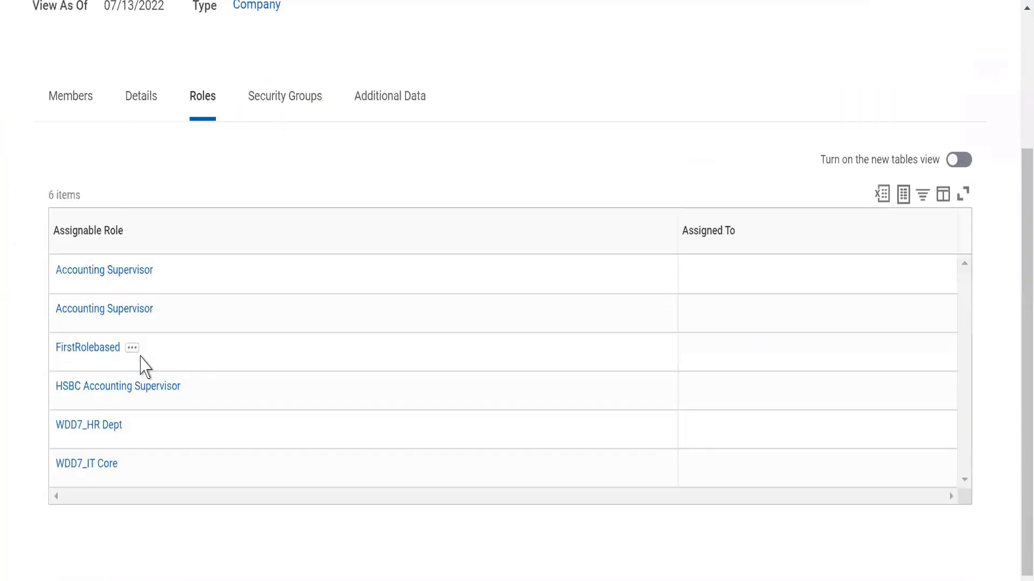
pyautogui.scroll(3, 145, 368)
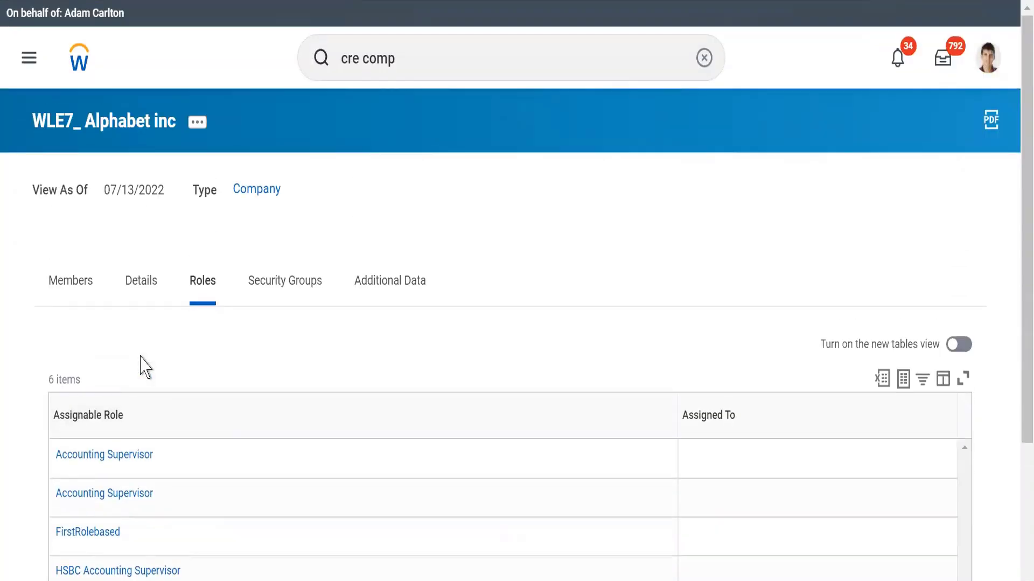
# - Review the new company's security groups, roles and details
pyautogui.click(279, 310)
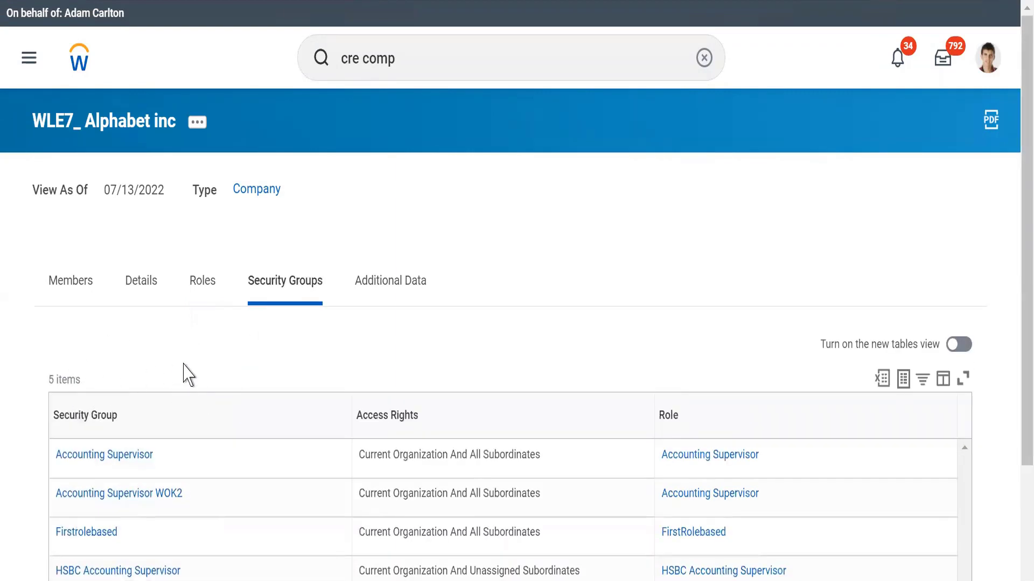
pyautogui.click(206, 281)
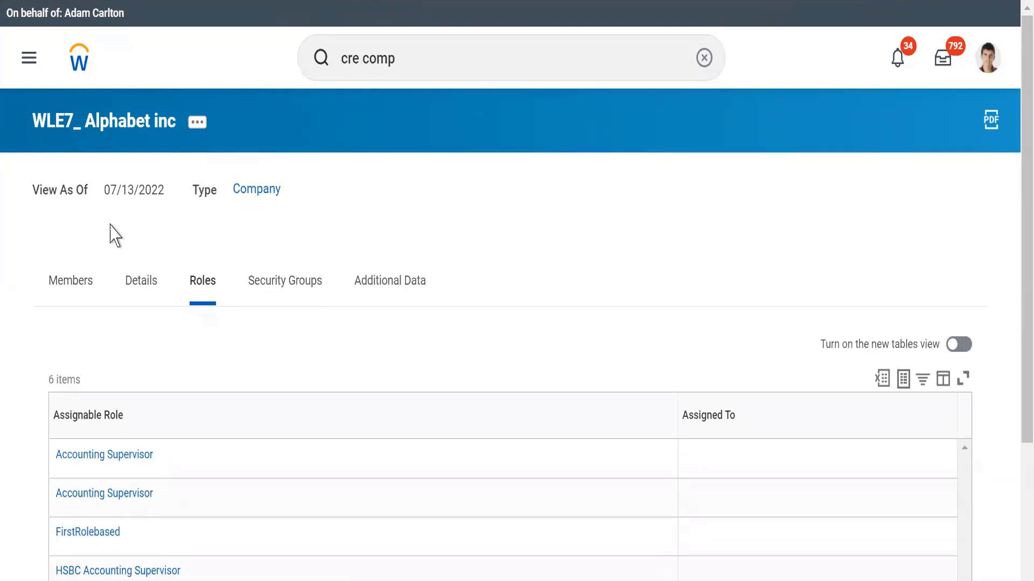
pyautogui.click(141, 281)
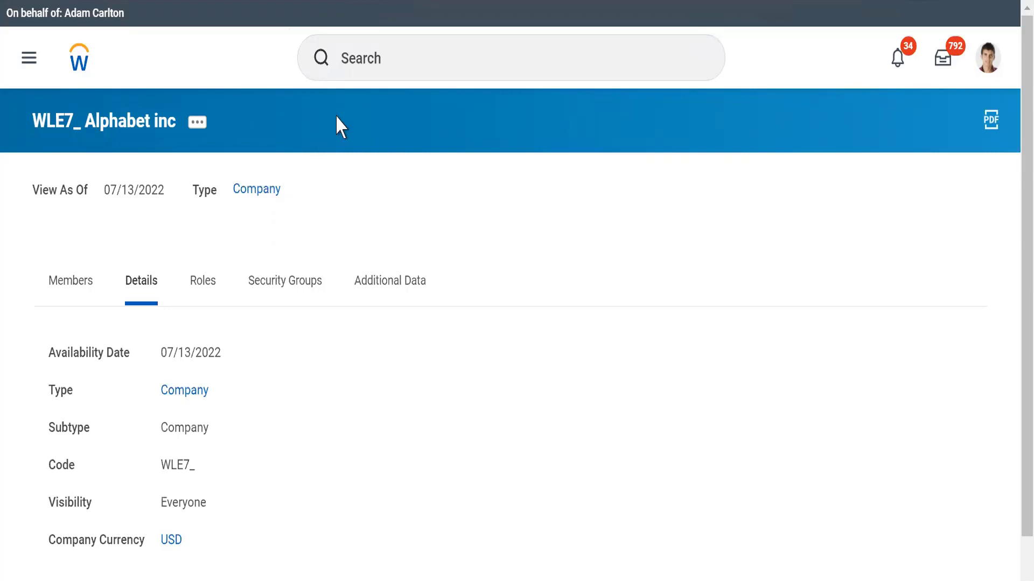
# - Search for cost center creation tasks and open the Create Cost Center task
pyautogui.click(387, 66)
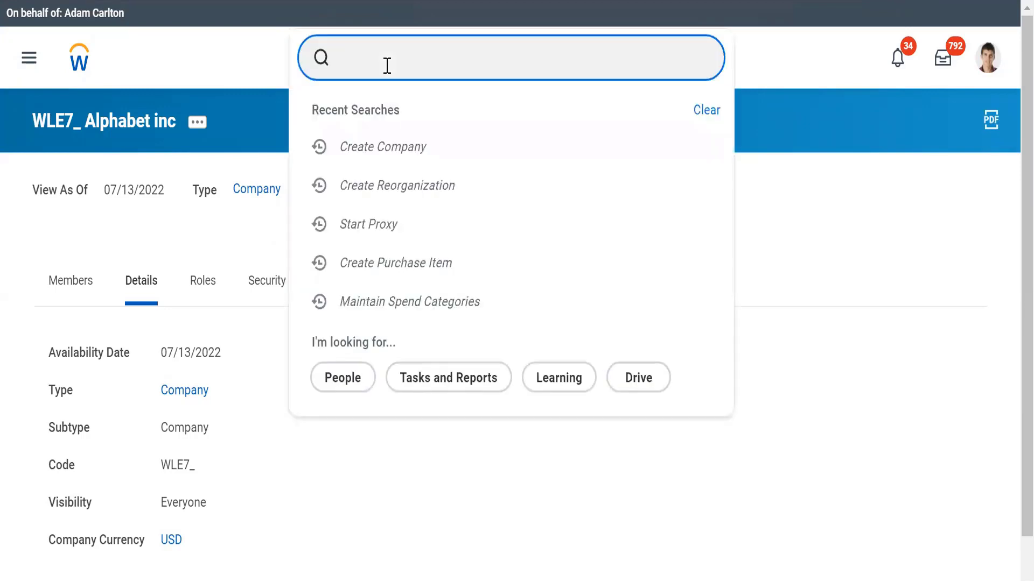
pyautogui.write('cre')
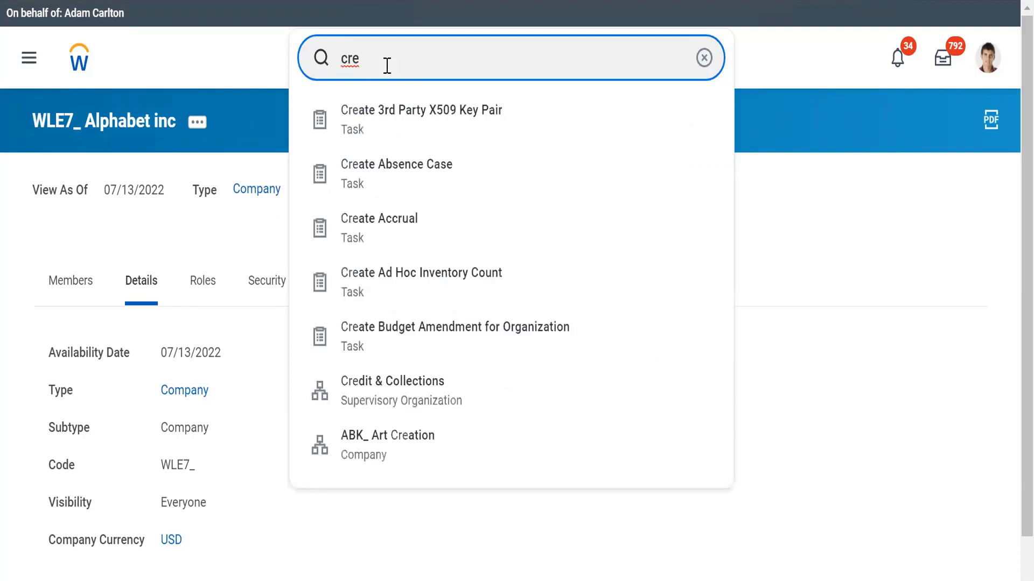
pyautogui.write(' cost cen')
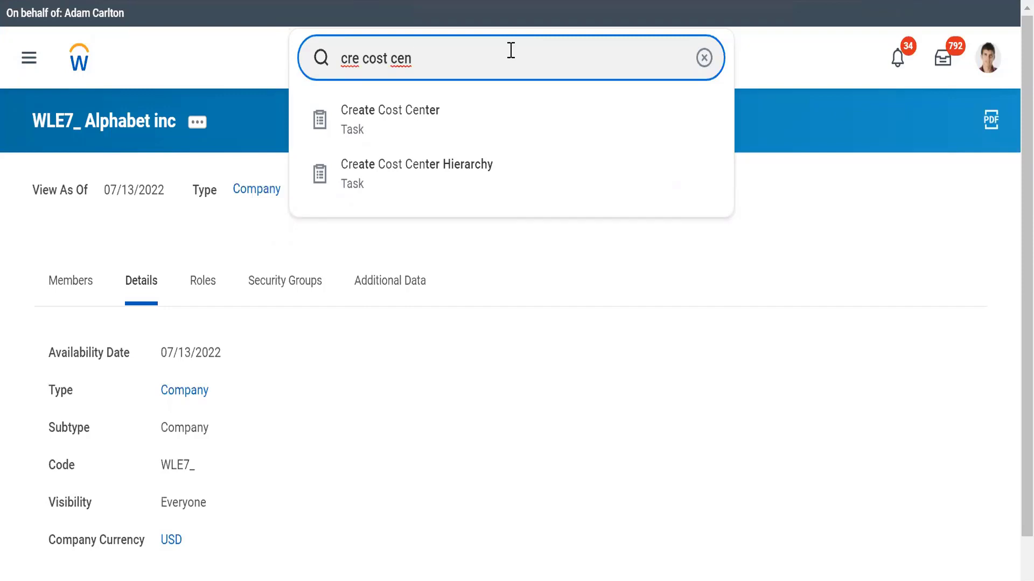
pyautogui.click(360, 125)
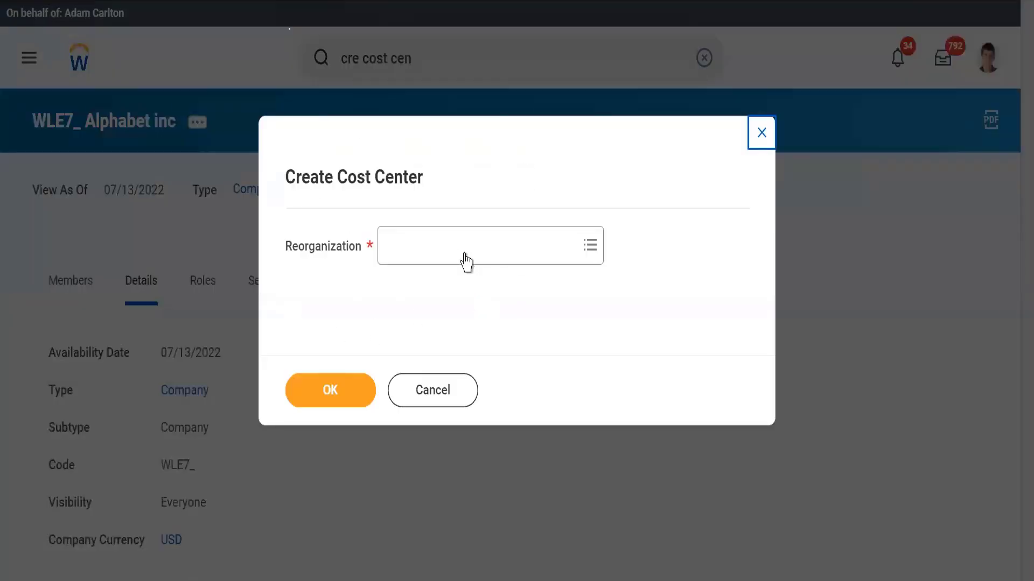
# - Choose WLE7_Alphabet as the reorganization for the new cost center and continue to its full form
pyautogui.click(417, 245)
pyautogui.write('WLE7')
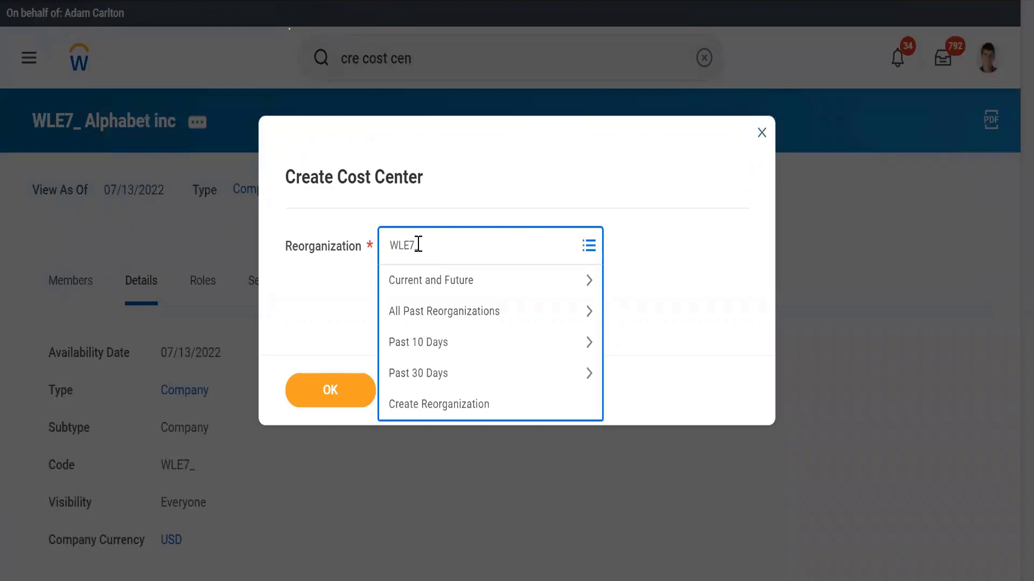
pyautogui.press('Return')
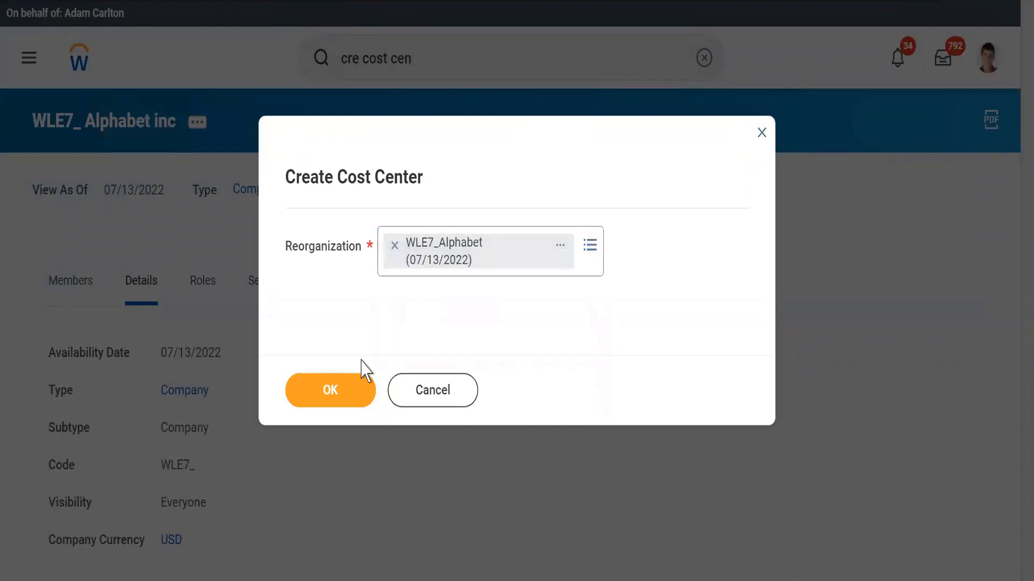
pyautogui.click(321, 400)
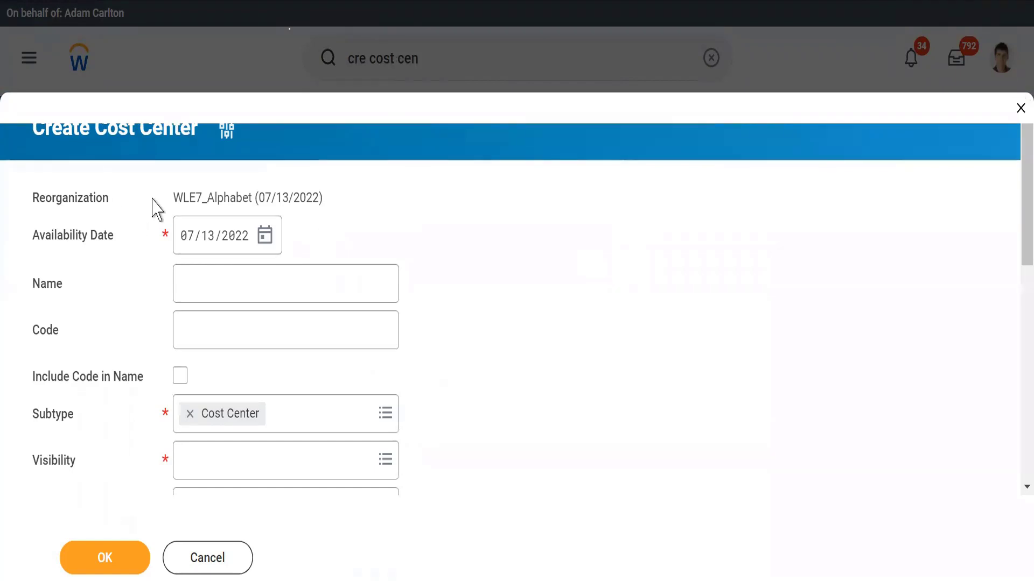
# - Preview the details of the reorganization linked to the new cost center, then close the preview
pyautogui.moveTo(175, 202); pyautogui.dragTo(324, 198)
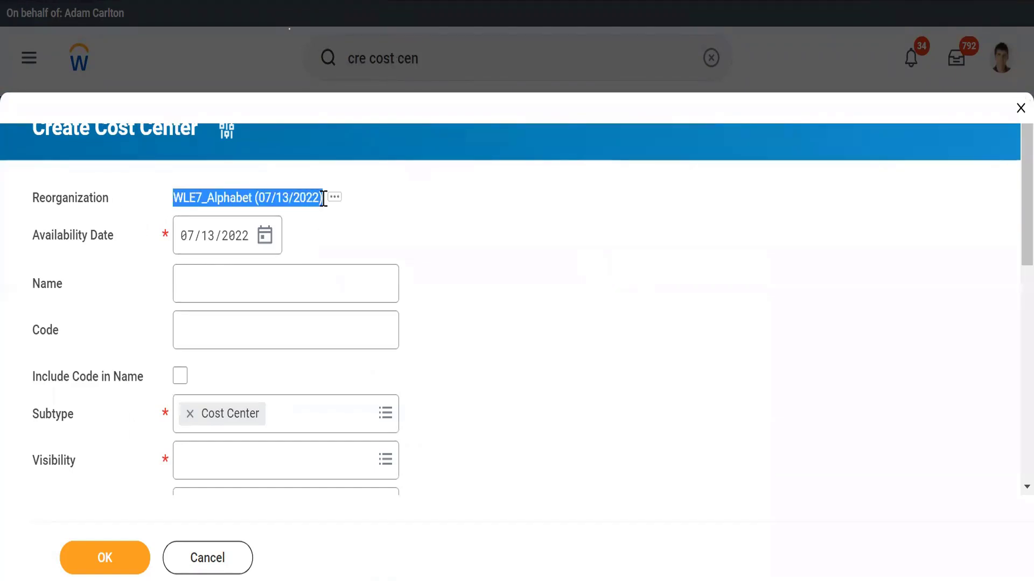
pyautogui.click(334, 198)
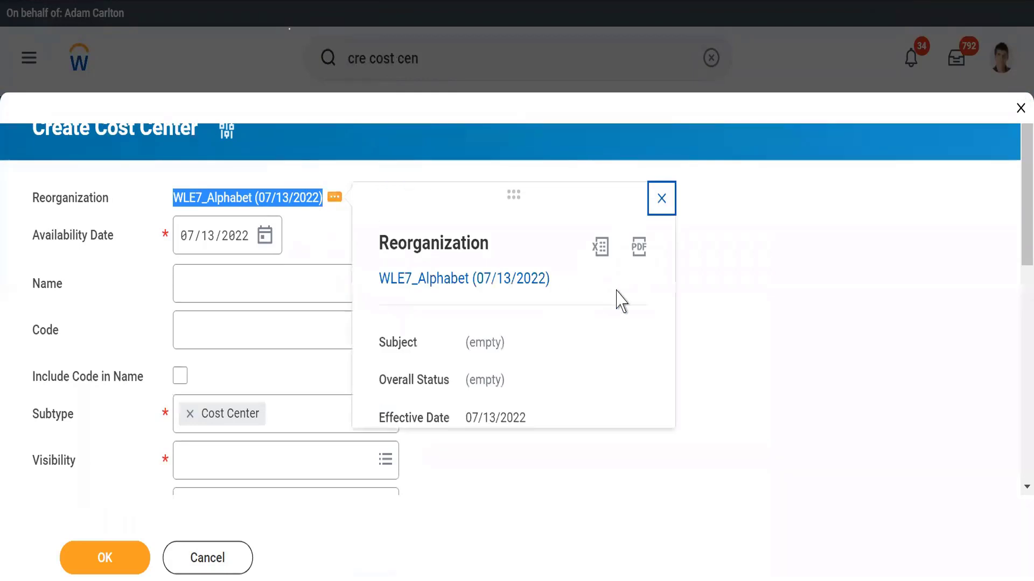
pyautogui.click(661, 198)
pyautogui.click(643, 221)
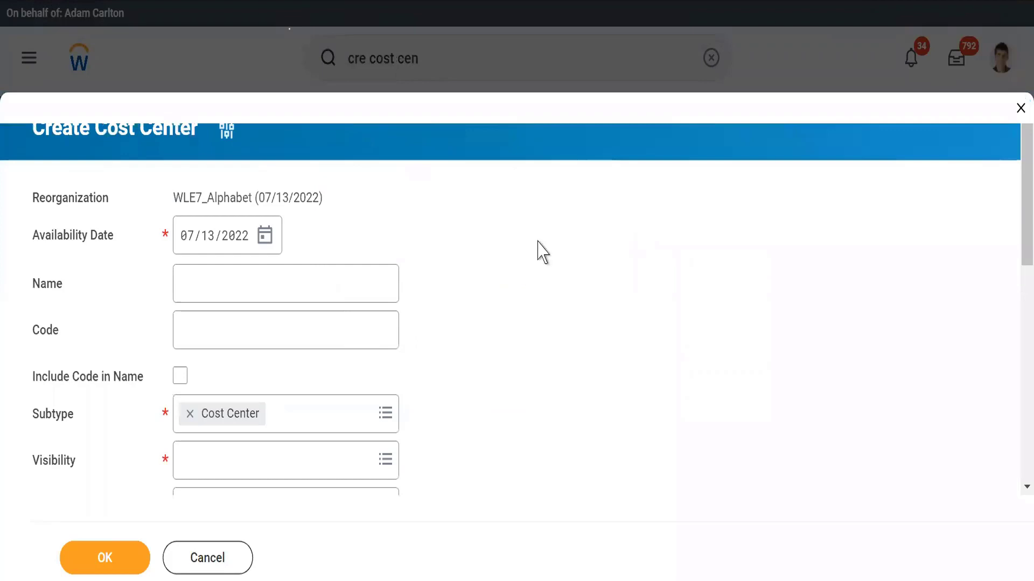
# - Name the cost center Technology with code WLE7_, include the code in the name, and keep the Cost Center subtype
pyautogui.click(201, 272)
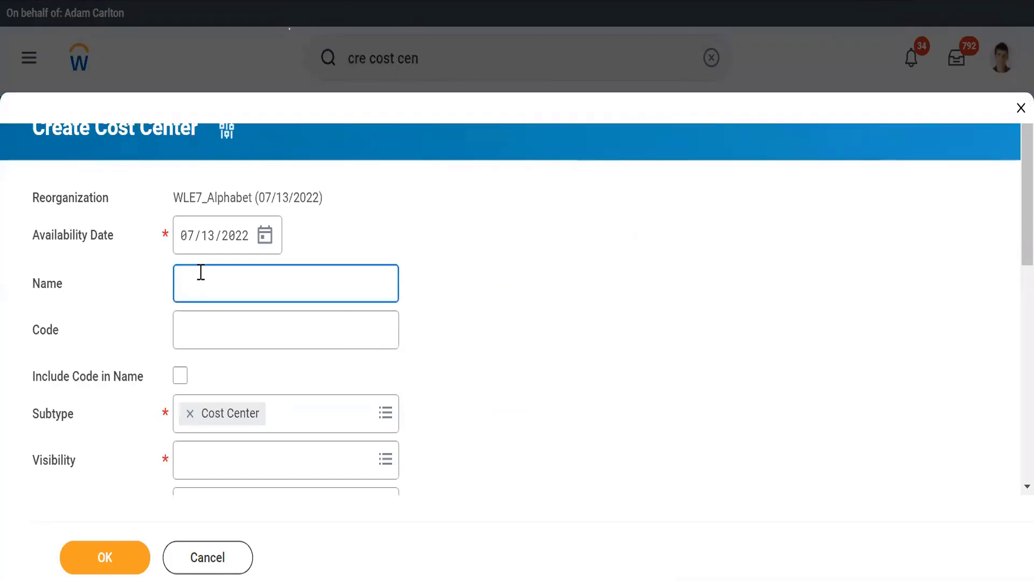
pyautogui.write('Technology')
pyautogui.press('Tab')
pyautogui.write('W')
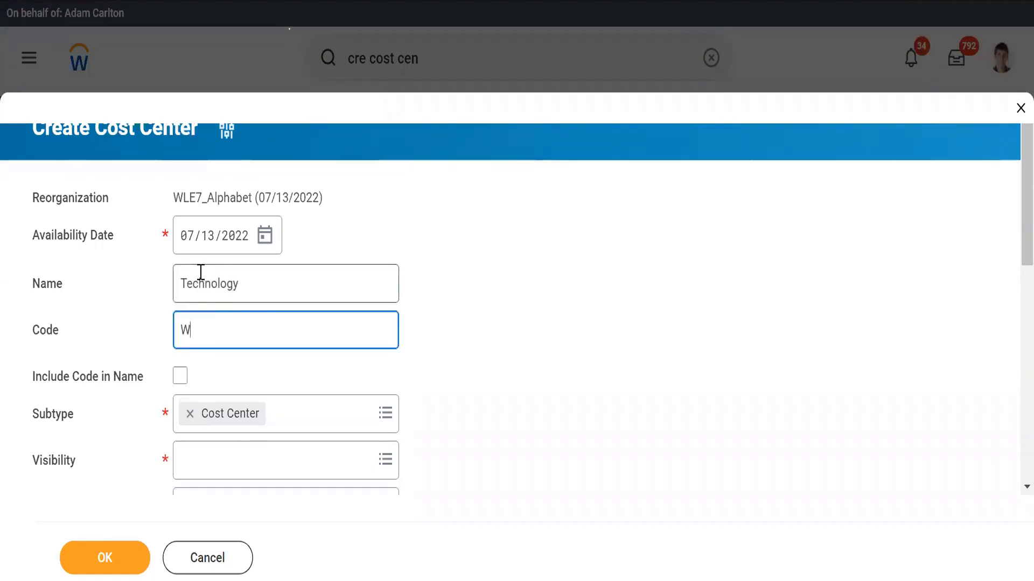
pyautogui.write('LE7_')
pyautogui.press('Tab')
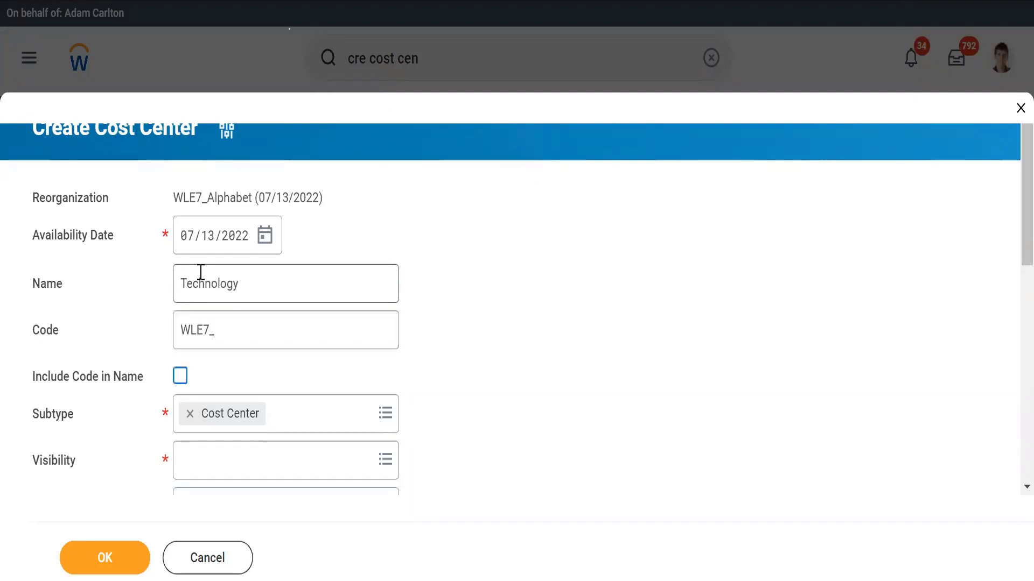
pyautogui.press('space')
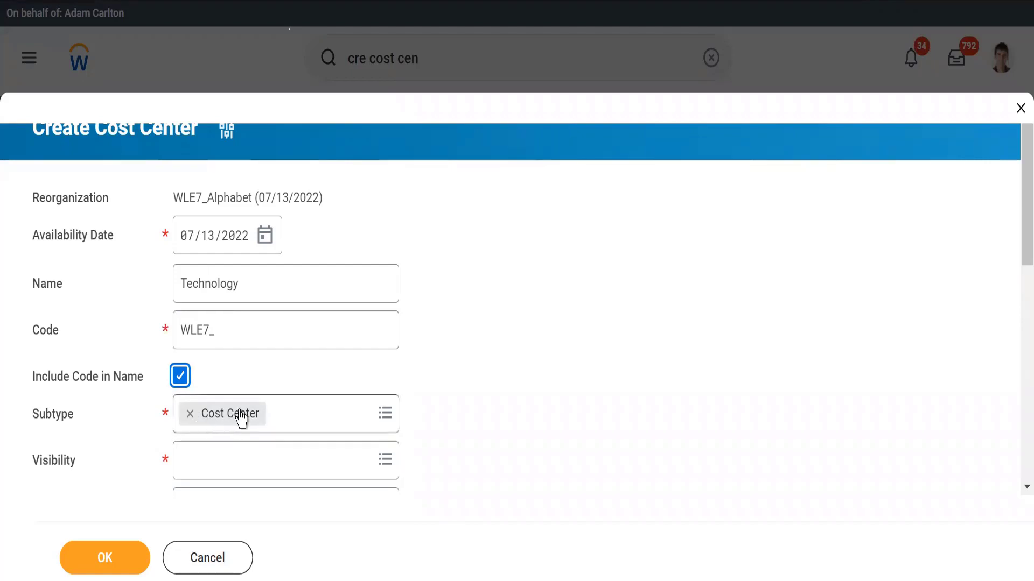
pyautogui.click(308, 418)
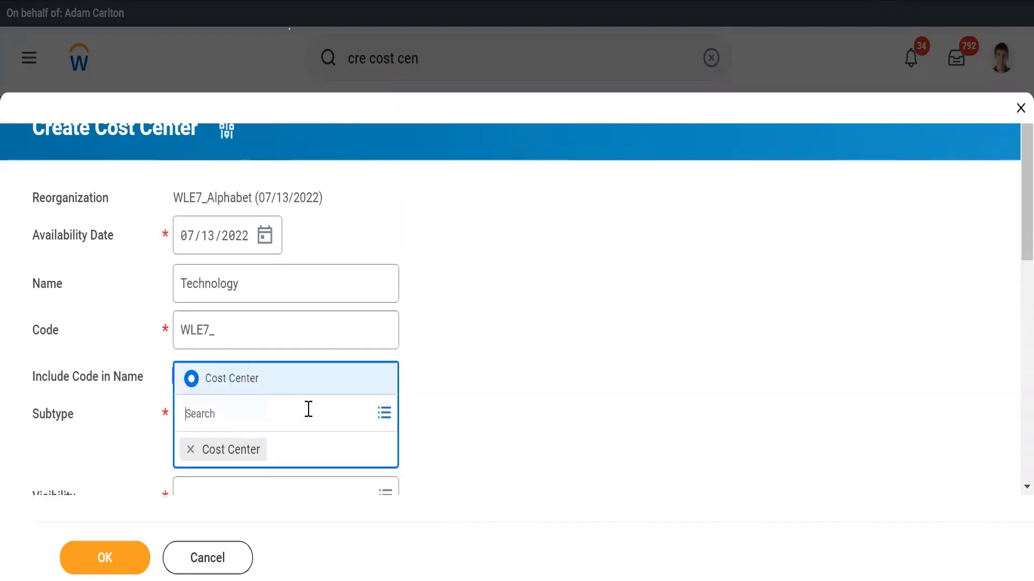
pyautogui.click(496, 388)
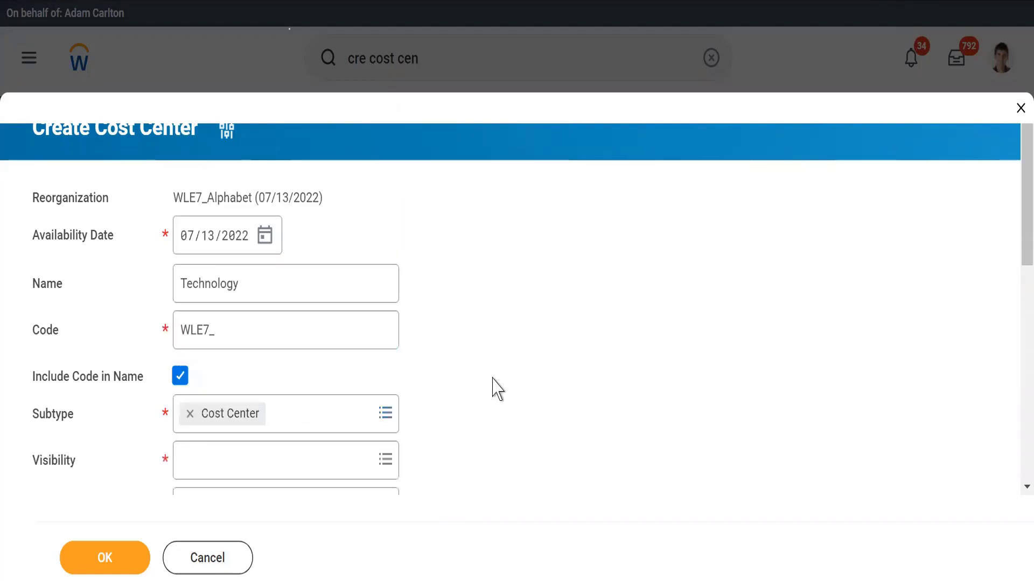
# - Set the cost center's visibility to Everyone
pyautogui.scroll(-4, 492, 388)
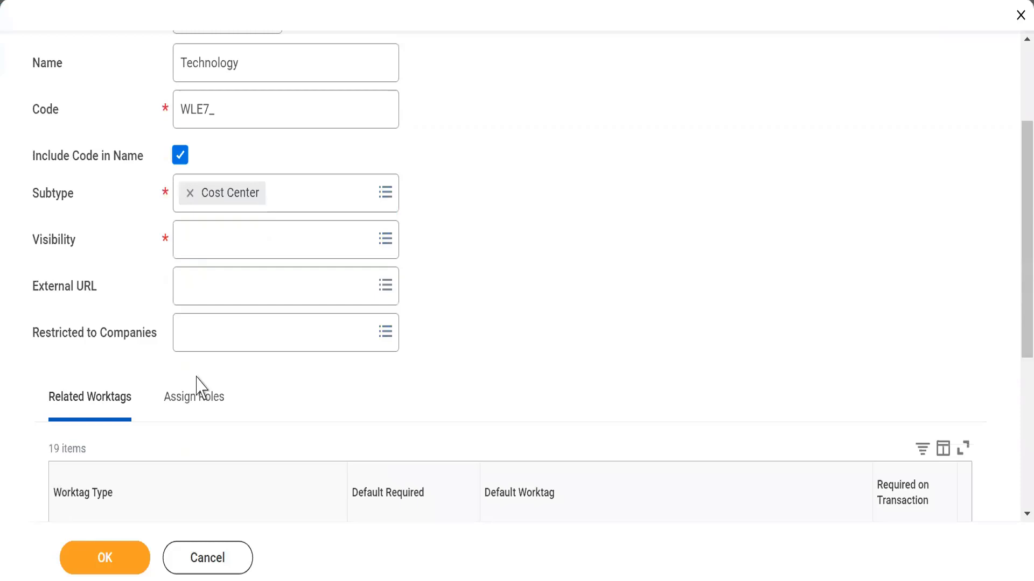
pyautogui.click(193, 238)
pyautogui.click(192, 275)
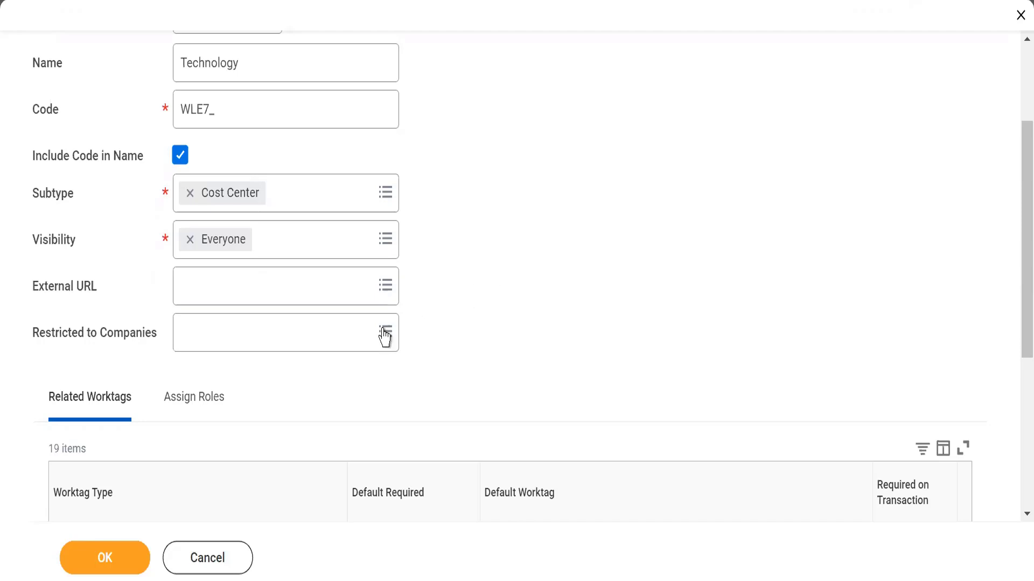
# - Examine the Restricted to Companies field and its selection categories without choosing a company
pyautogui.scroll(-1, 176, 350)
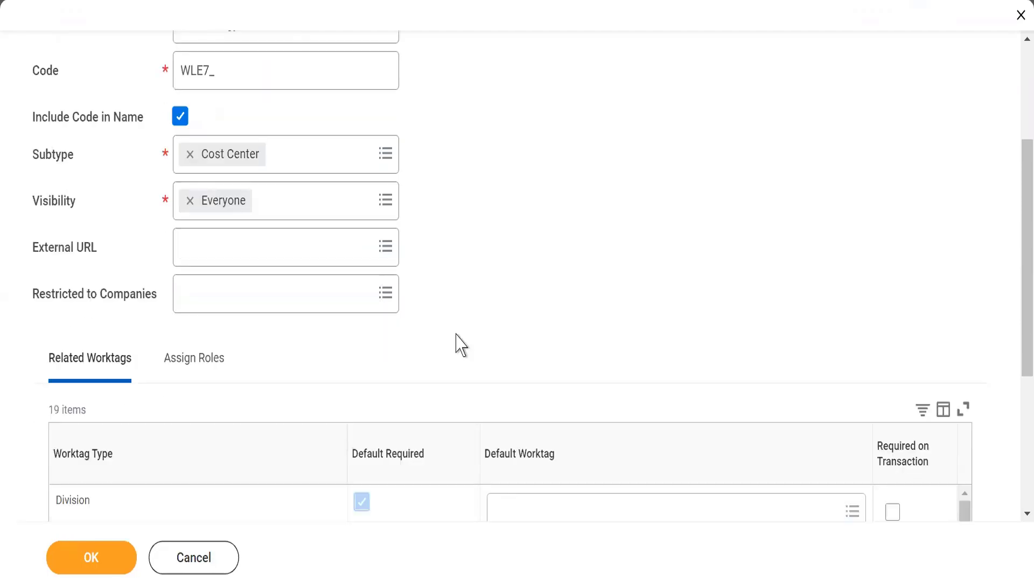
pyautogui.moveTo(55, 298); pyautogui.dragTo(125, 302)
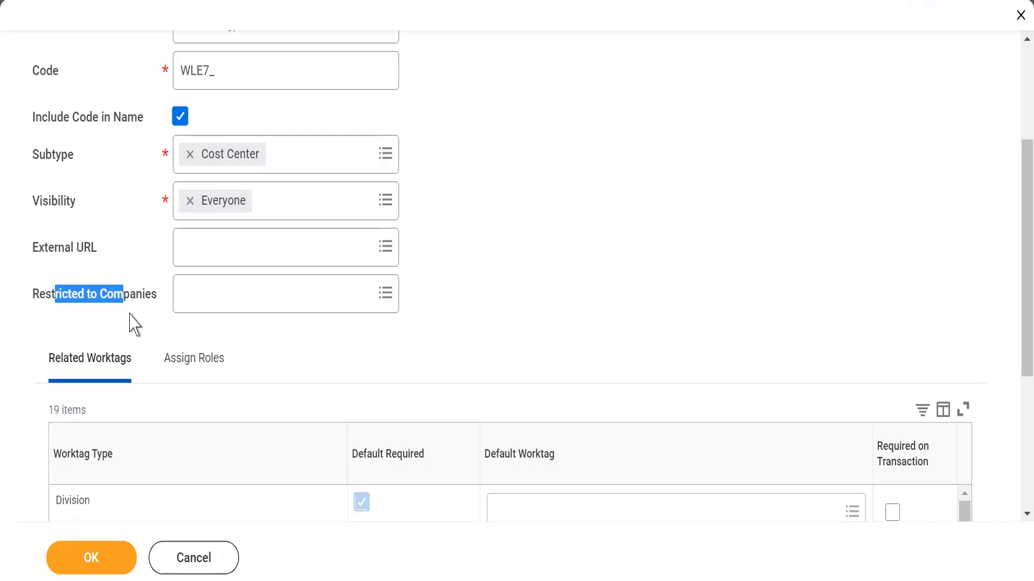
pyautogui.click(131, 323)
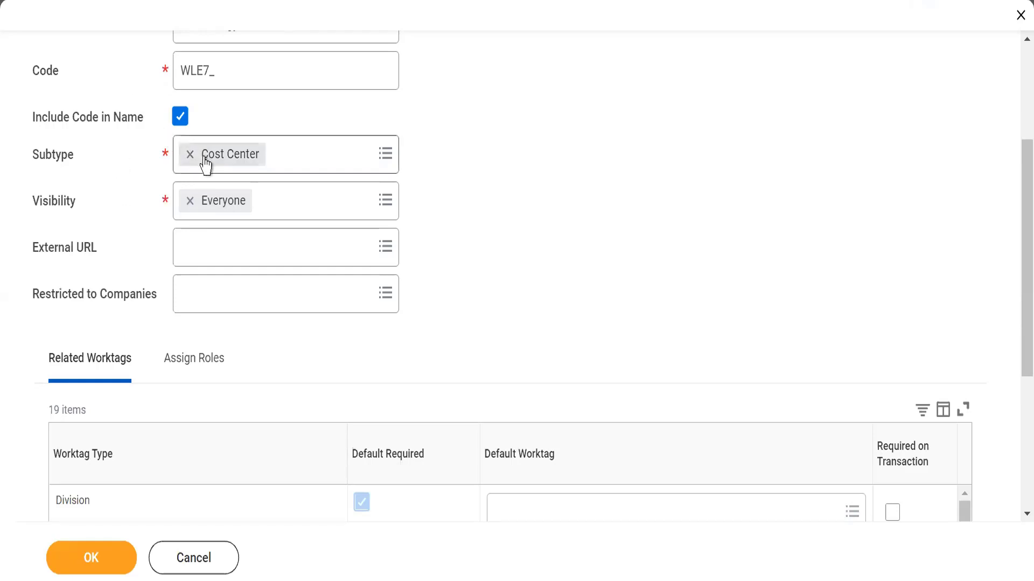
pyautogui.click(204, 308)
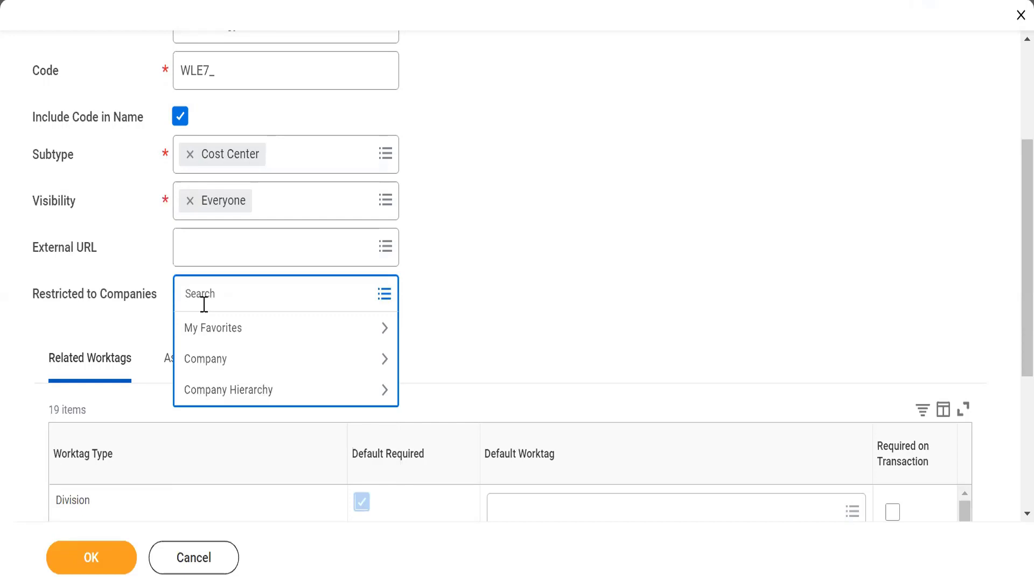
pyautogui.click(452, 271)
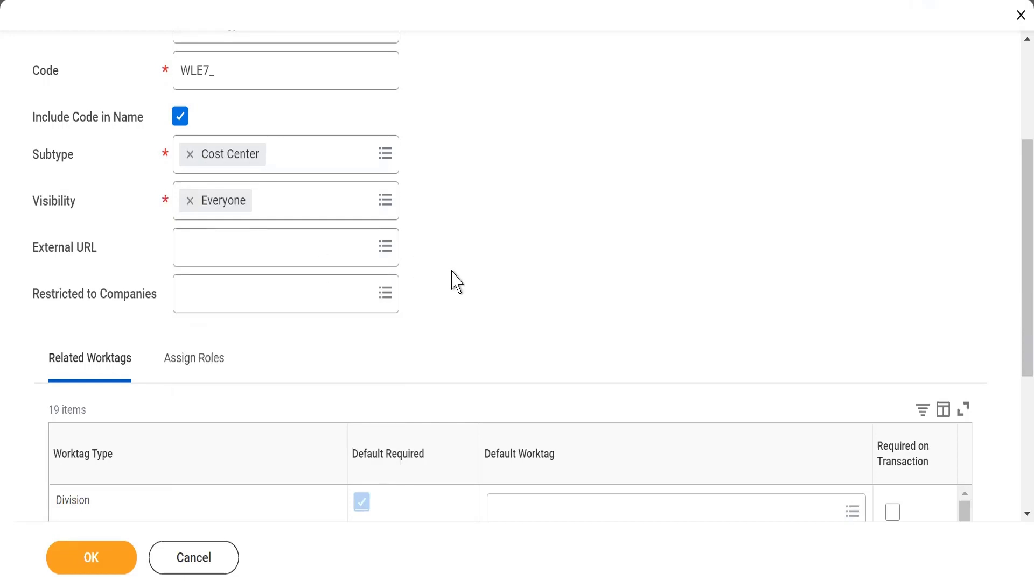
# - Examine the Division row and its default requirement in the Related Worktags table
pyautogui.scroll(-1, 1017, 290)
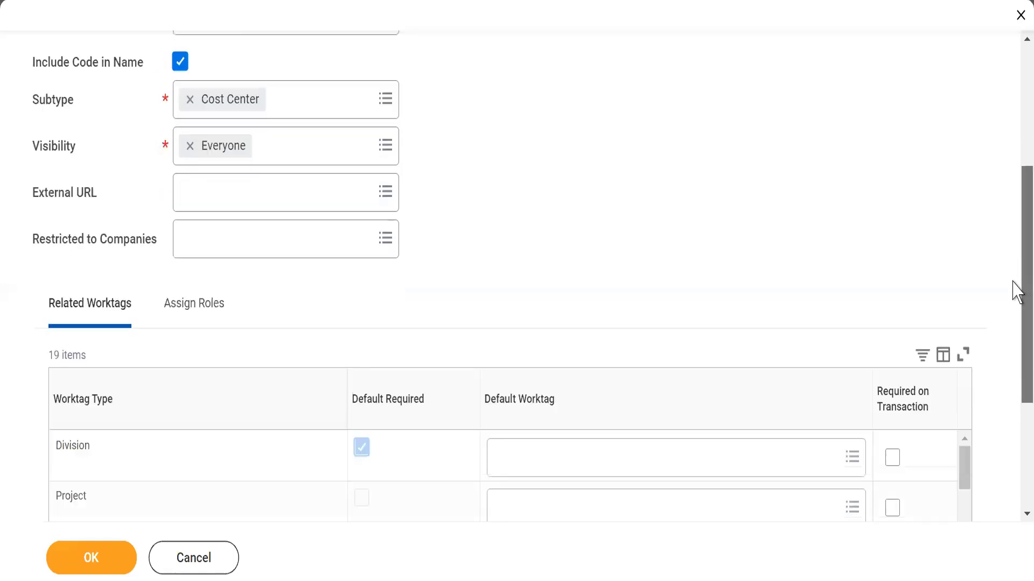
pyautogui.scroll(-1, 1017, 290)
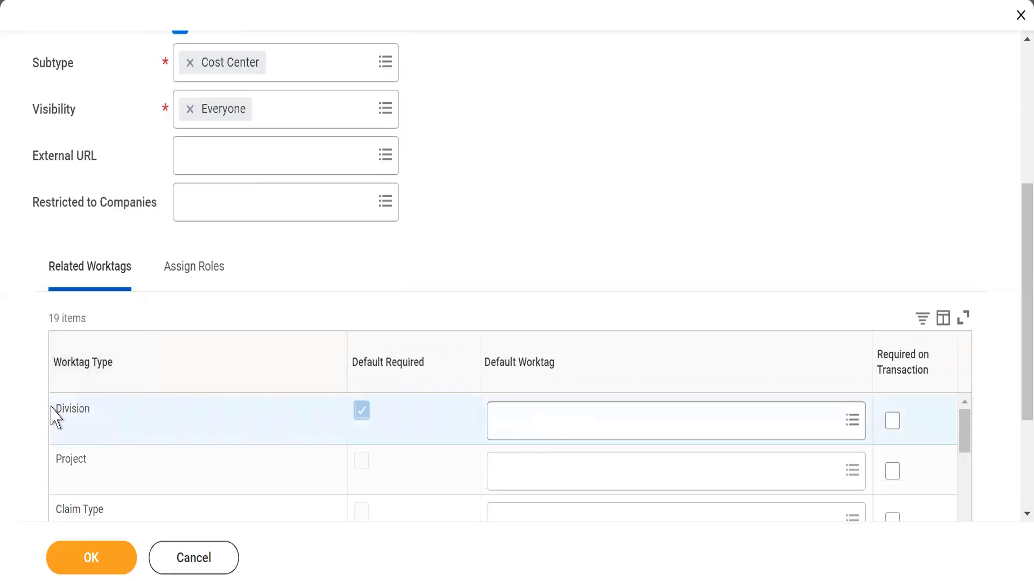
pyautogui.moveTo(52, 409); pyautogui.dragTo(90, 409)
pyautogui.click(545, 205)
pyautogui.doubleClick(75, 410)
pyautogui.click(542, 214)
# - Try to submit the cost center without a default Division worktag and read the reported error's details
pyautogui.click(63, 565)
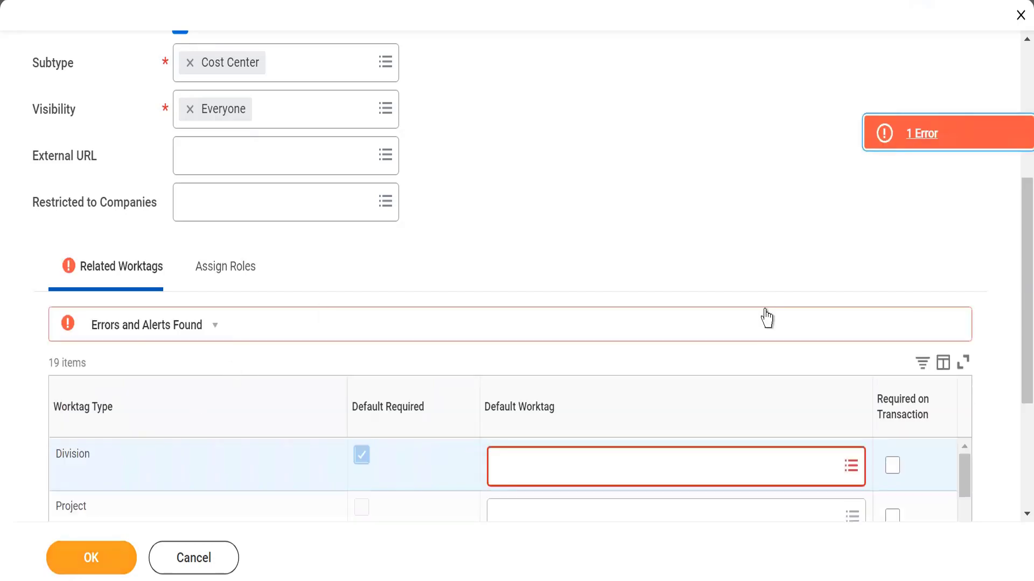
pyautogui.click(996, 145)
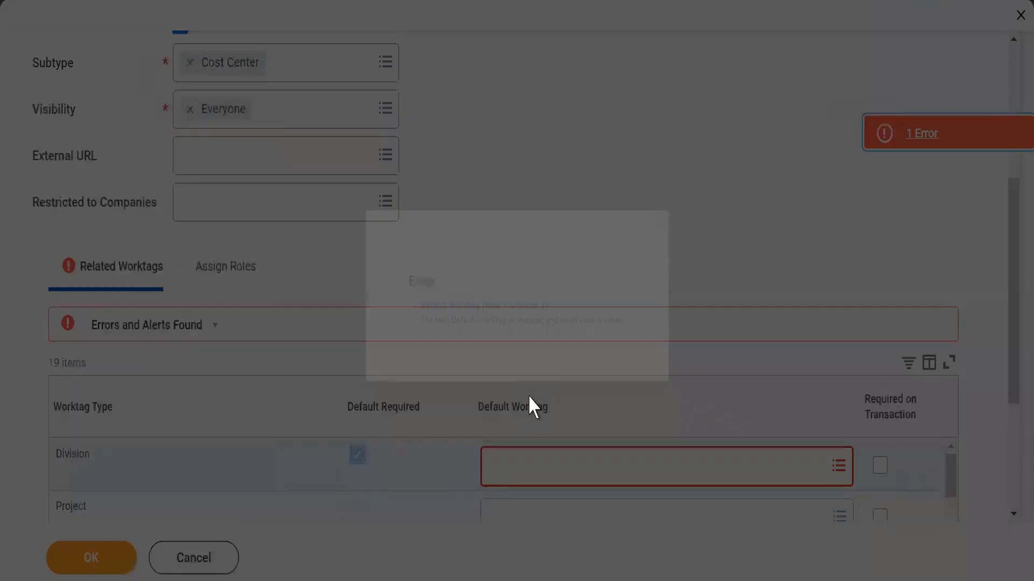
pyautogui.moveTo(415, 330); pyautogui.dragTo(661, 326)
pyautogui.click(712, 194)
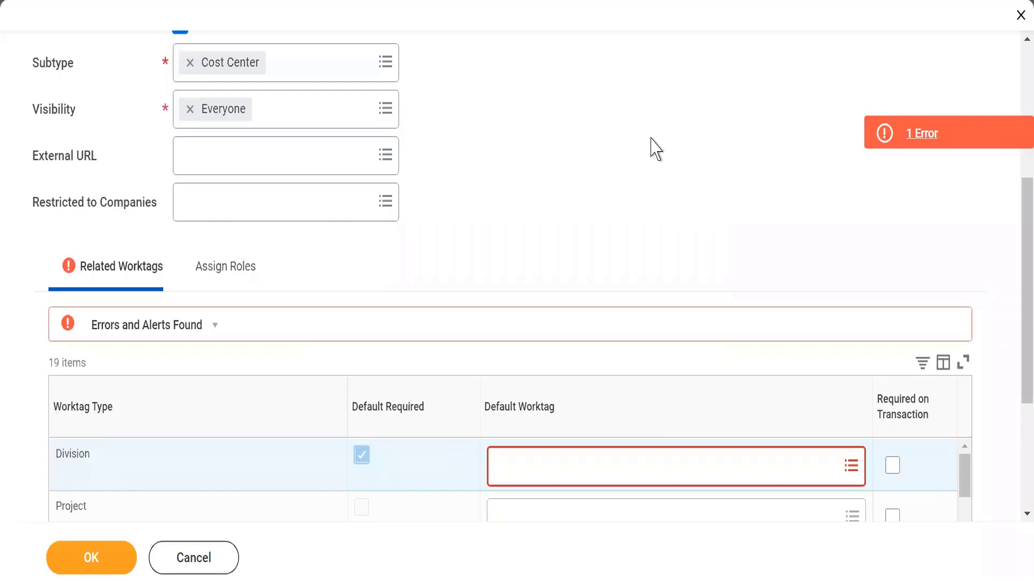
# - Set the default worktag for Division to CPG in the related worktags
pyautogui.click(527, 474)
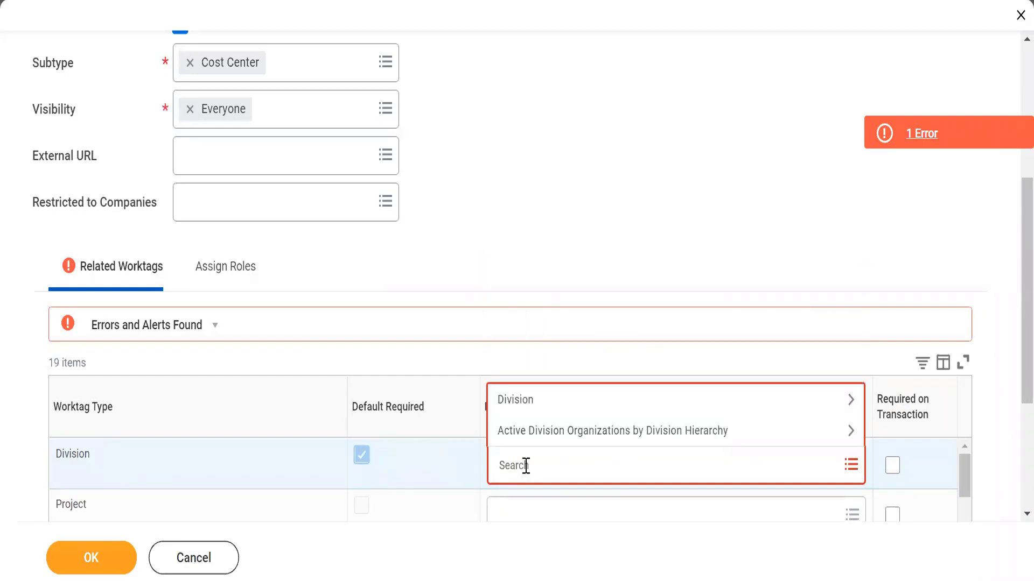
pyautogui.click(547, 404)
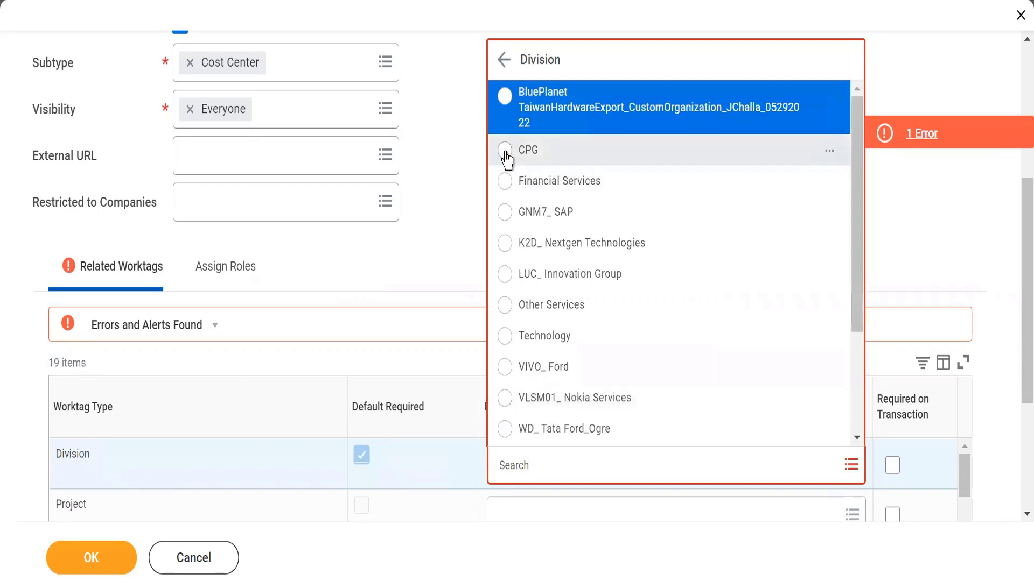
pyautogui.click(505, 152)
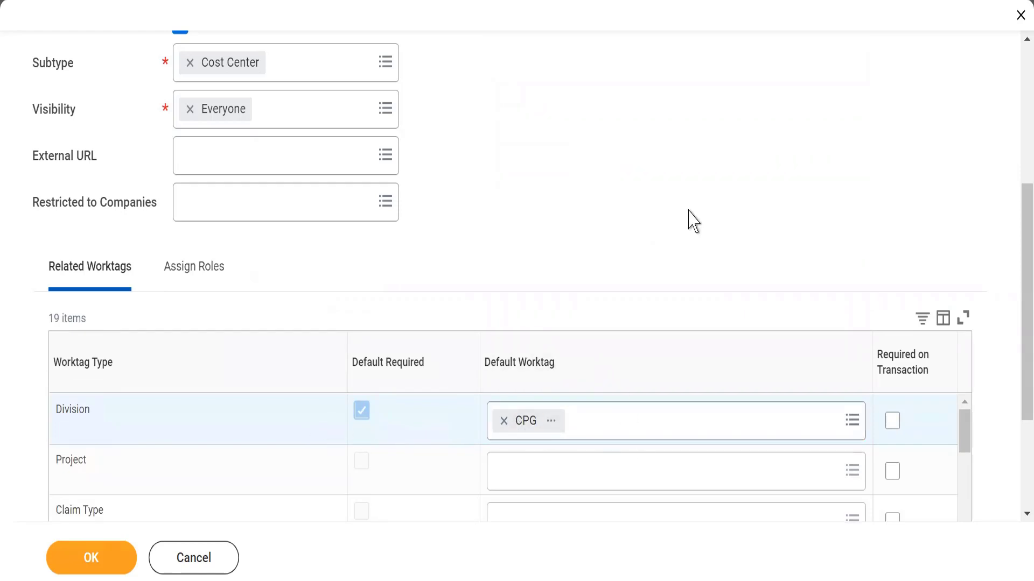
pyautogui.scroll(3, 1014, 215)
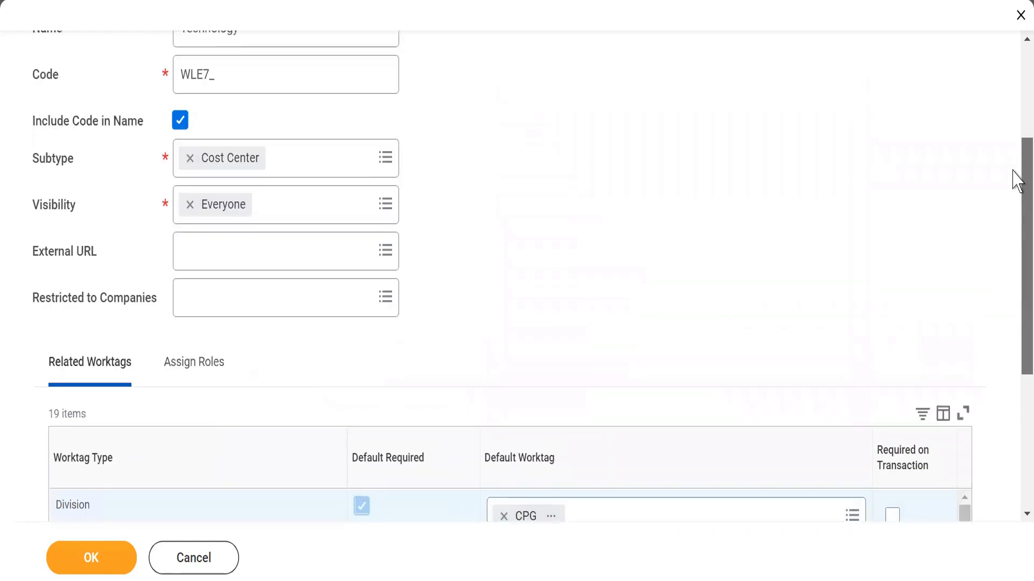
# - Review the Technology cost center's entries and submit the cost center
pyautogui.scroll(-1, 1015, 202)
pyautogui.scroll(2, 1015, 189)
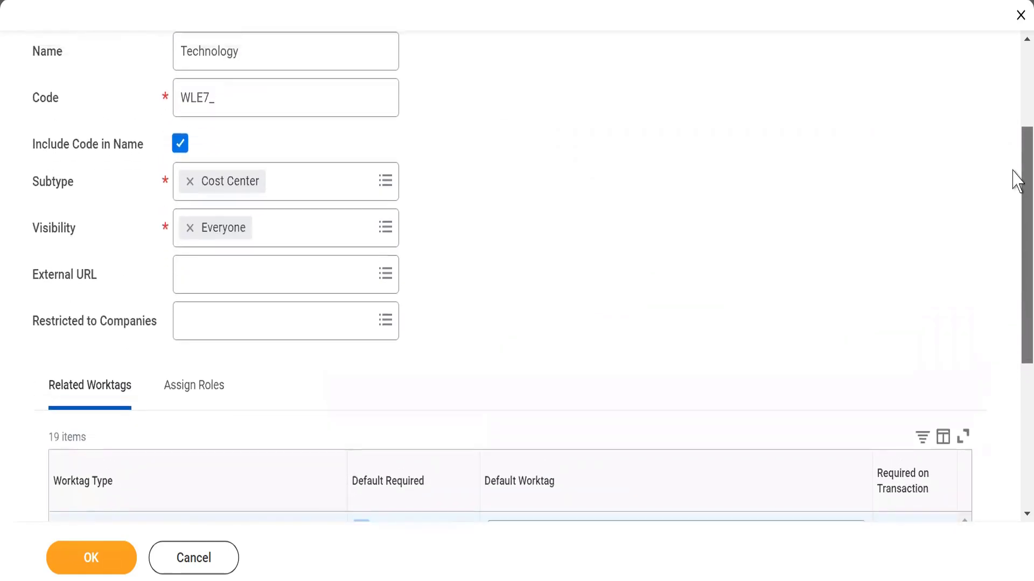
pyautogui.scroll(2, 1017, 120)
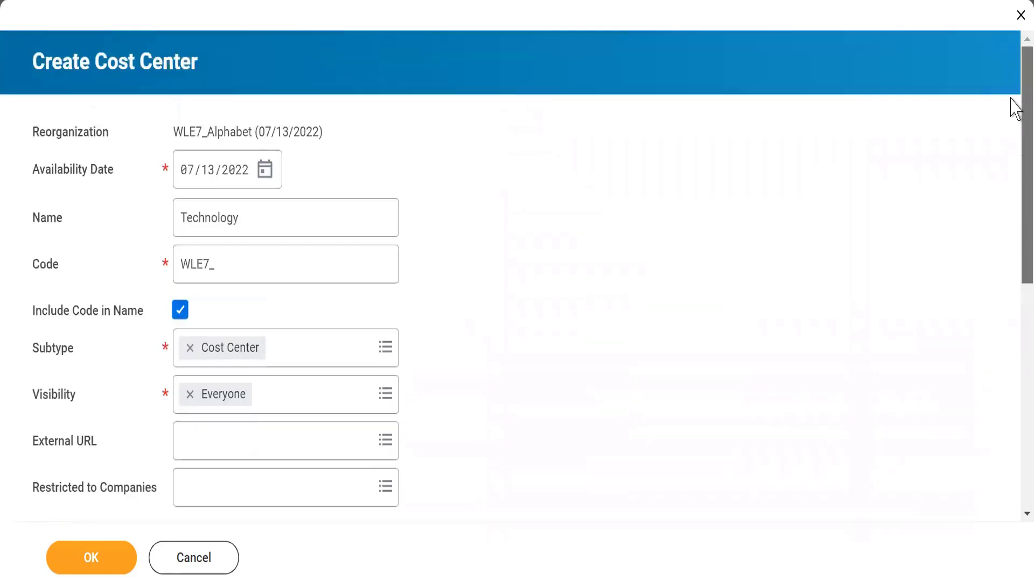
pyautogui.scroll(-2, 1017, 161)
pyautogui.scroll(-3, 1016, 204)
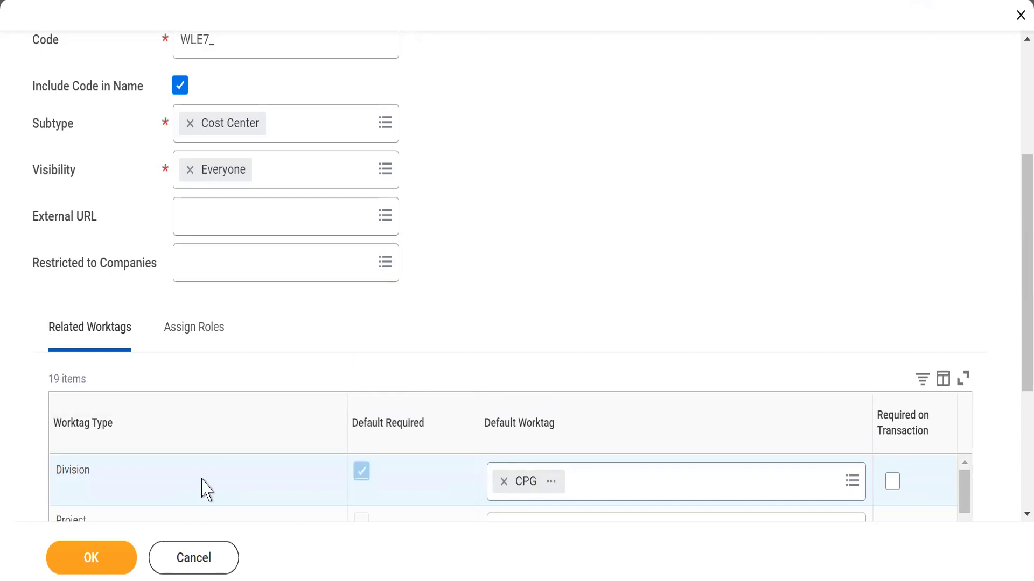
pyautogui.click(84, 559)
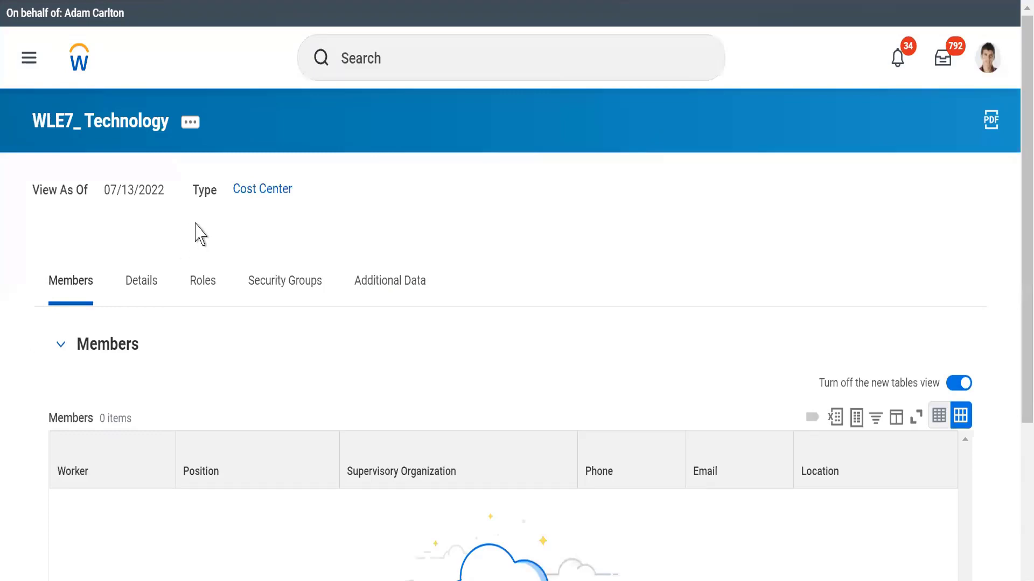
# - Examine the new cost center's details and its Related Worktags table
pyautogui.click(142, 289)
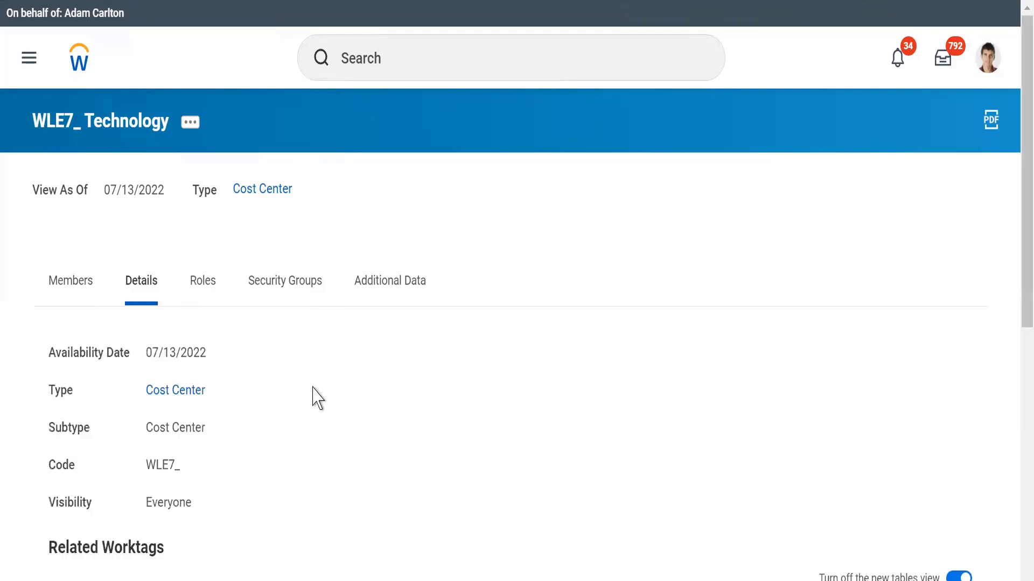
pyautogui.scroll(-3, 313, 430)
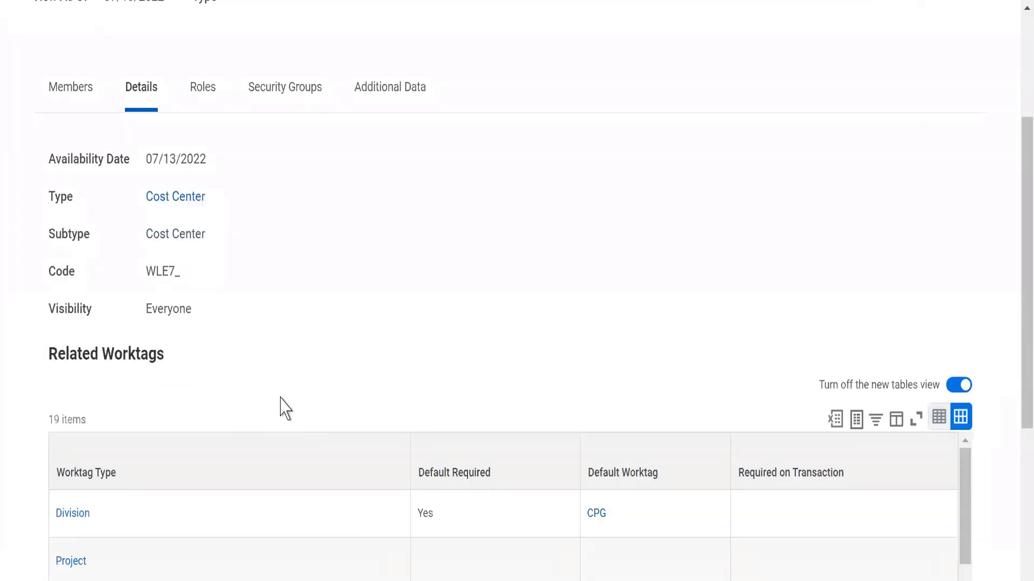
pyautogui.moveTo(46, 355); pyautogui.dragTo(603, 540)
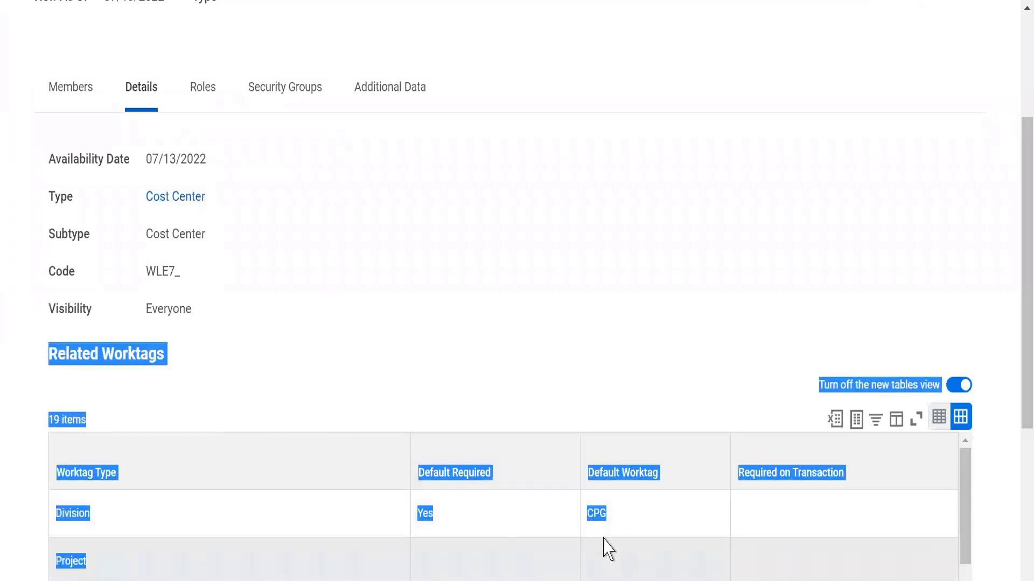
pyautogui.click(536, 331)
pyautogui.scroll(4, 536, 338)
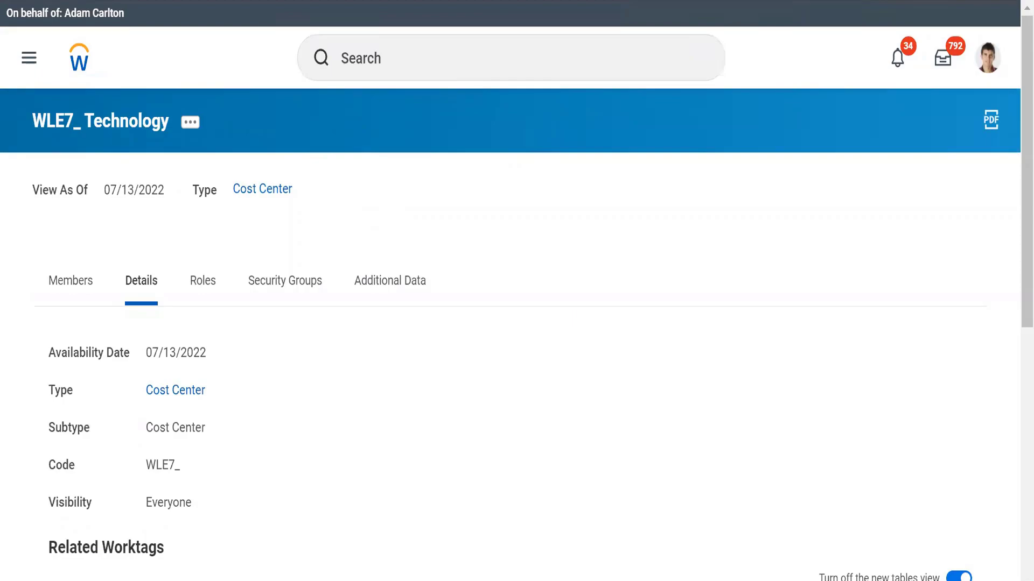
# - Switch to the text notes, highlight the pre-defined types from Location to Region, and return to Workday
pyautogui.hotkey('alt', 'Tab')
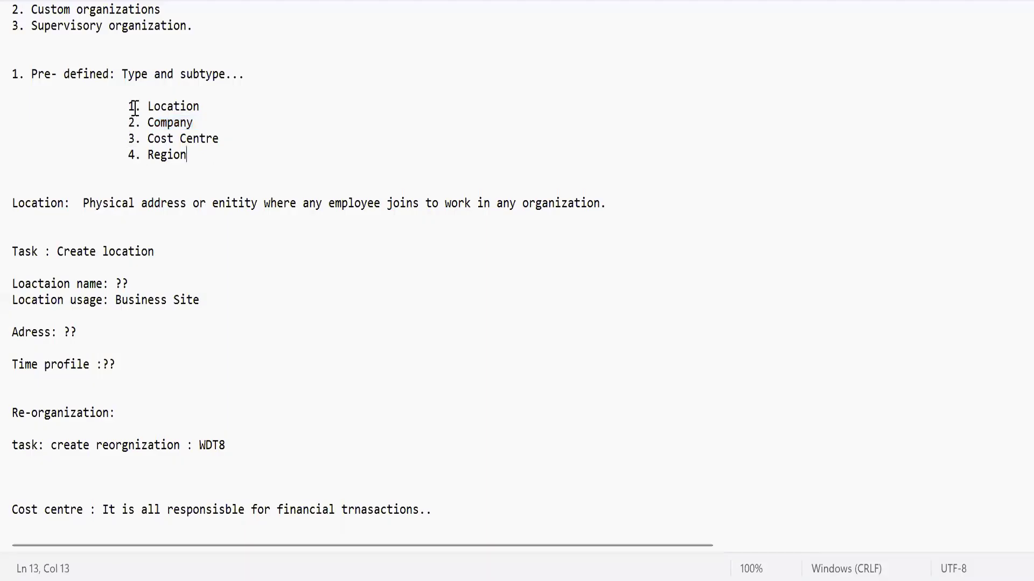
pyautogui.moveTo(134, 107); pyautogui.dragTo(264, 142)
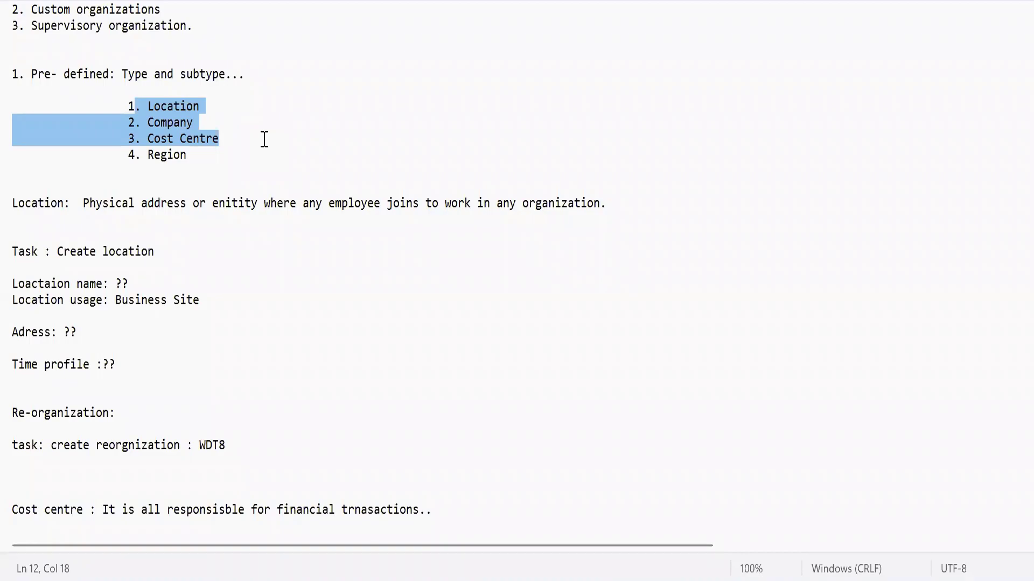
pyautogui.doubleClick(167, 153)
pyautogui.hotkey('alt', 'Tab')
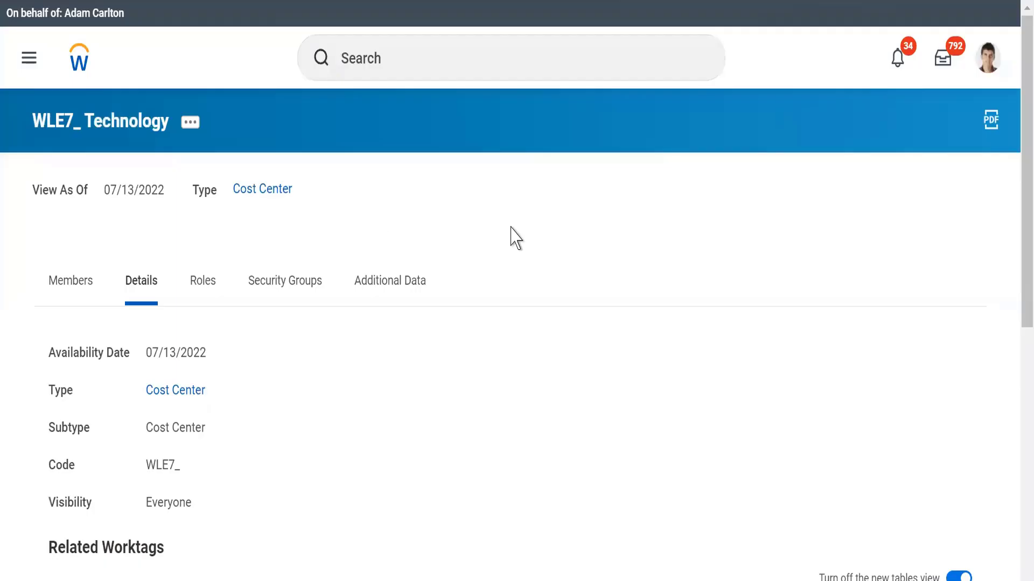
# - Start the Create Region task under the reorganization WLE7_Alphabet
pyautogui.click(375, 66)
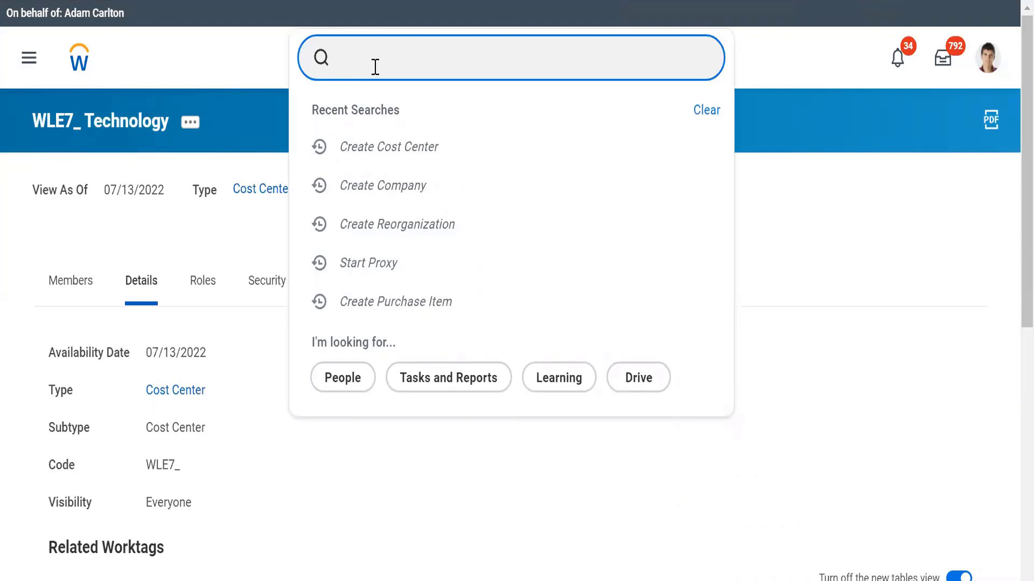
pyautogui.write('cre regio')
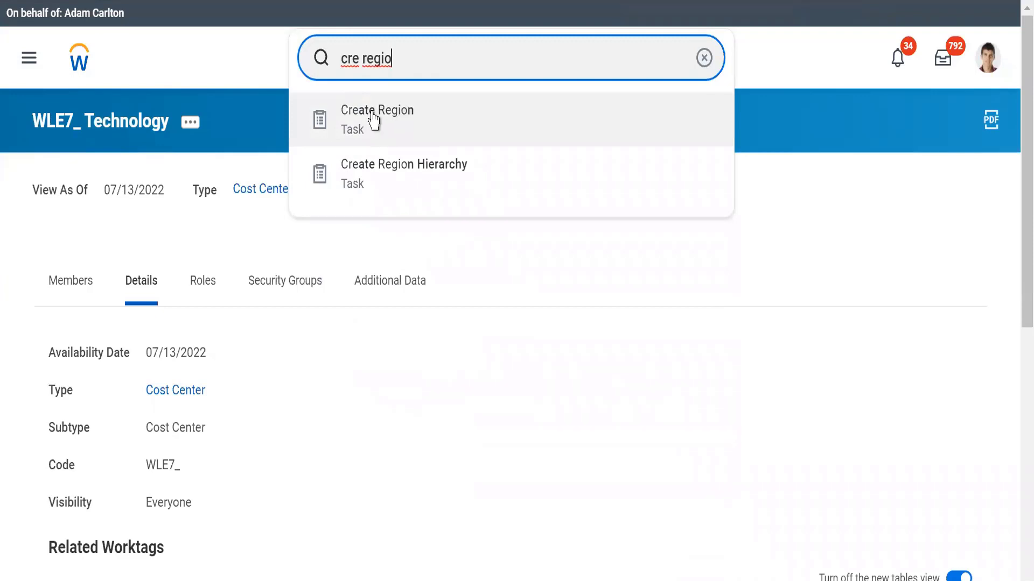
pyautogui.click(373, 119)
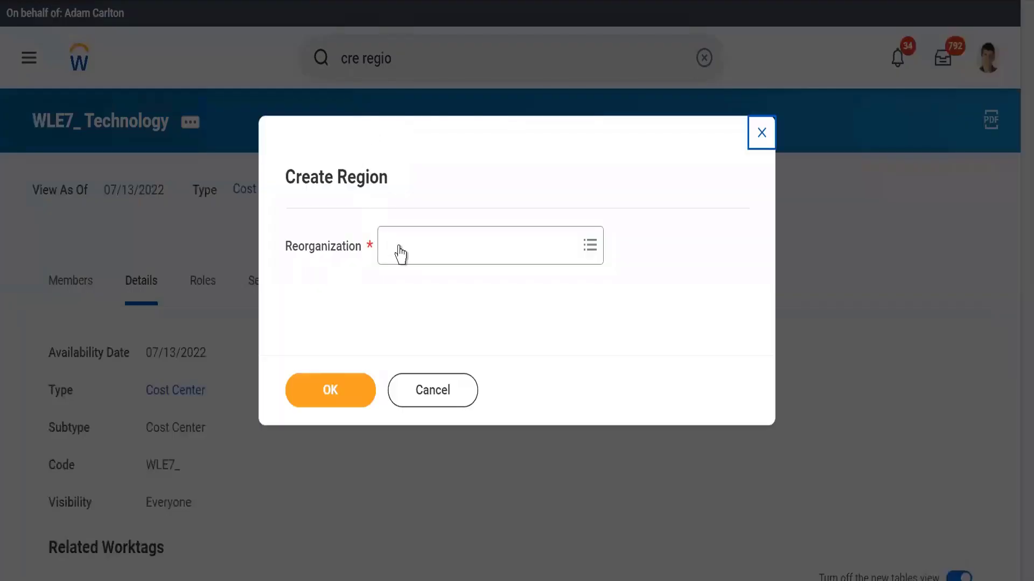
pyautogui.click(410, 248)
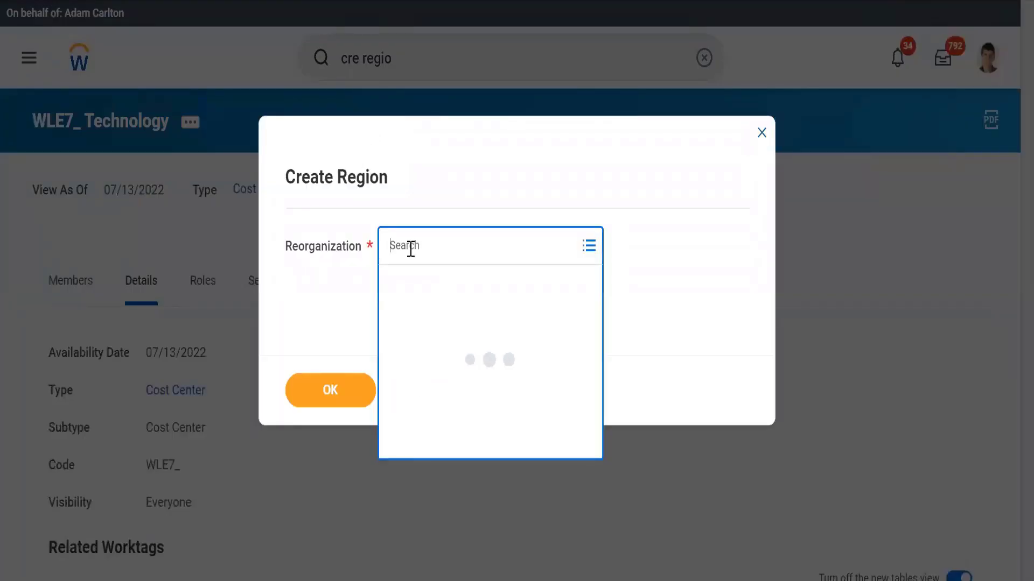
pyautogui.write('WLE7')
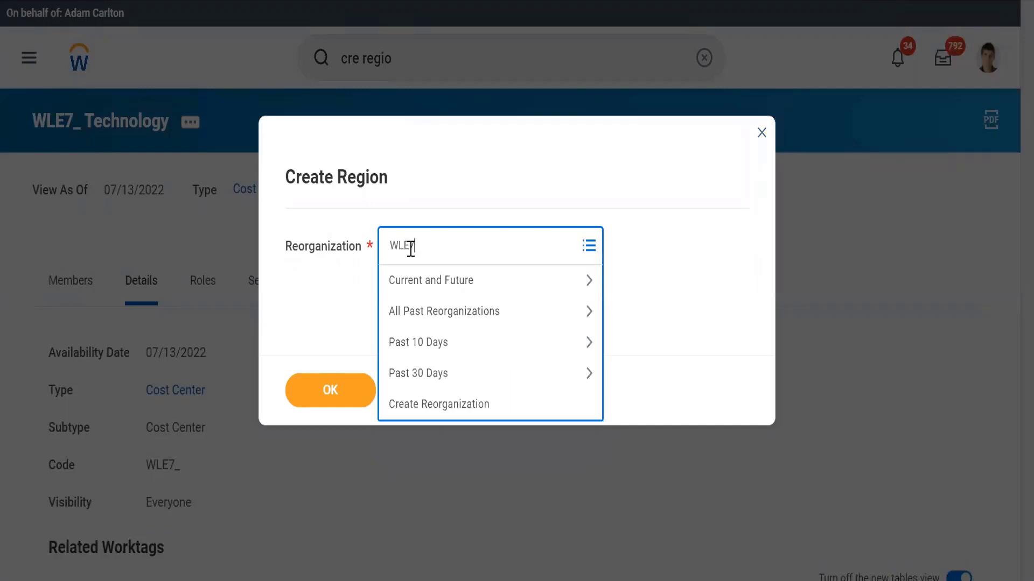
pyautogui.press('Return')
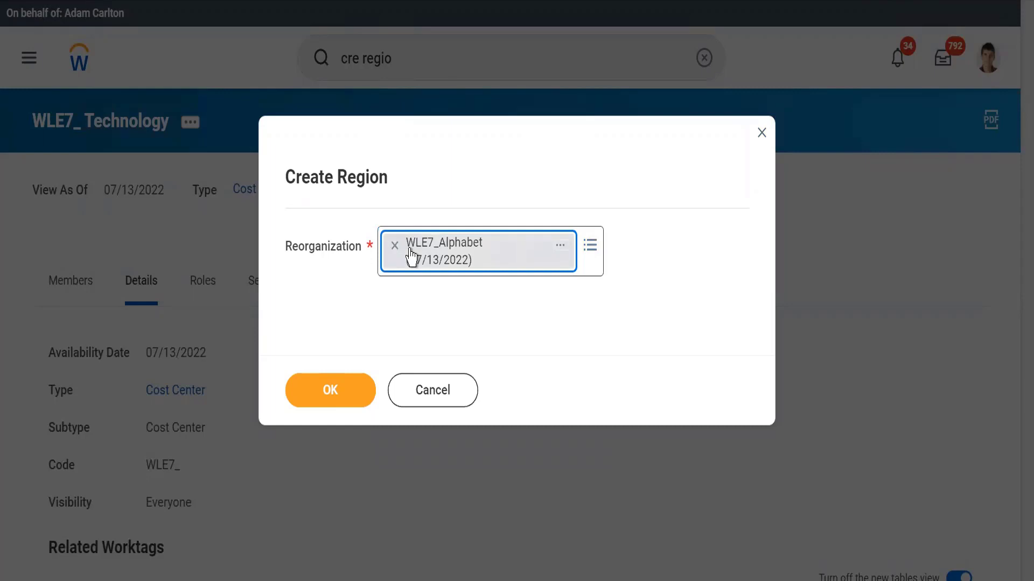
pyautogui.click(309, 392)
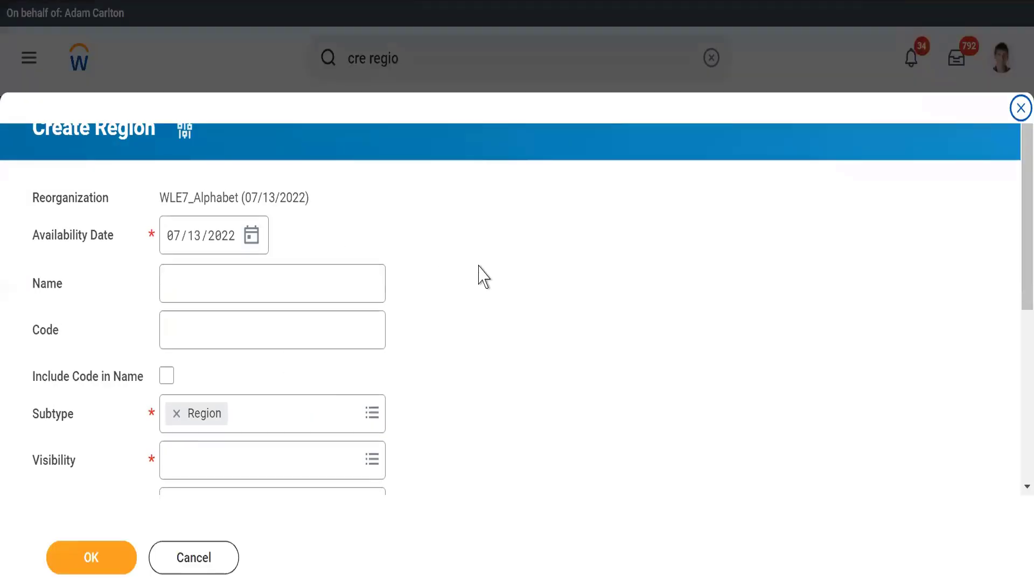
# - Name the region AMER, give it the code WLE7_ and include the code in the name
pyautogui.click(203, 283)
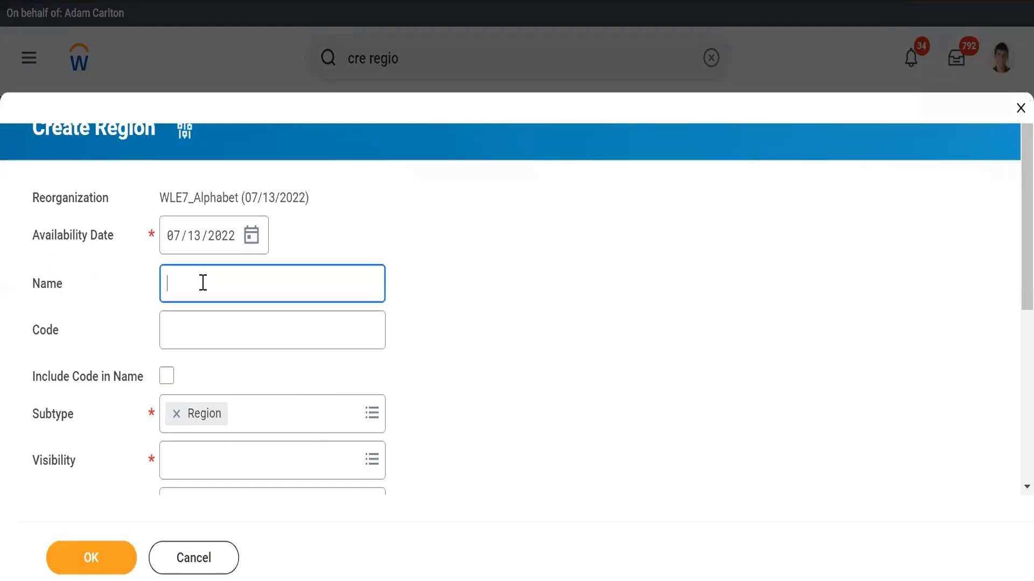
pyautogui.write('AMER')
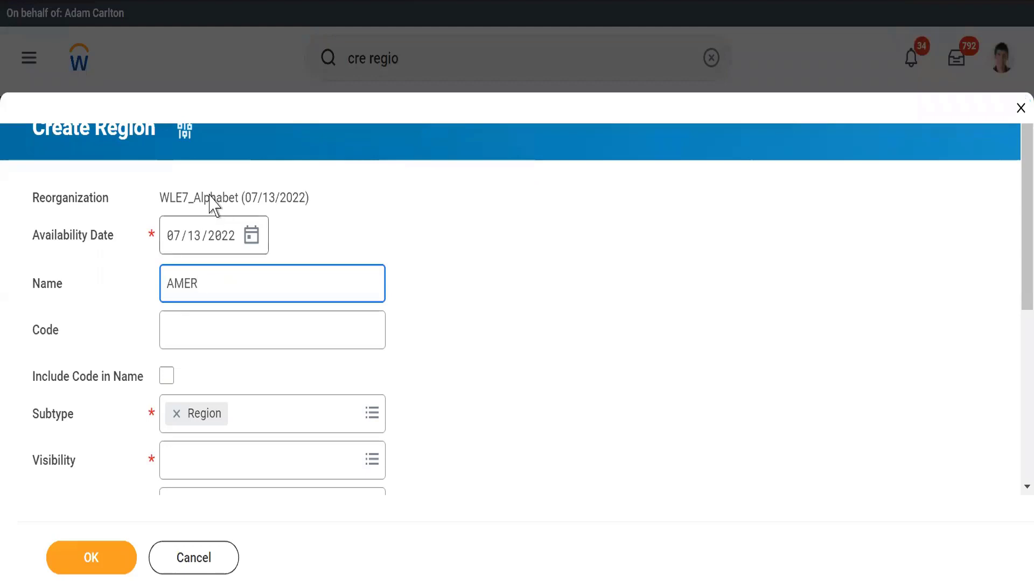
pyautogui.click(358, 232)
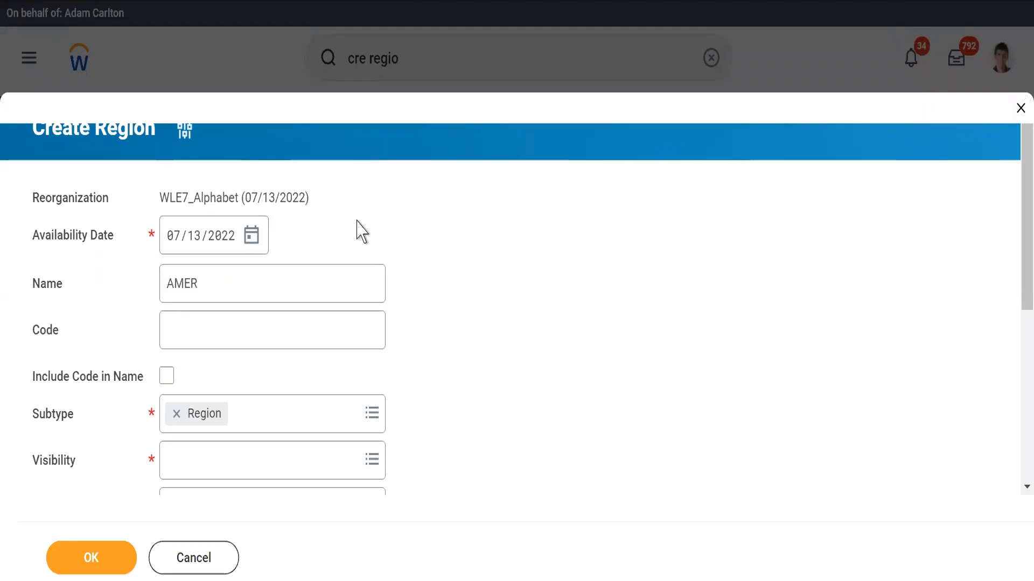
pyautogui.click(177, 337)
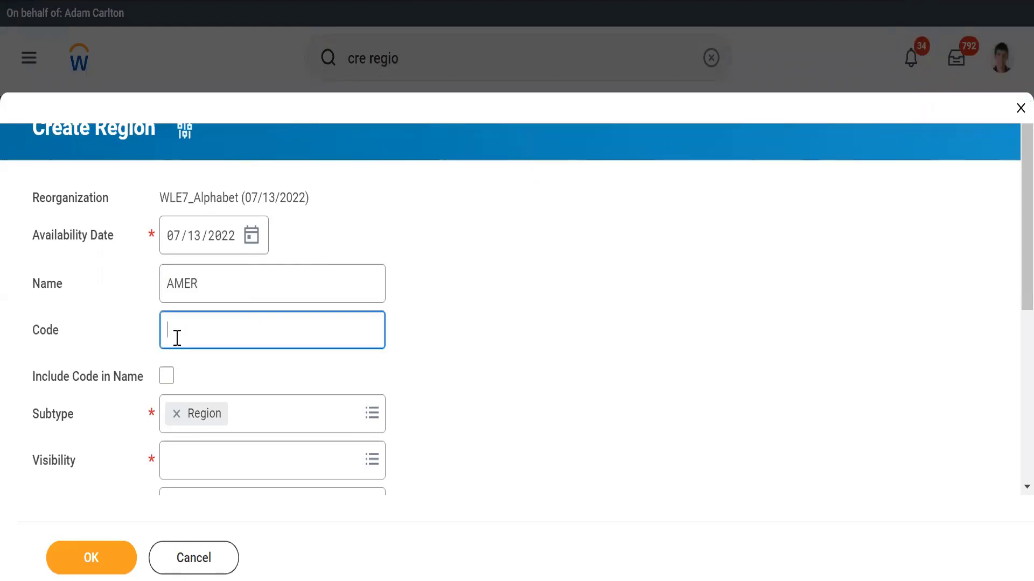
pyautogui.write('WLE7_')
pyautogui.press('Tab')
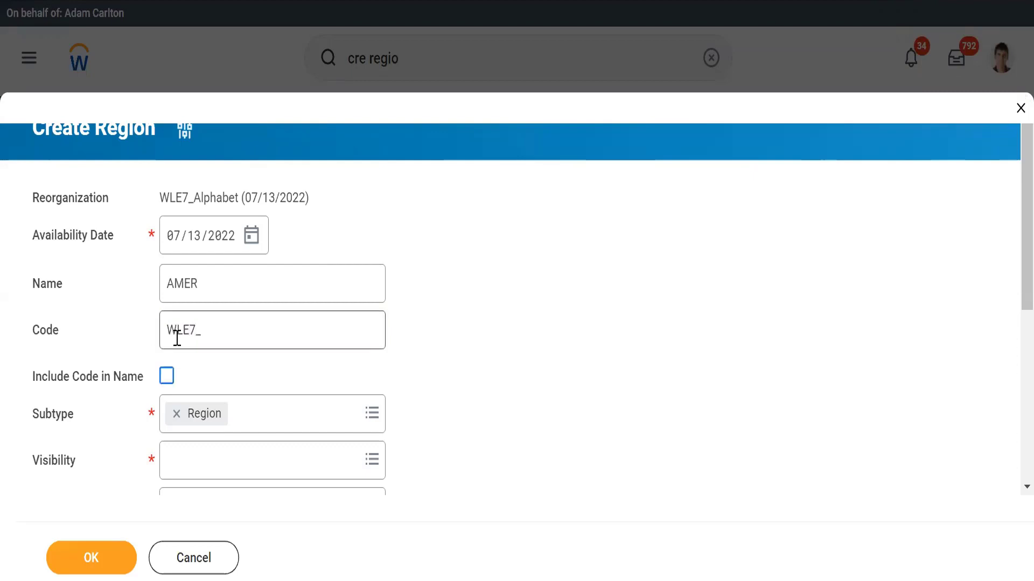
pyautogui.press('space')
# - Set the region's visibility to Everyone and try to submit it without a default Location worktag
pyautogui.scroll(-3, 339, 377)
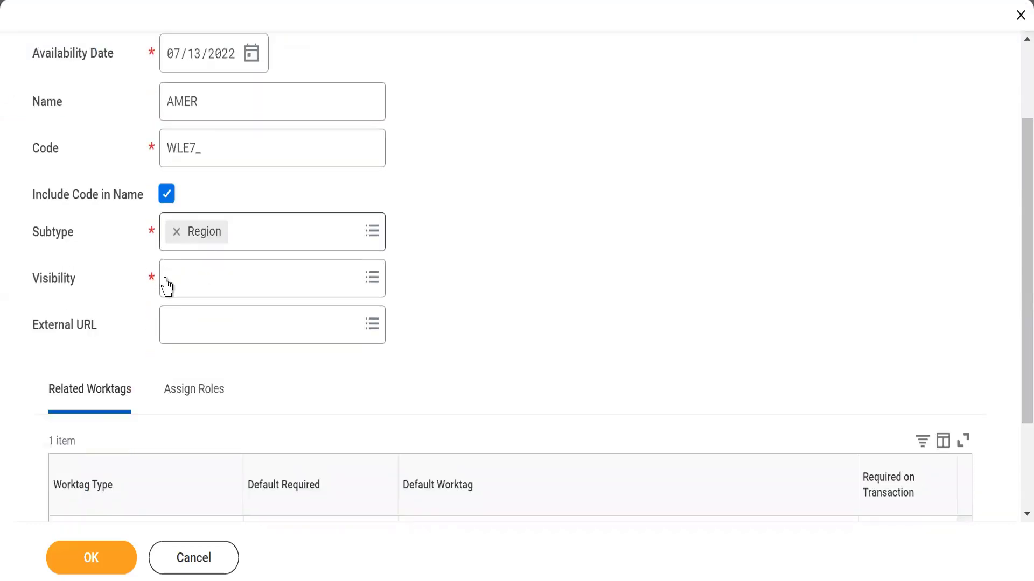
pyautogui.click(185, 287)
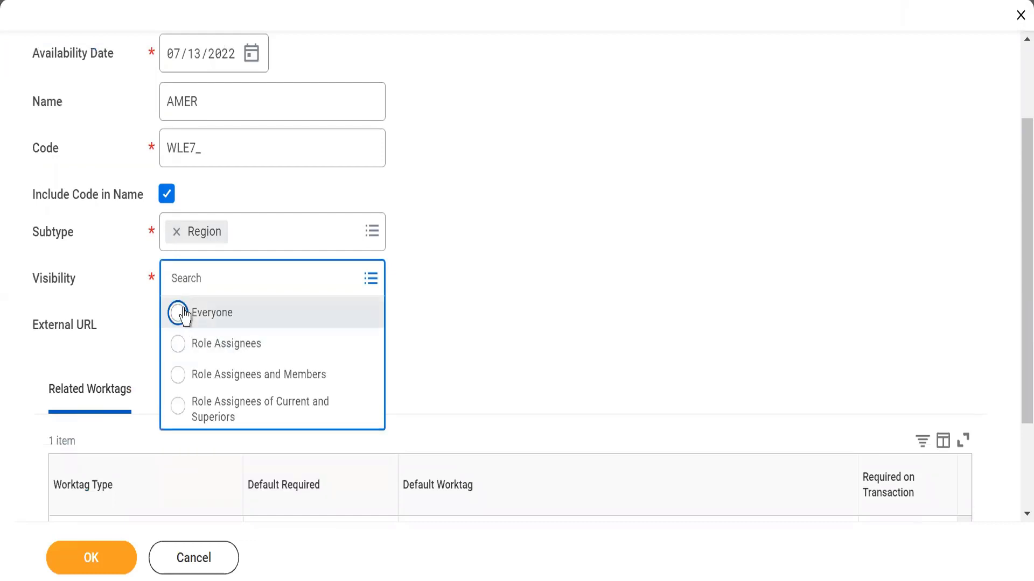
pyautogui.click(174, 311)
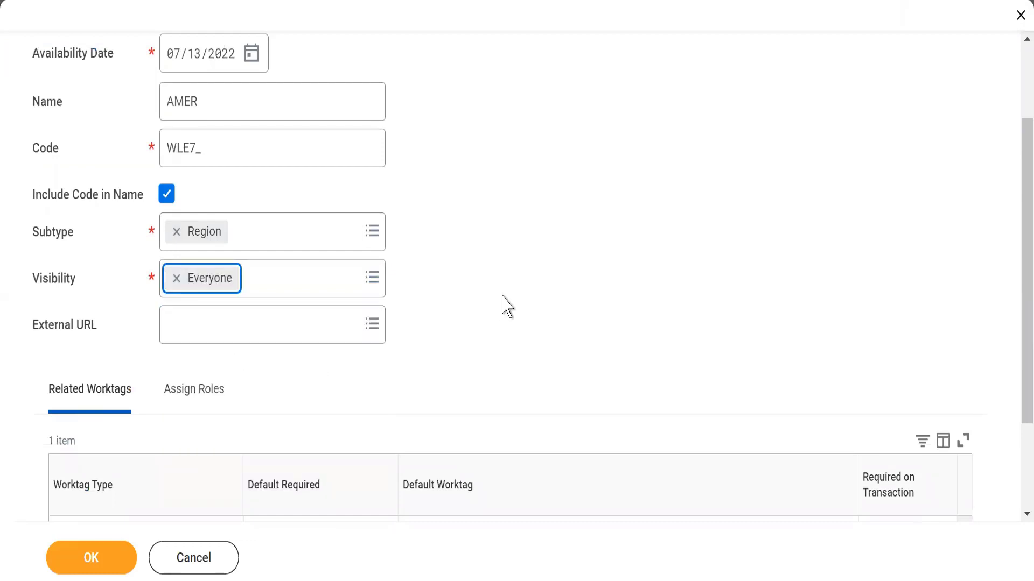
pyautogui.click(90, 558)
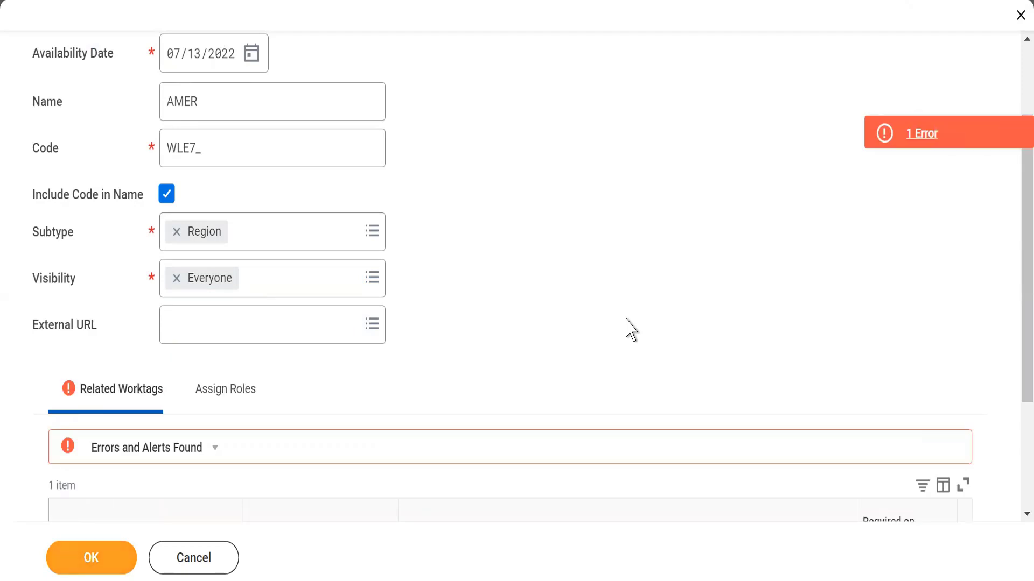
pyautogui.scroll(-3, 631, 330)
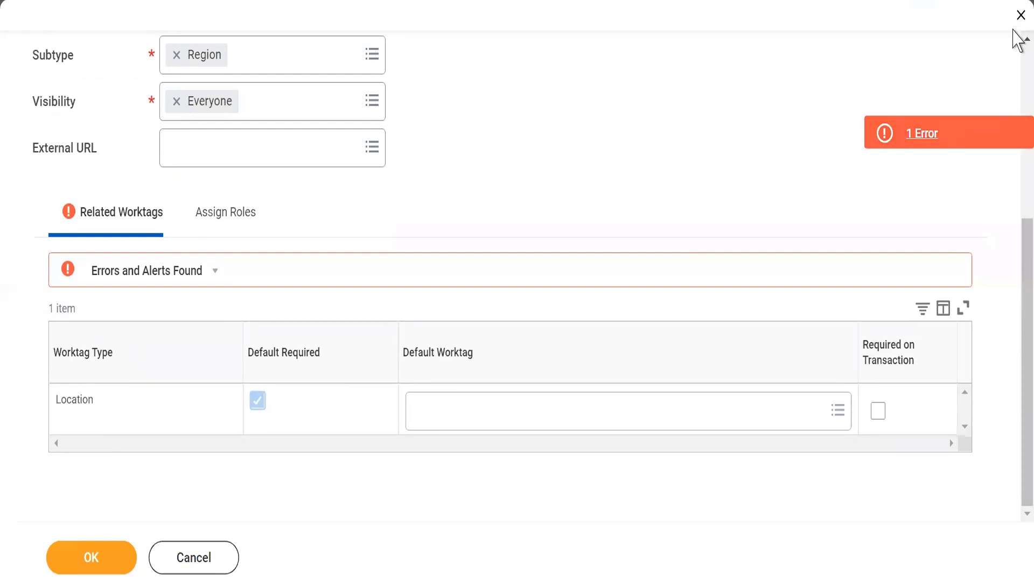
# - Change the region's name to APAC
pyautogui.scroll(6, 700, 215)
pyautogui.click(212, 224)
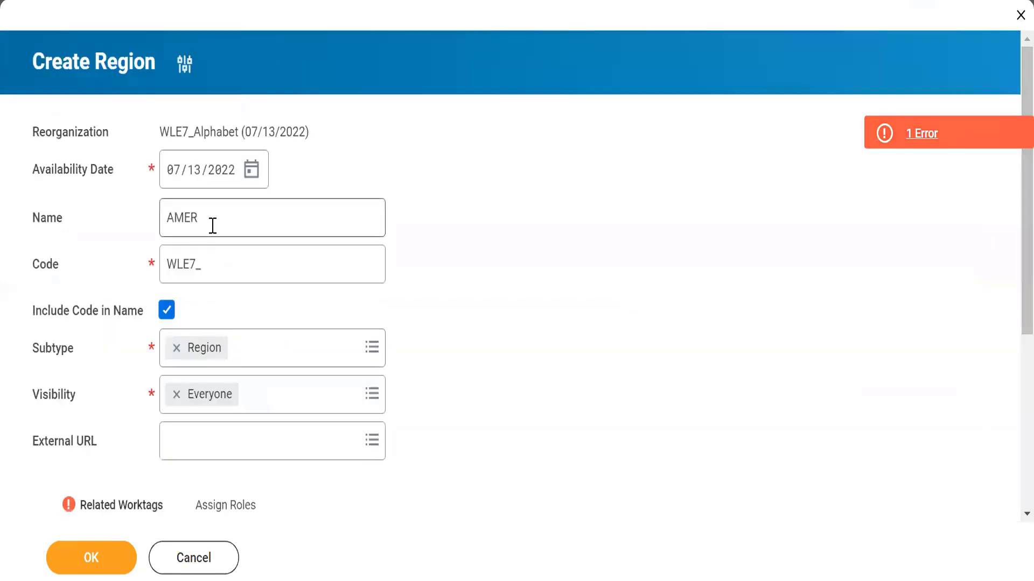
pyautogui.doubleClick(212, 226)
pyautogui.write('APAC')
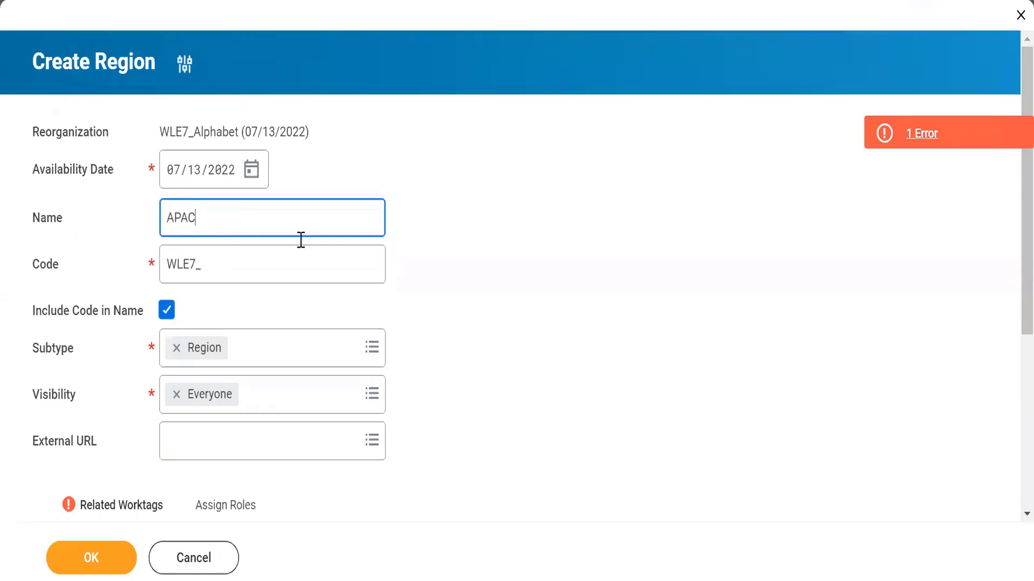
pyautogui.click(491, 286)
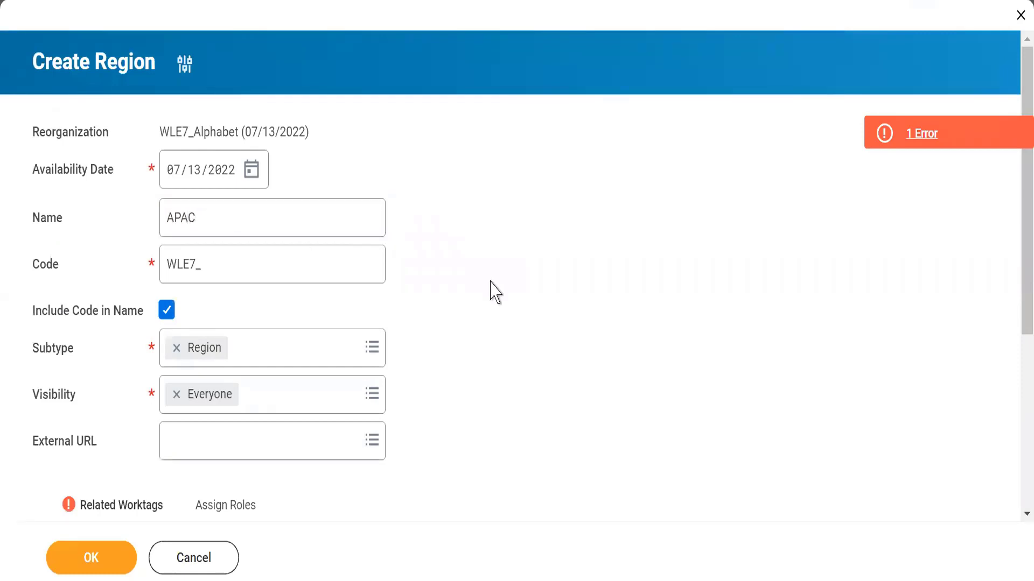
# - Set the default worktag for Location to WLE7_Mumbai in the related worktags
pyautogui.scroll(-5, 1012, 189)
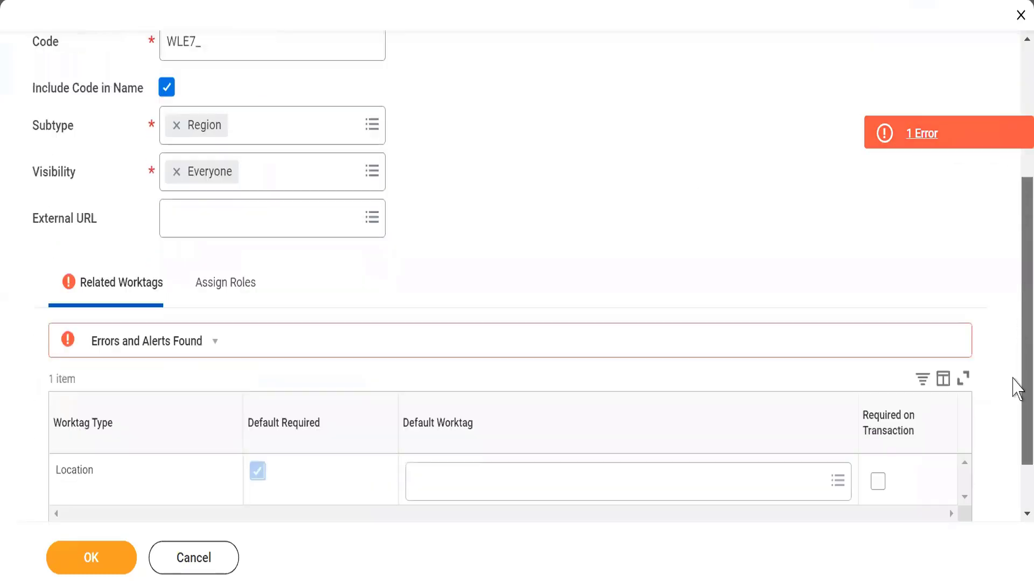
pyautogui.click(468, 418)
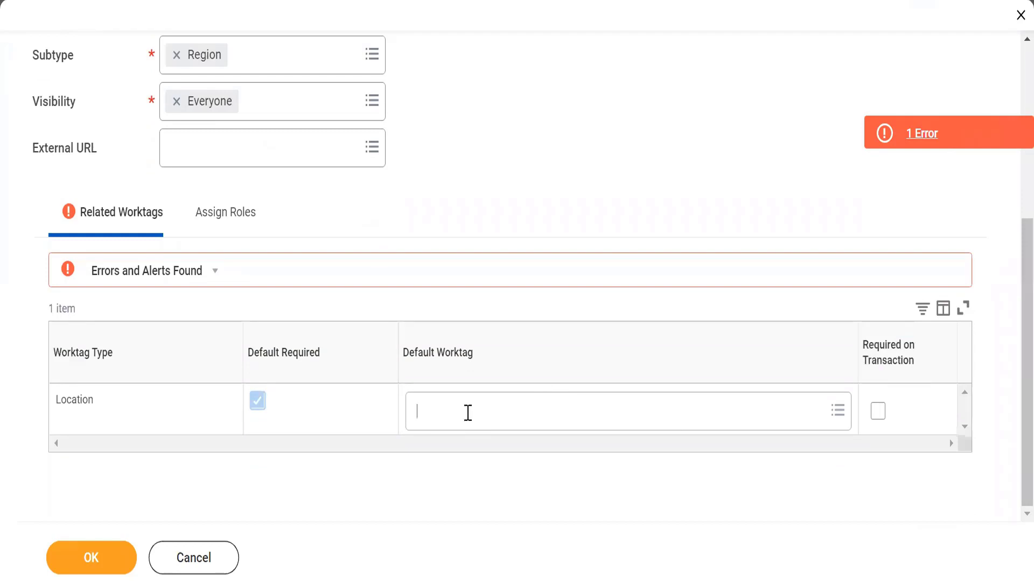
pyautogui.write('WL')
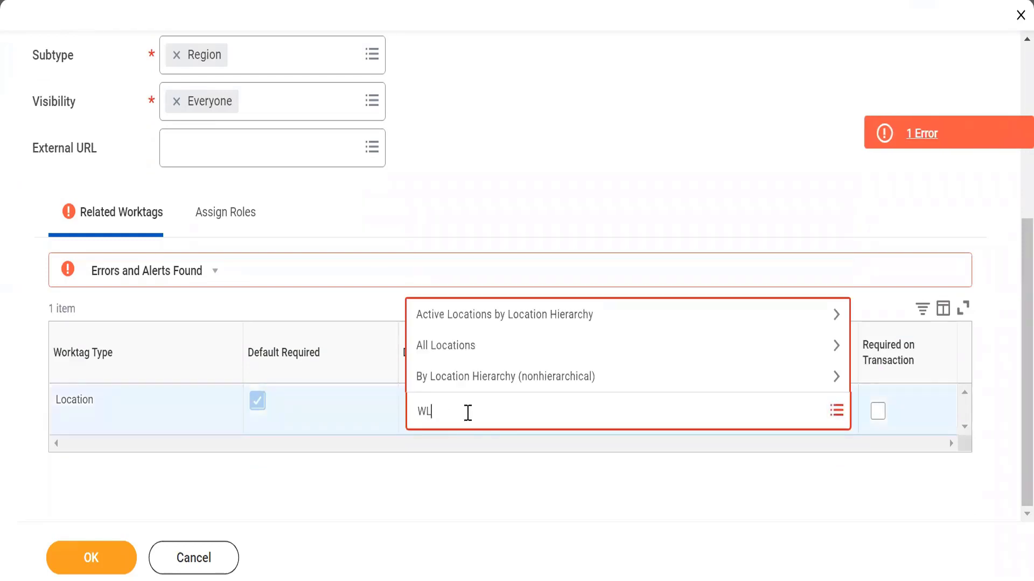
pyautogui.write('E7_')
pyautogui.press('Return')
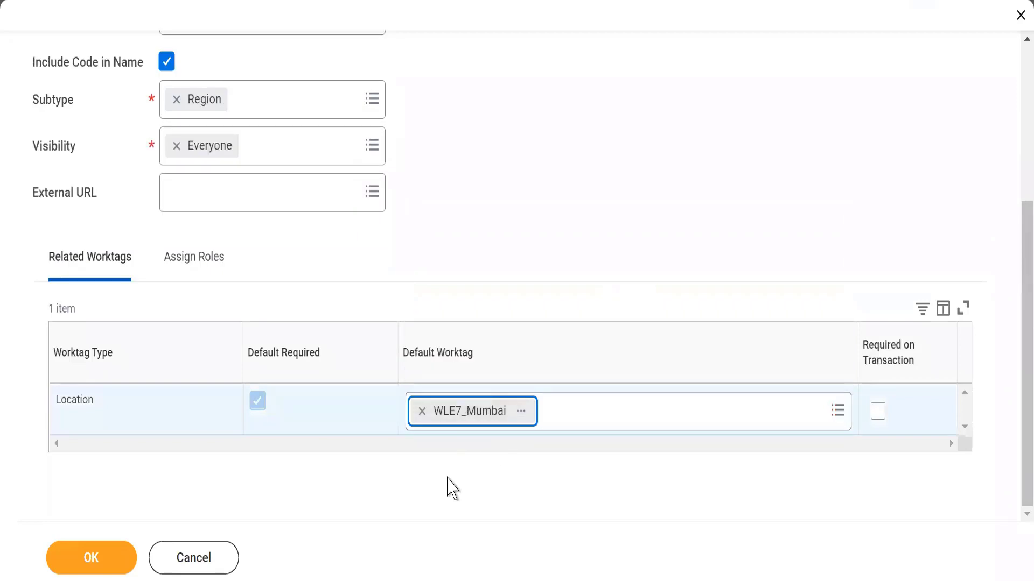
# - Submit the new APAC region and review its details and related worktags
pyautogui.click(81, 565)
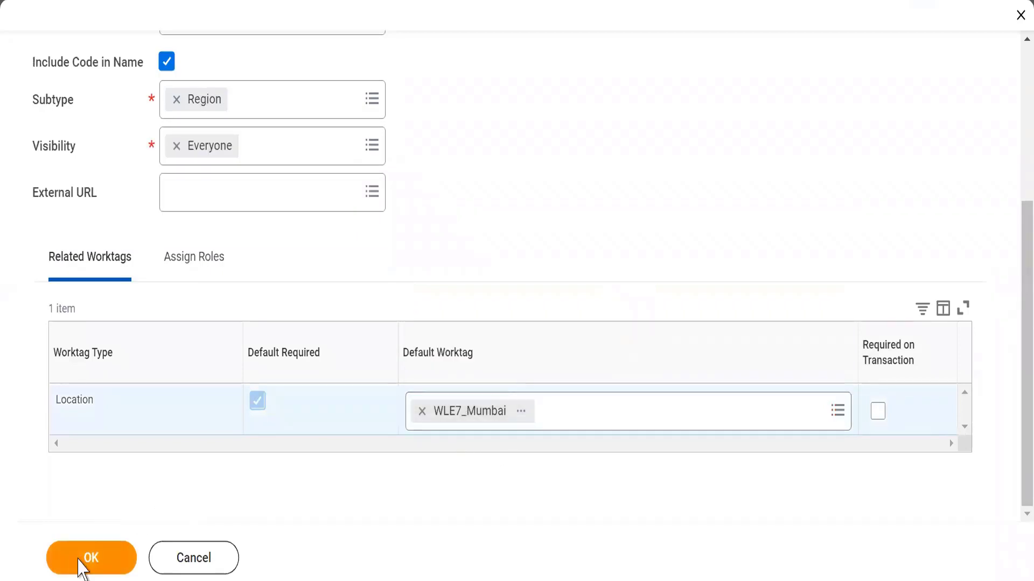
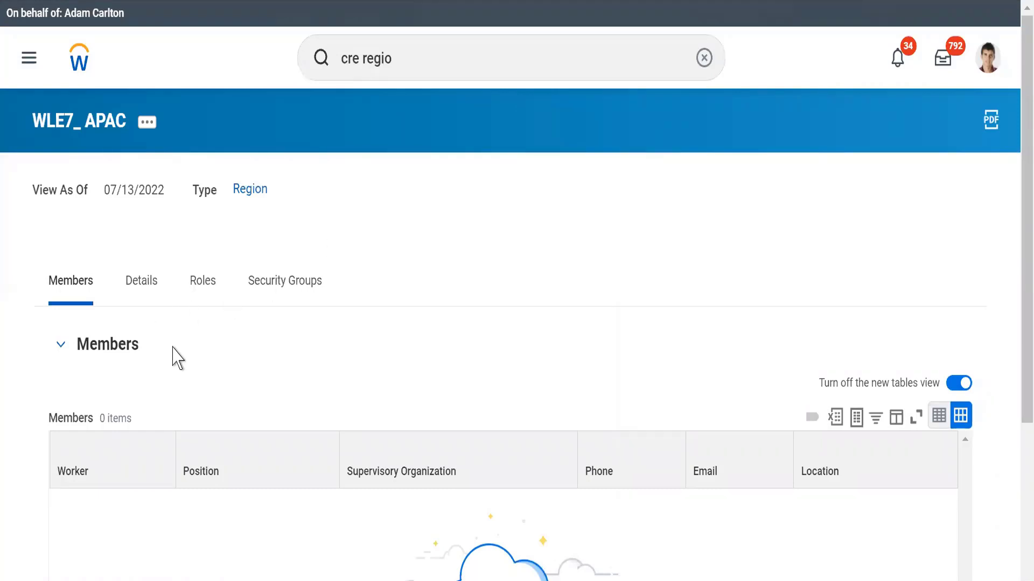
pyautogui.click(141, 295)
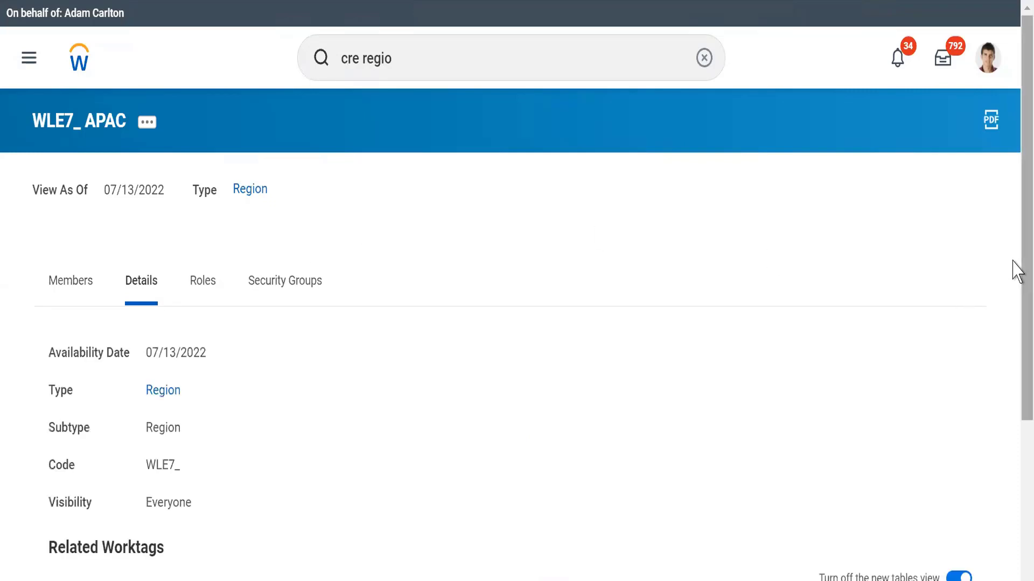
pyautogui.scroll(-2, 1013, 413)
pyautogui.scroll(-2, 1013, 414)
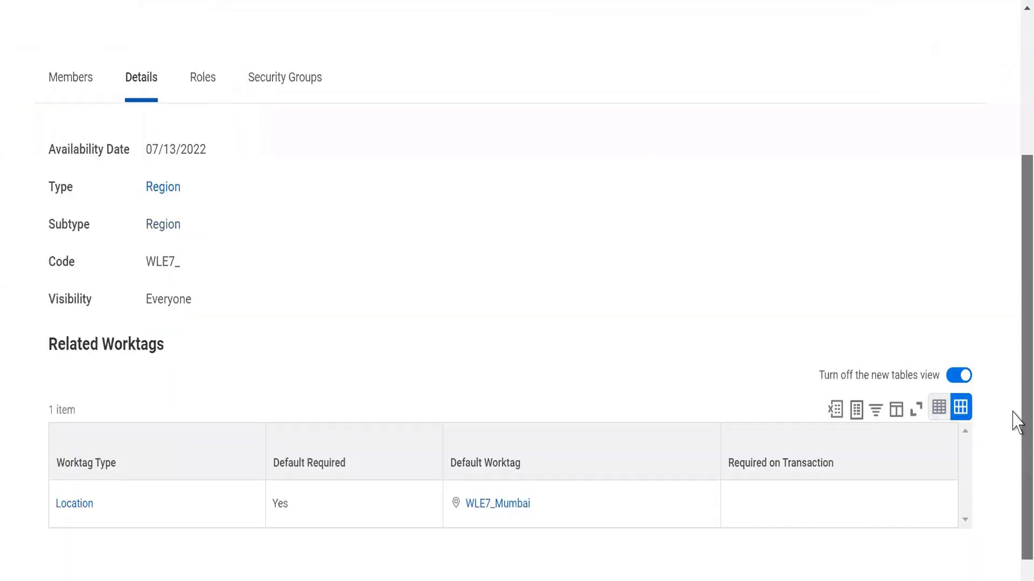
pyautogui.scroll(4, 1015, 423)
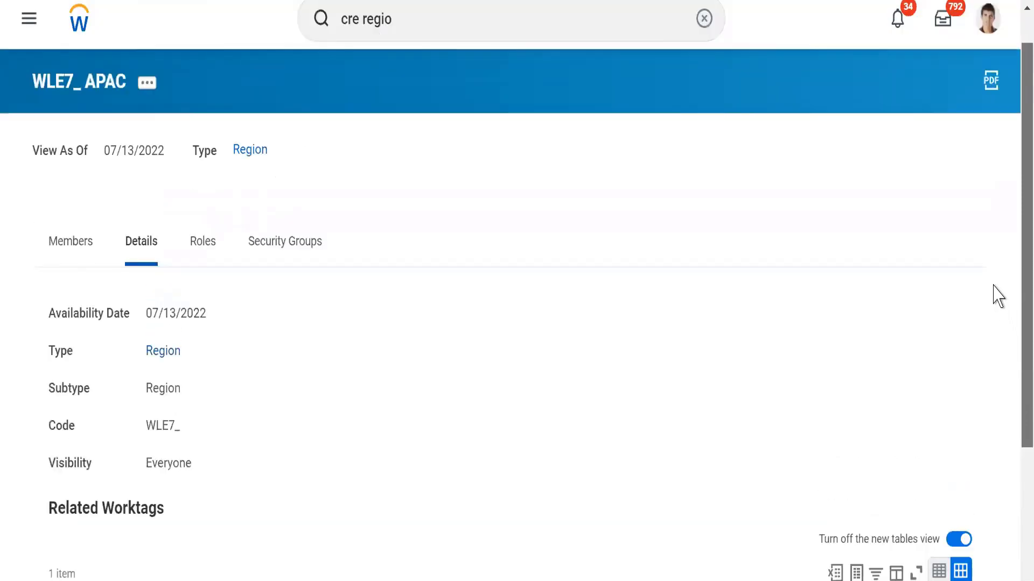
pyautogui.scroll(1, 1013, 291)
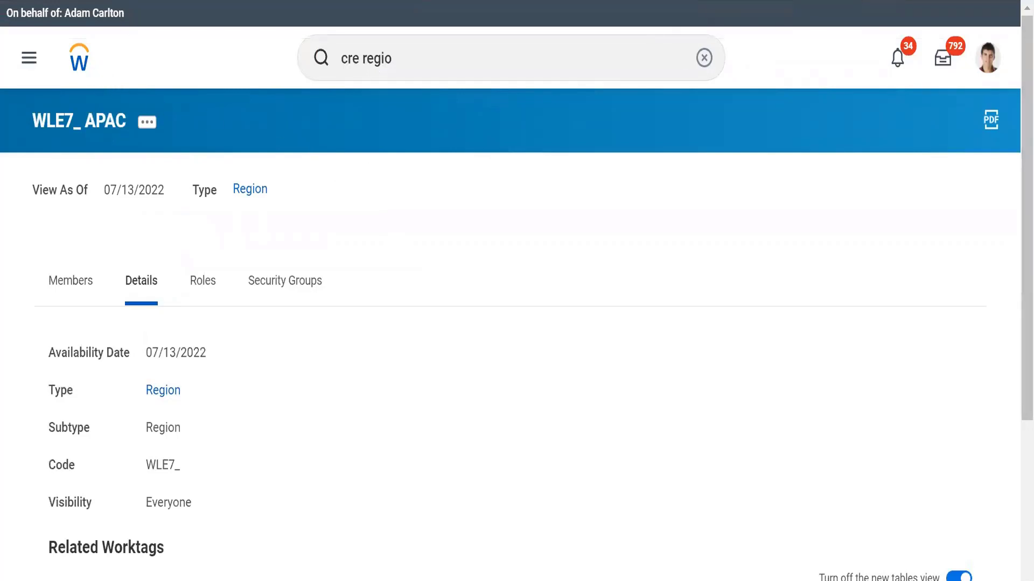
# - Switch to the text notes and set the name in the create reorganization task line to WLE7_Alphabet
pyautogui.hotkey('alt', 'Tab')
pyautogui.click(201, 171)
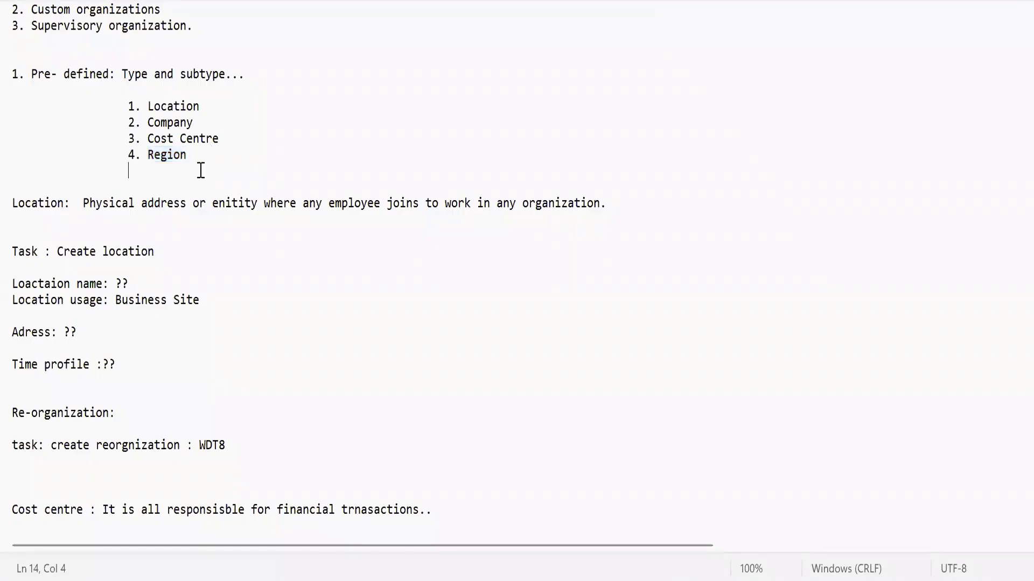
pyautogui.moveTo(118, 103); pyautogui.dragTo(257, 167)
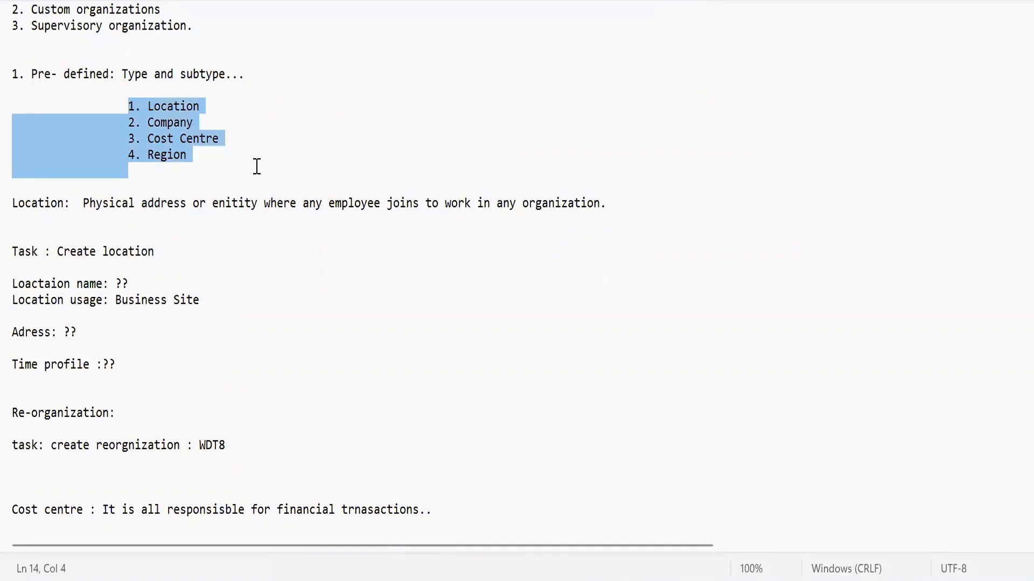
pyautogui.doubleClick(209, 446)
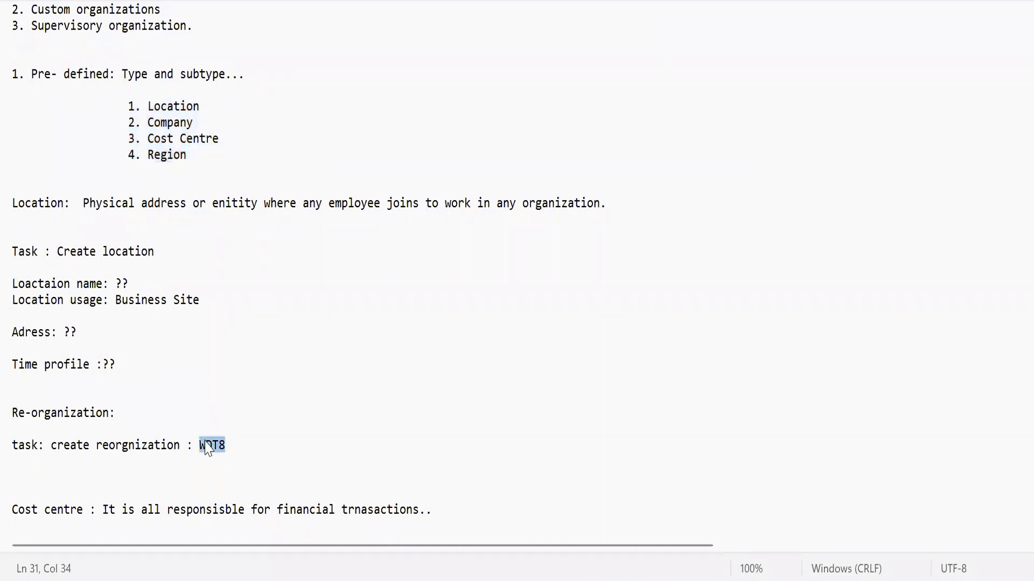
pyautogui.write('WLE7_A')
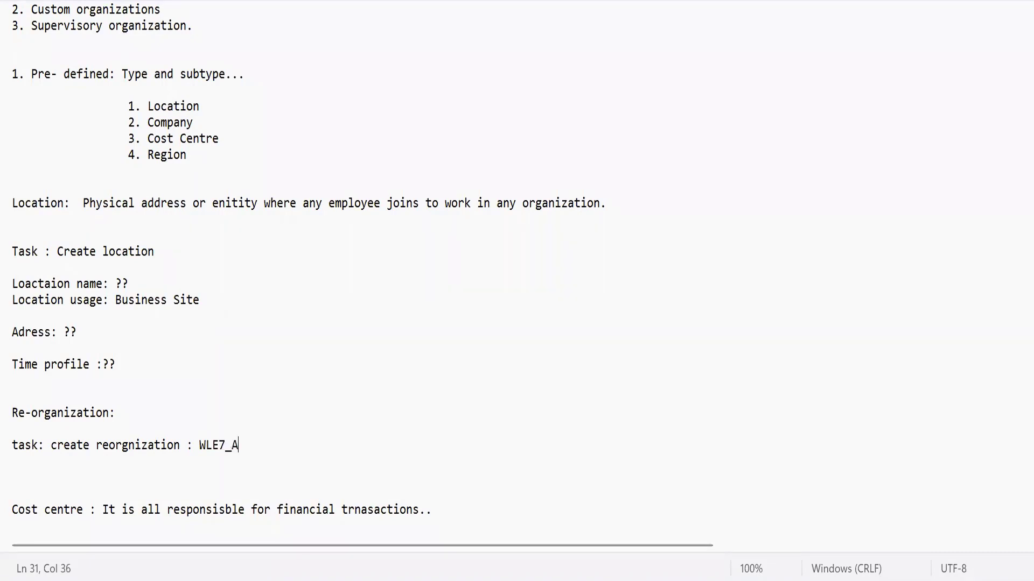
pyautogui.write('lphabe')
# - Review the Technology cost centre and its groups Core Tech, Data Sciences and ERP further down in the notes
pyautogui.click(342, 457)
pyautogui.press('Down')
pyautogui.press('Down')
pyautogui.press('Down')
pyautogui.press('Down')
pyautogui.press('Down')
pyautogui.press('Down')
pyautogui.press('Down')
pyautogui.press('Down')
pyautogui.press('Down')
pyautogui.press('Down')
pyautogui.press('Down')
pyautogui.press('Down')
pyautogui.press('Down')
pyautogui.press('Down')
pyautogui.press('Down')
pyautogui.press('Down')
pyautogui.press('Down')
pyautogui.press('Down')
pyautogui.press('Down')
pyautogui.press('Down')
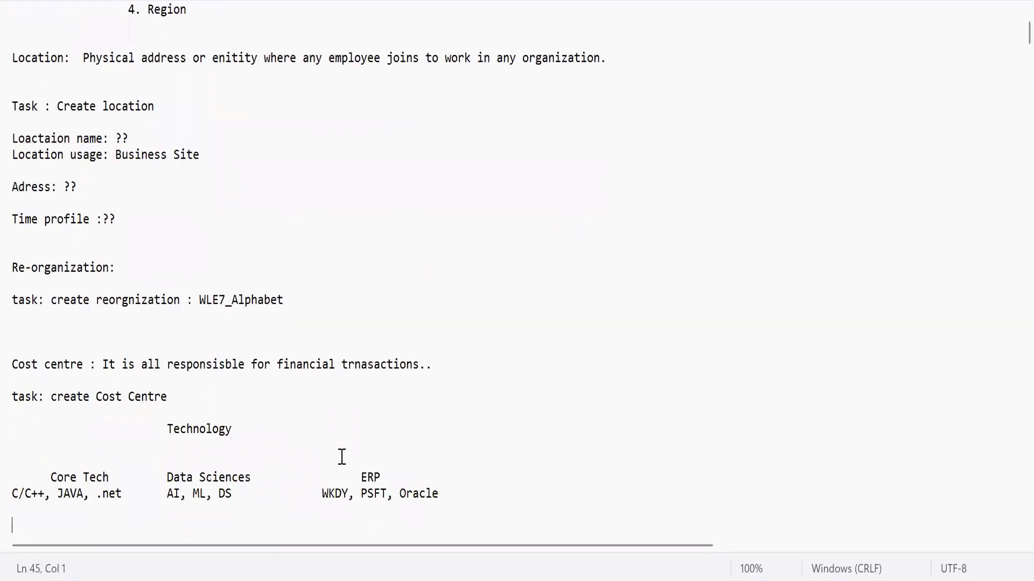
pyautogui.write('Company Hierarchy task: Create Company hierarchy')
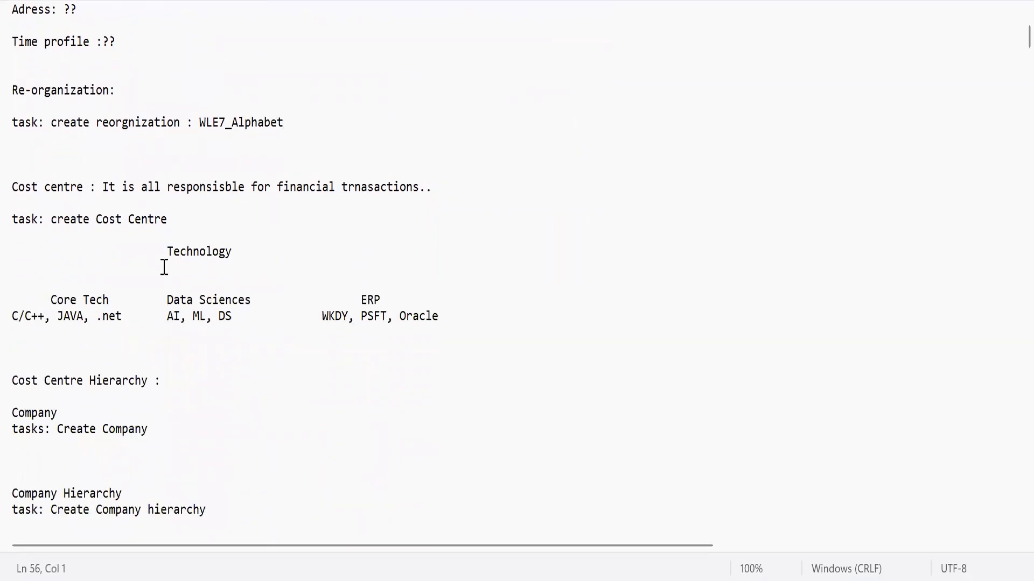
pyautogui.doubleClick(152, 253)
pyautogui.doubleClick(291, 251)
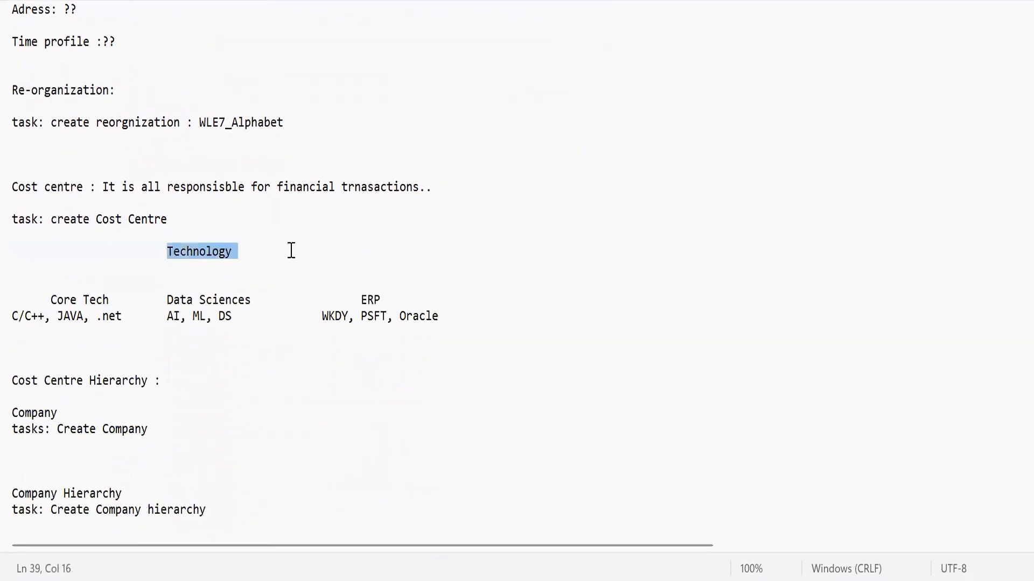
pyautogui.doubleClick(198, 252)
pyautogui.moveTo(48, 297); pyautogui.dragTo(258, 302)
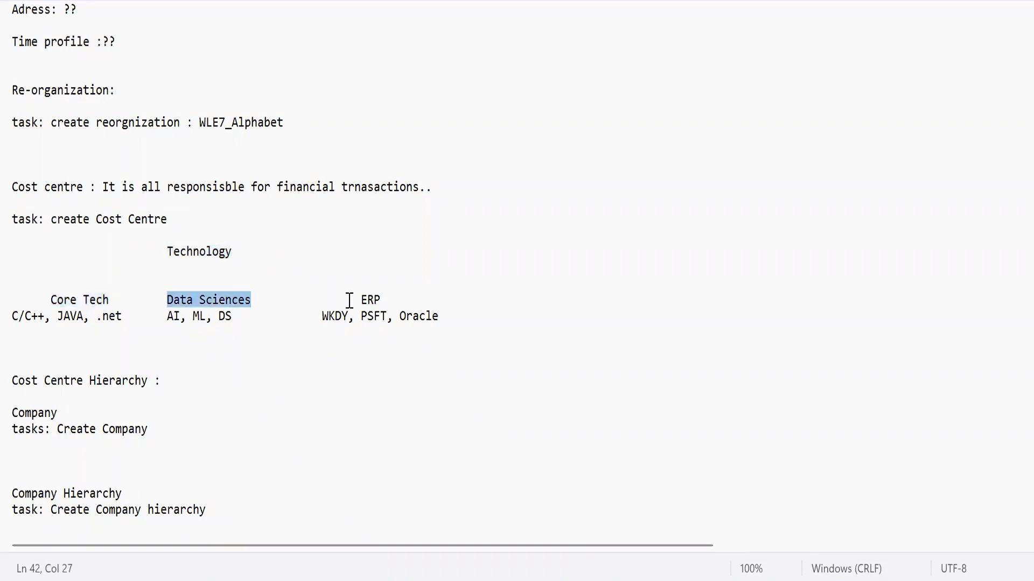
pyautogui.moveTo(368, 300); pyautogui.dragTo(419, 300)
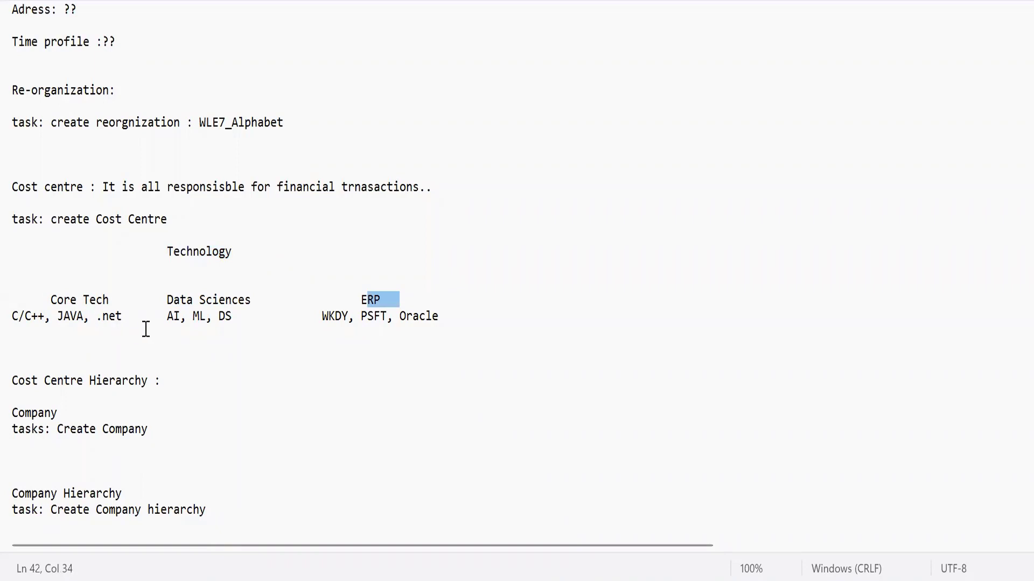
# - Examine the technologies listed under each group and the whole Technology cost centre structure in the notes
pyautogui.moveTo(27, 316); pyautogui.dragTo(47, 314)
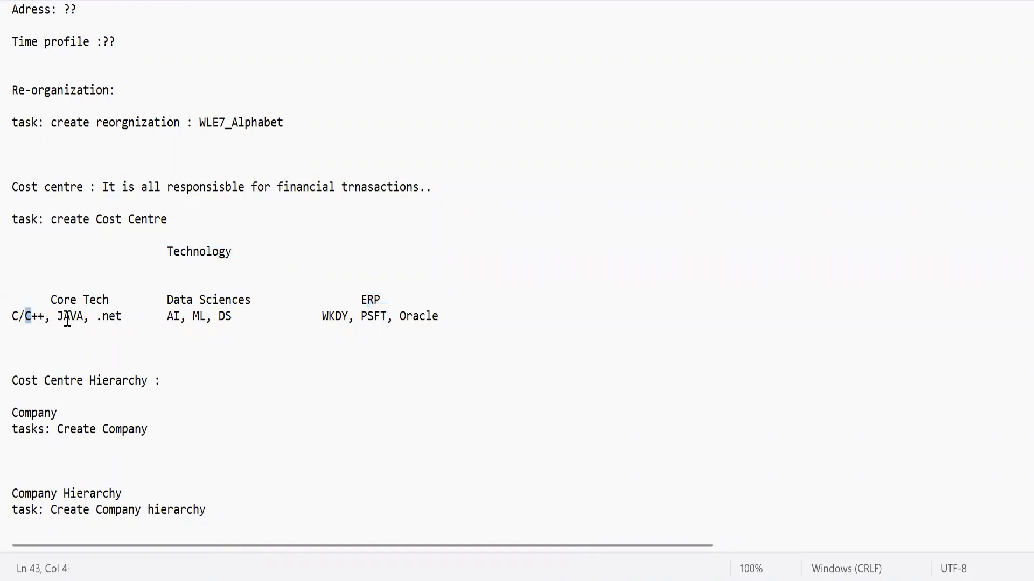
pyautogui.doubleClick(67, 317)
pyautogui.doubleClick(114, 316)
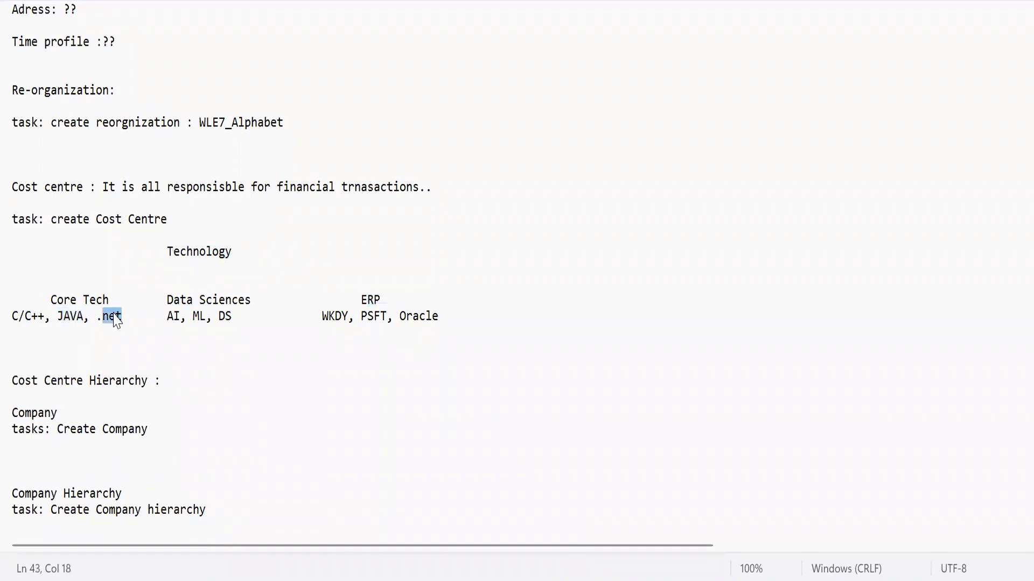
pyautogui.click(187, 301)
pyautogui.doubleClick(170, 318)
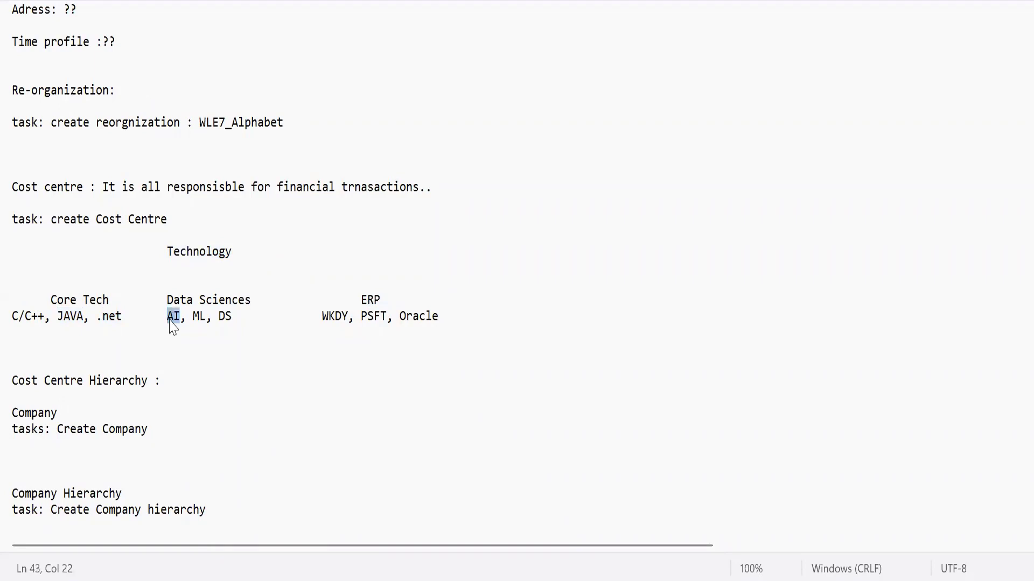
pyautogui.doubleClick(197, 318)
pyautogui.doubleClick(221, 318)
pyautogui.click(366, 300)
pyautogui.doubleClick(367, 300)
pyautogui.doubleClick(330, 318)
pyautogui.doubleClick(384, 317)
pyautogui.doubleClick(407, 316)
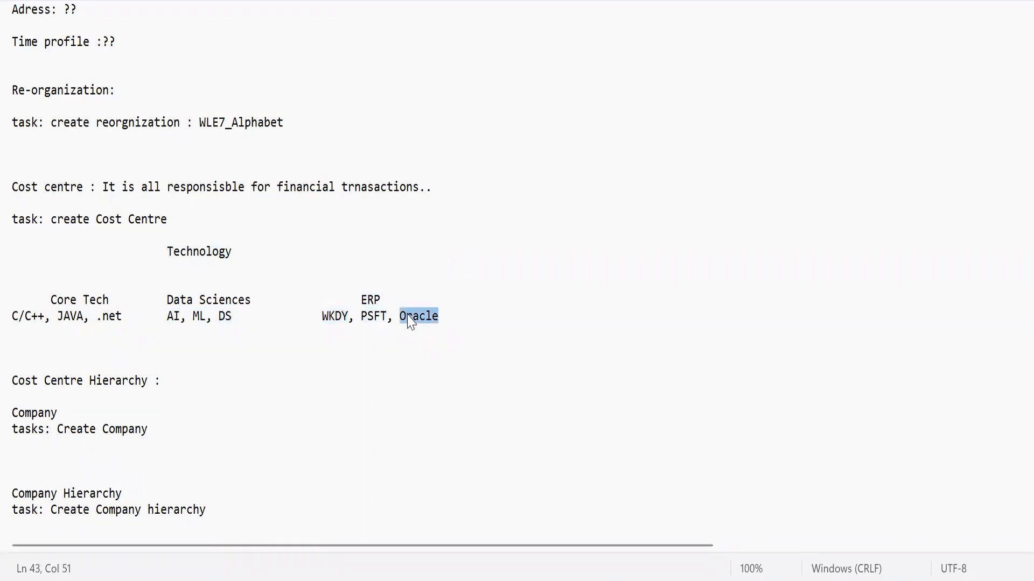
pyautogui.click(420, 338)
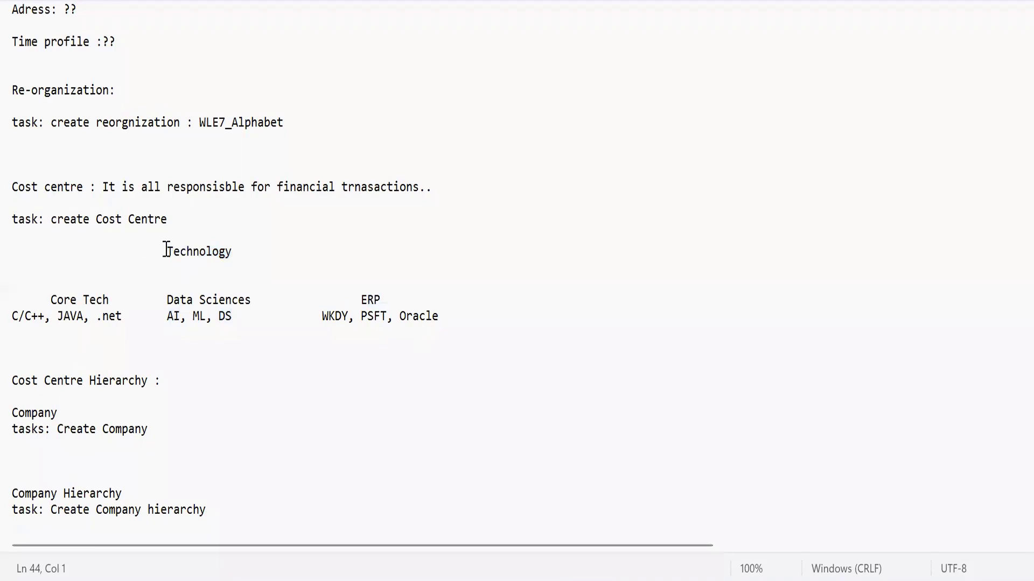
pyautogui.moveTo(167, 251); pyautogui.dragTo(449, 316)
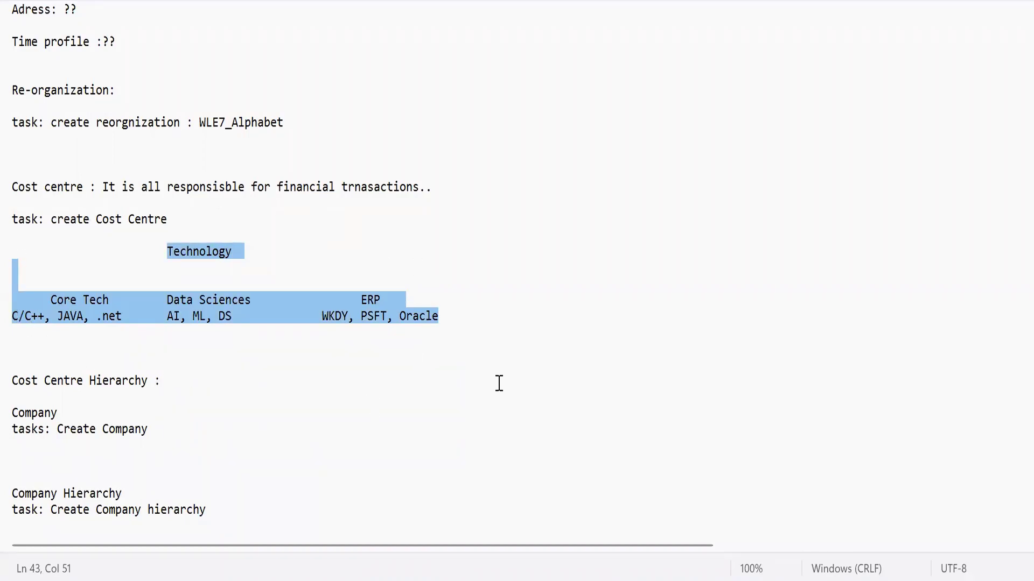
# - Switch back to Workday, search for WLE7_ and open the cost center WLE7_ Technology
pyautogui.click(674, 580)
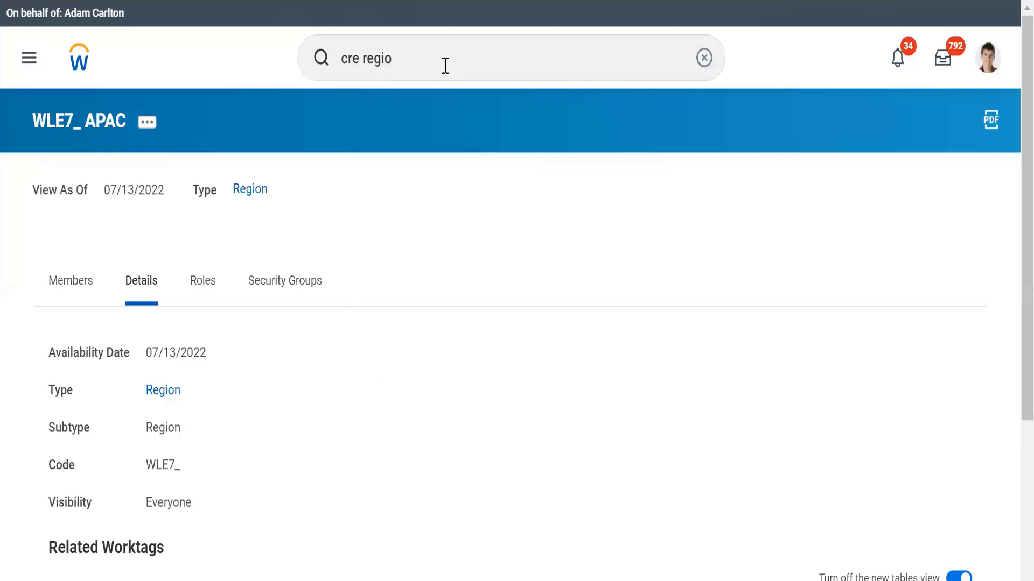
pyautogui.click(445, 66)
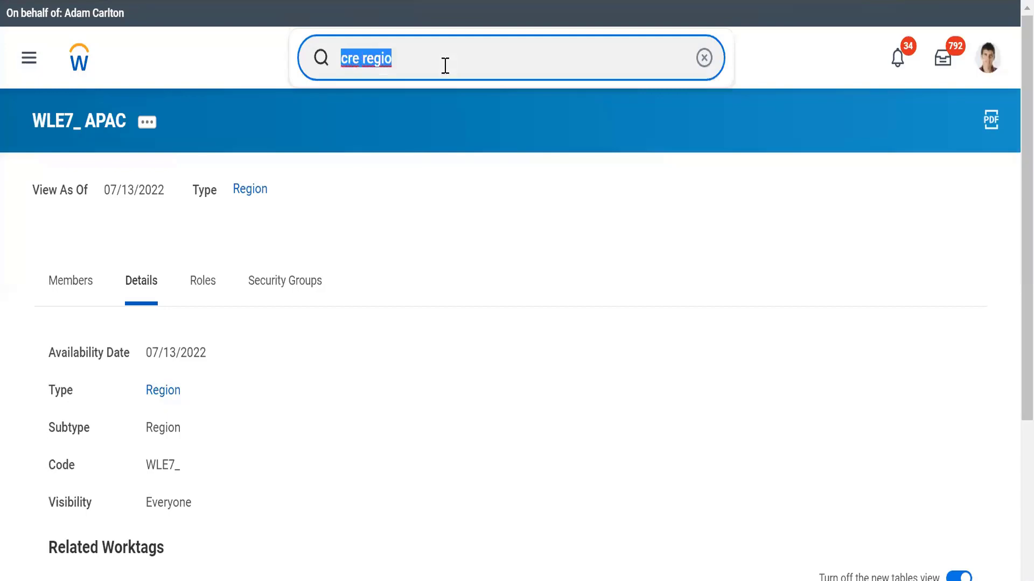
pyautogui.write('WDL')
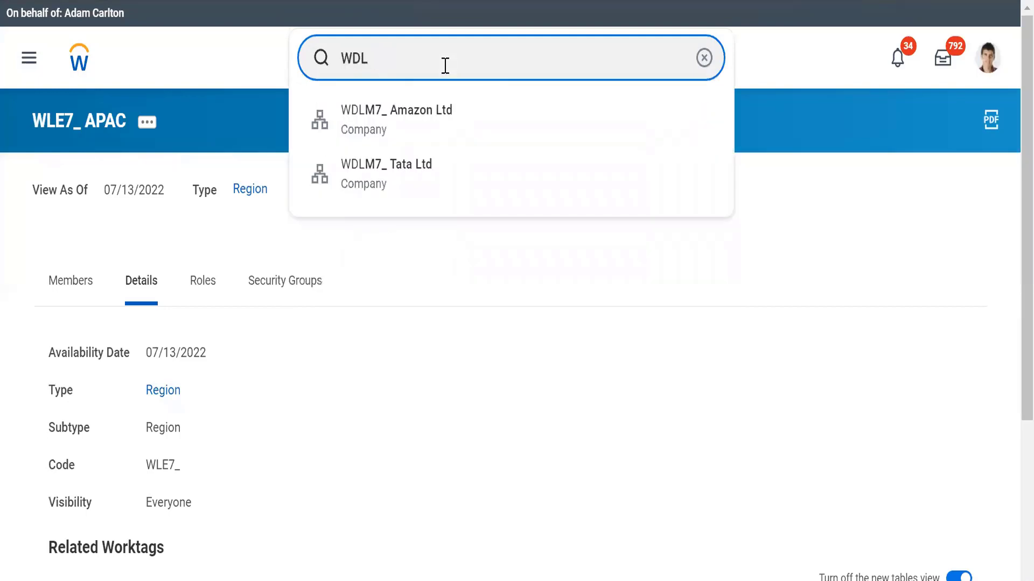
pyautogui.write('E7_')
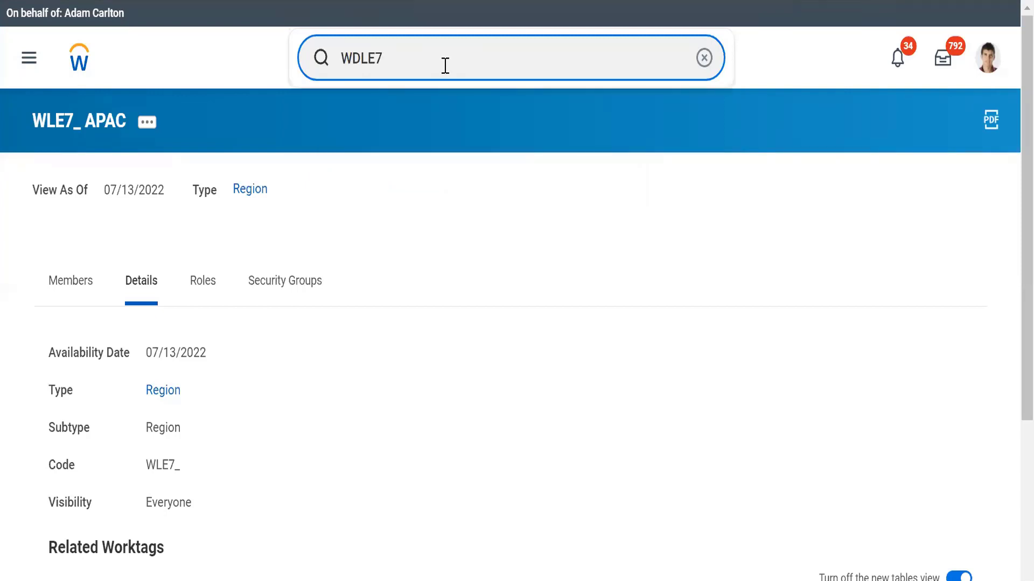
pyautogui.press('BackSpace')
pyautogui.press('BackSpace')
pyautogui.press('BackSpace')
pyautogui.press('BackSpace')
pyautogui.write('LE7')
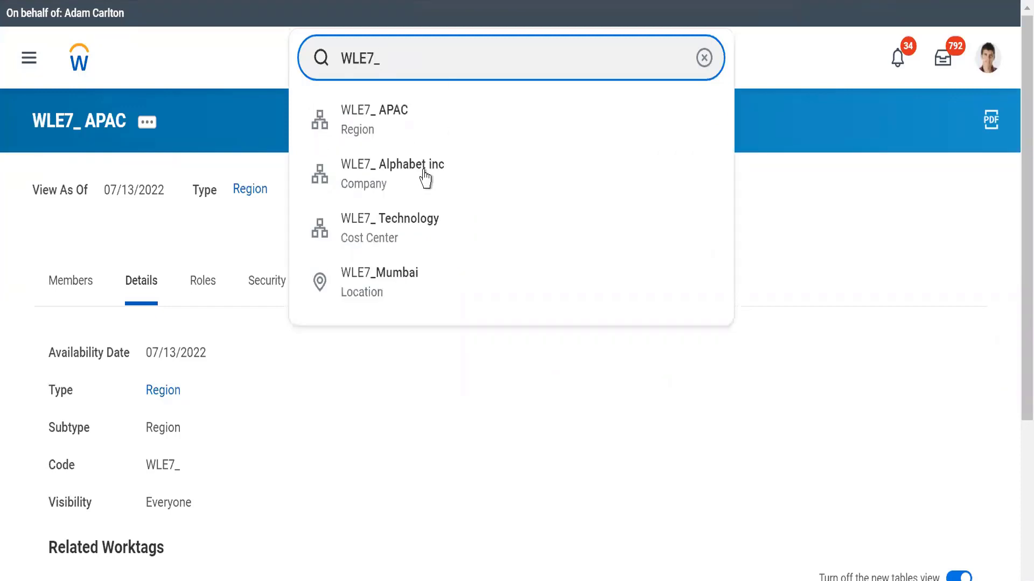
pyautogui.click(375, 229)
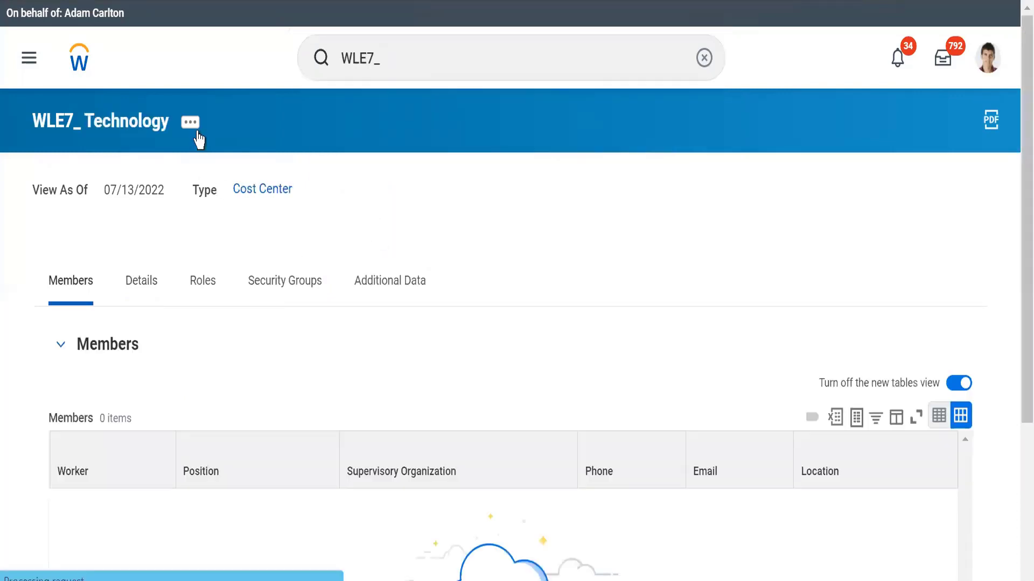
# - Look through the related actions of the WLE7_ Technology cost center down to the Reorganization entry
pyautogui.click(191, 125)
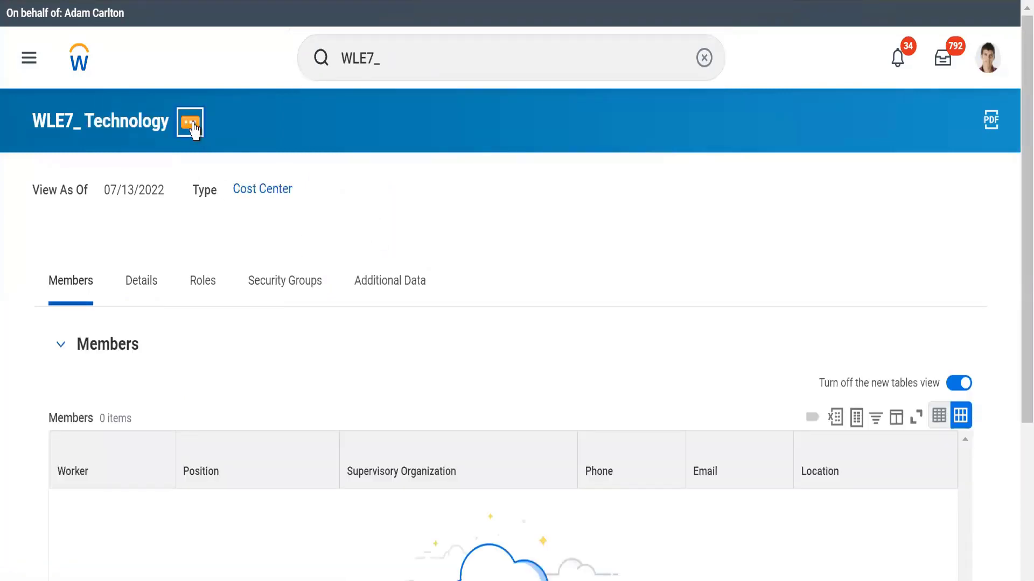
pyautogui.moveTo(635, 267); pyautogui.dragTo(637, 417)
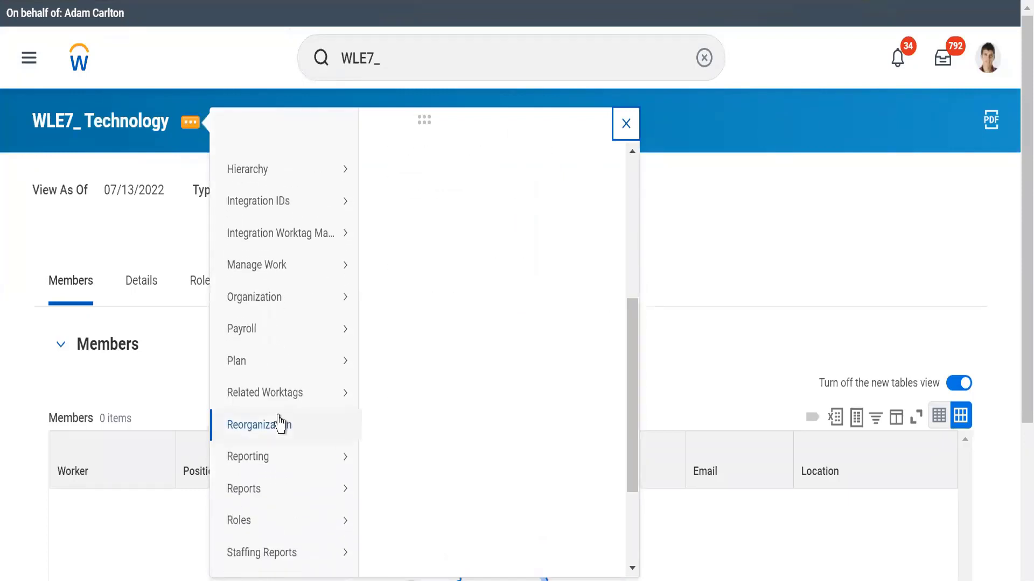
pyautogui.moveTo(282, 424)
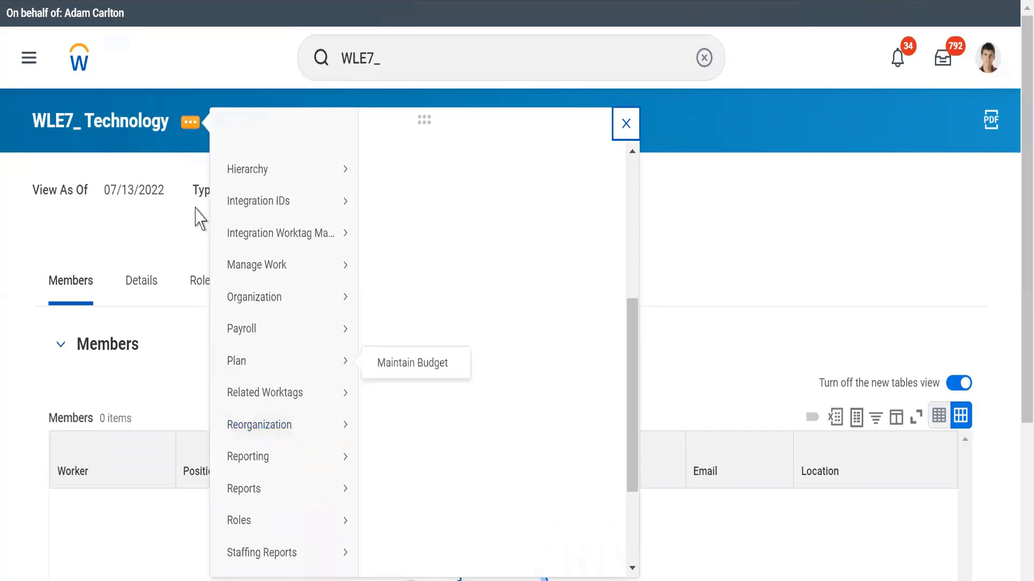
pyautogui.click(181, 235)
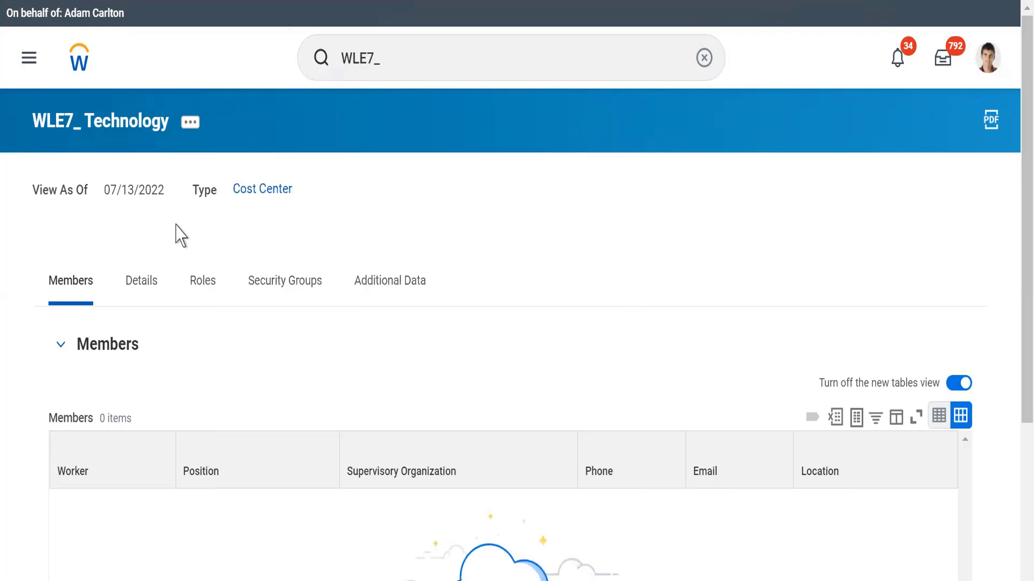
# - Search for "cre cost cen hier" and open the Create Cost Center Hierarchy task
pyautogui.click(405, 69)
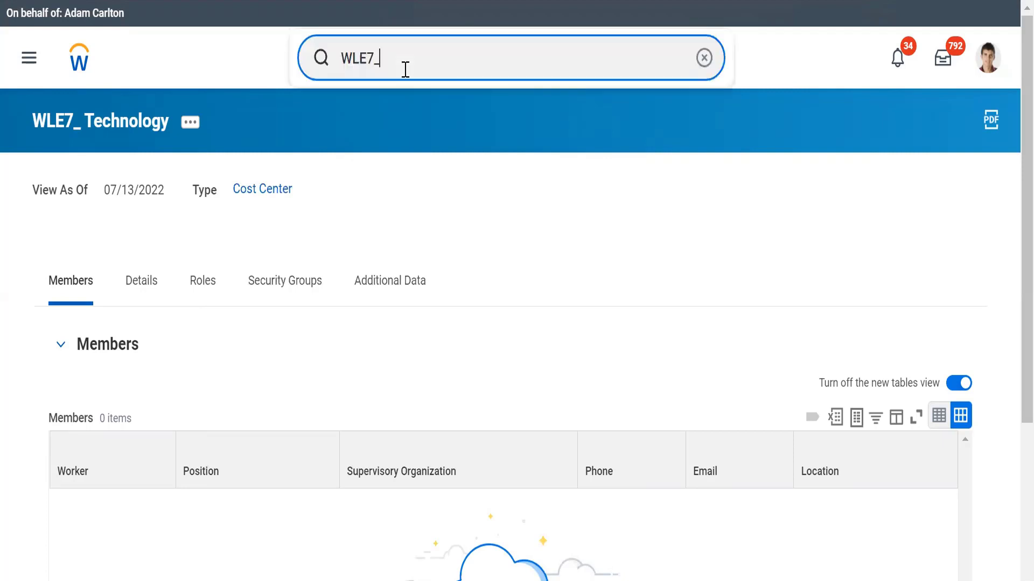
pyautogui.click(705, 57)
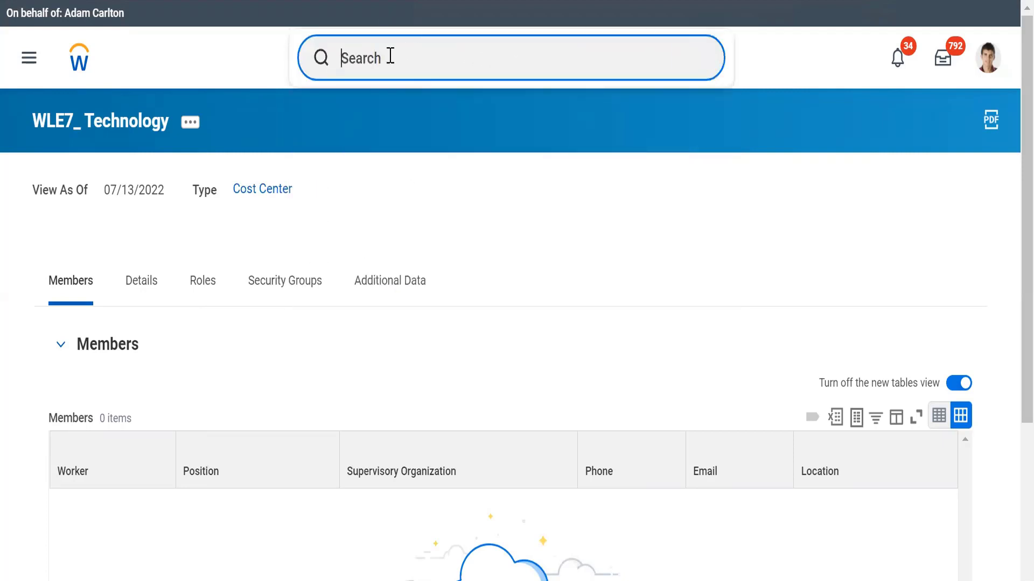
pyautogui.write('cre')
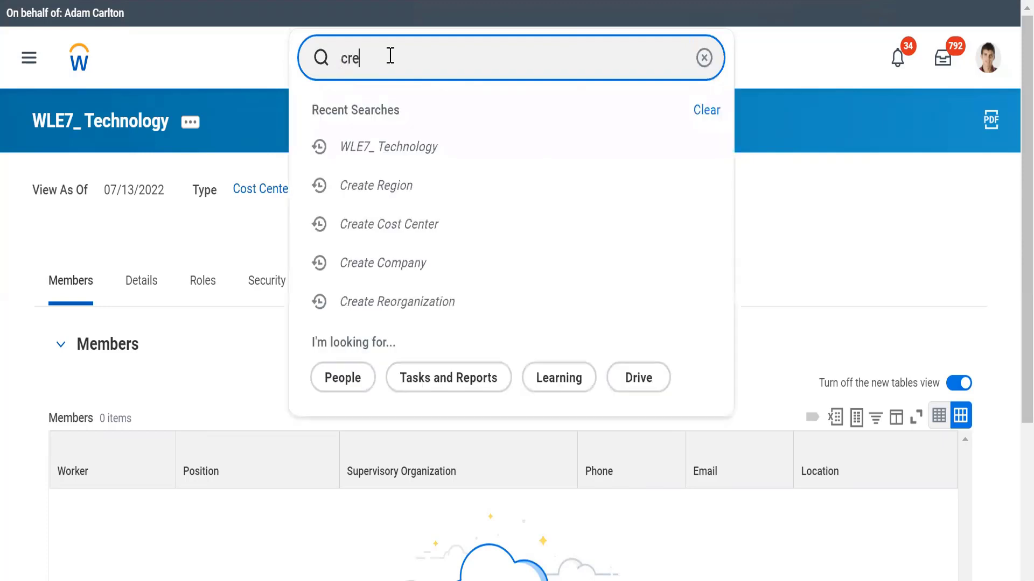
pyautogui.write(' cost cen hier')
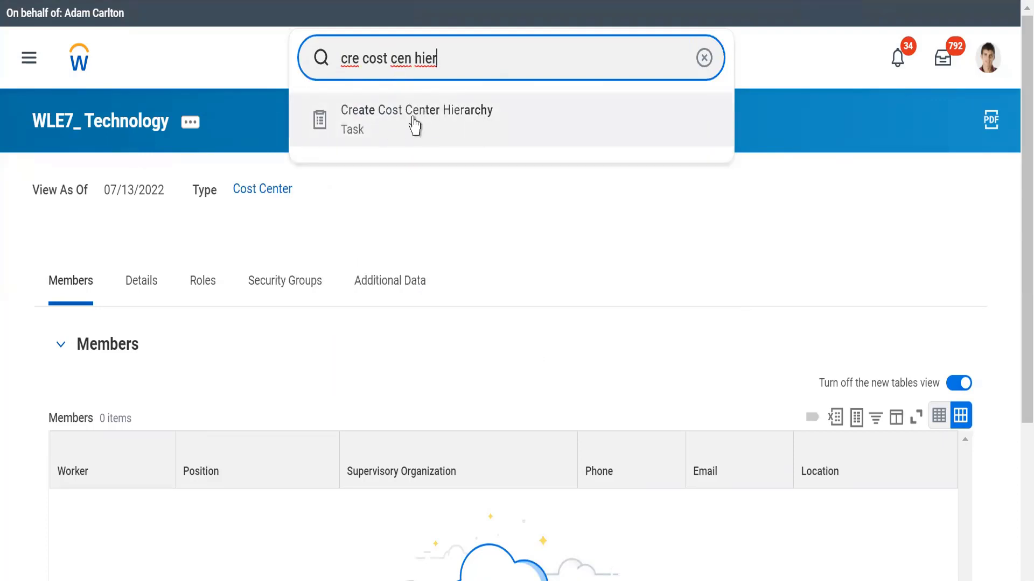
pyautogui.click(457, 120)
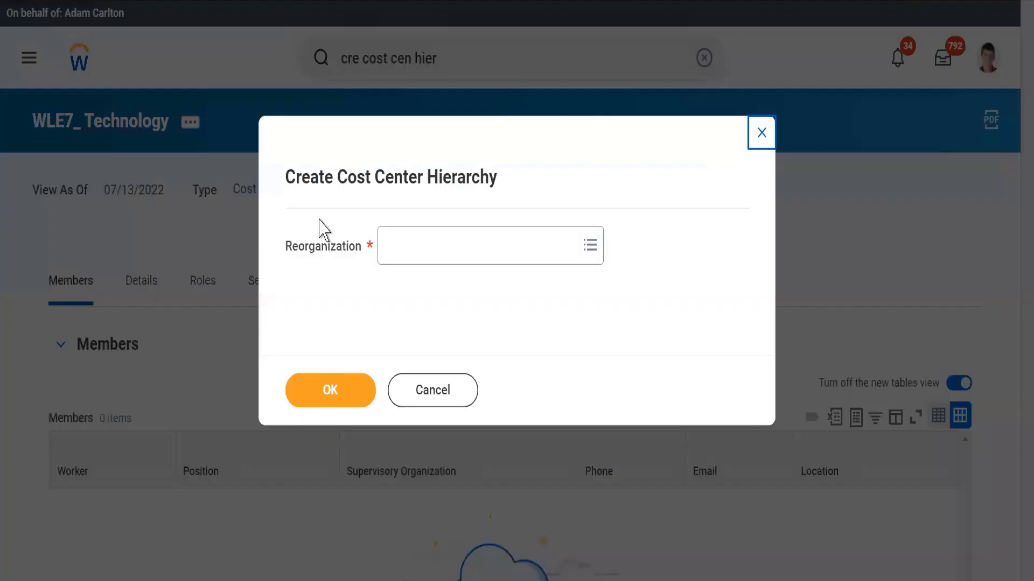
# - Select WLE7_Alphabet (07/13/2022) as the reorganization for the new cost center hierarchy and proceed to its details
pyautogui.click(403, 247)
pyautogui.write('WLE7_')
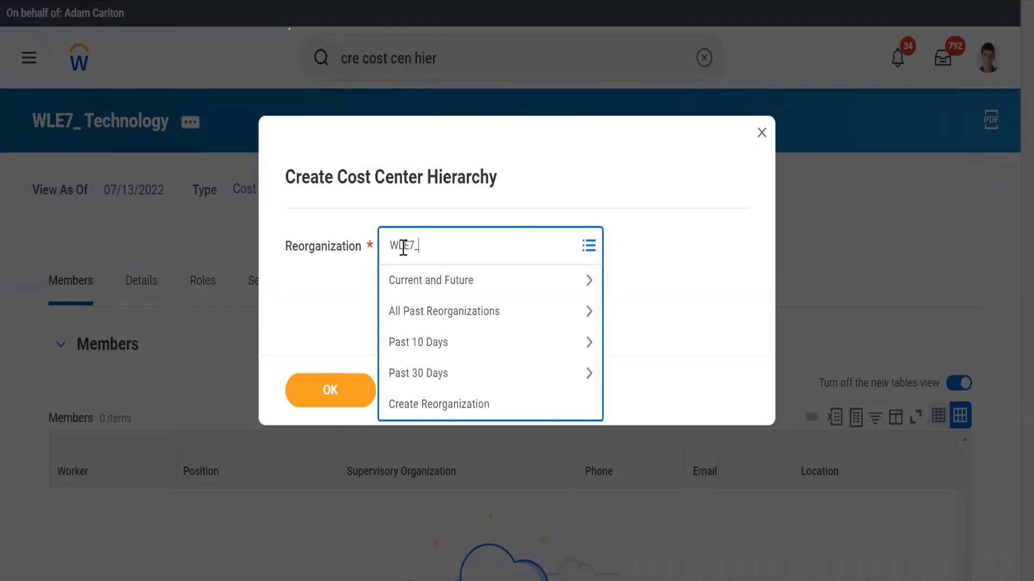
pyautogui.press('Return')
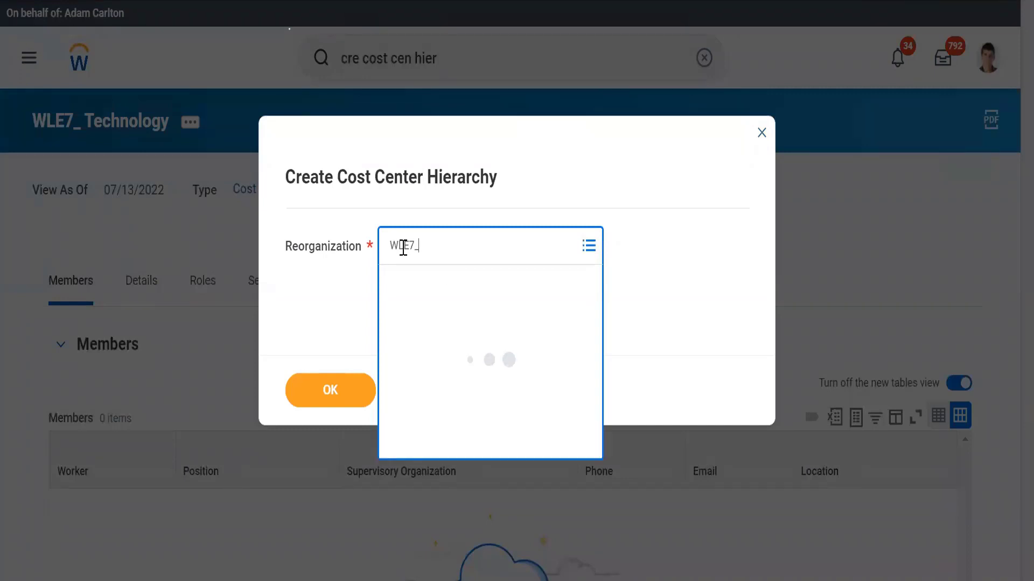
pyautogui.click(416, 317)
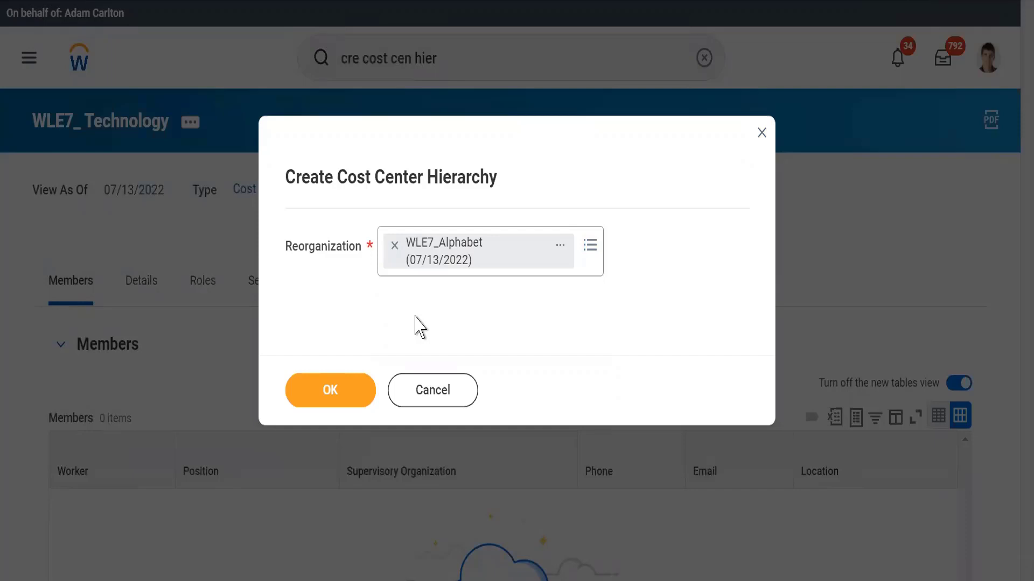
pyautogui.click(329, 398)
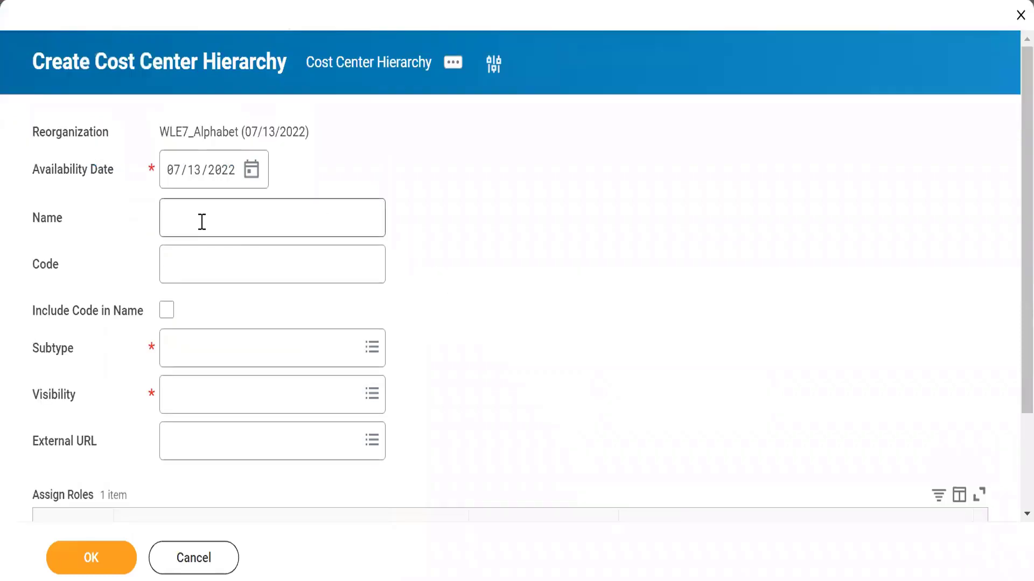
# - Name the hierarchy Technology, give it the code WLE7_ and include the code in the name
pyautogui.click(196, 222)
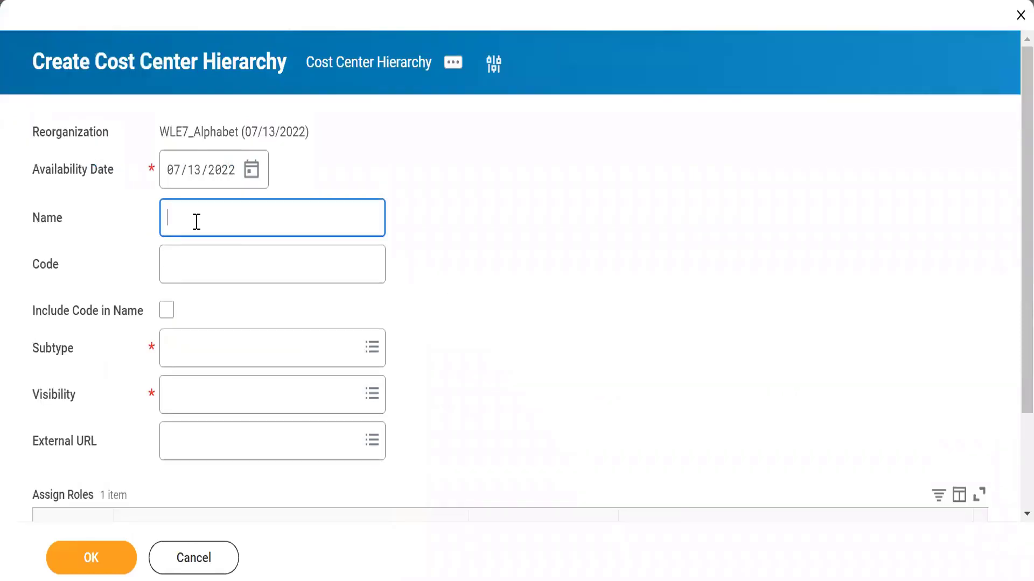
pyautogui.write('Techn')
pyautogui.write('nology')
pyautogui.click(519, 260)
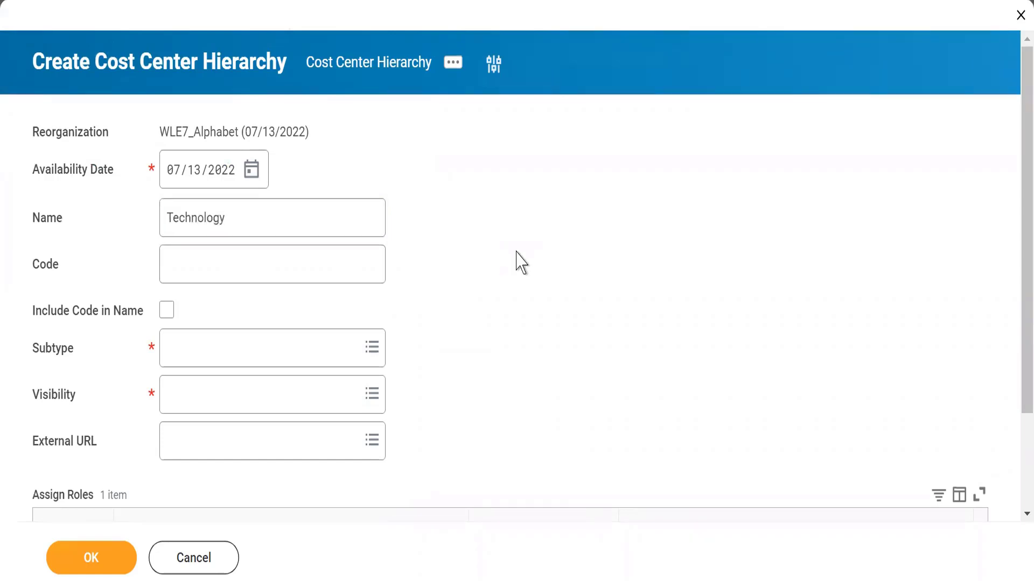
pyautogui.click(177, 258)
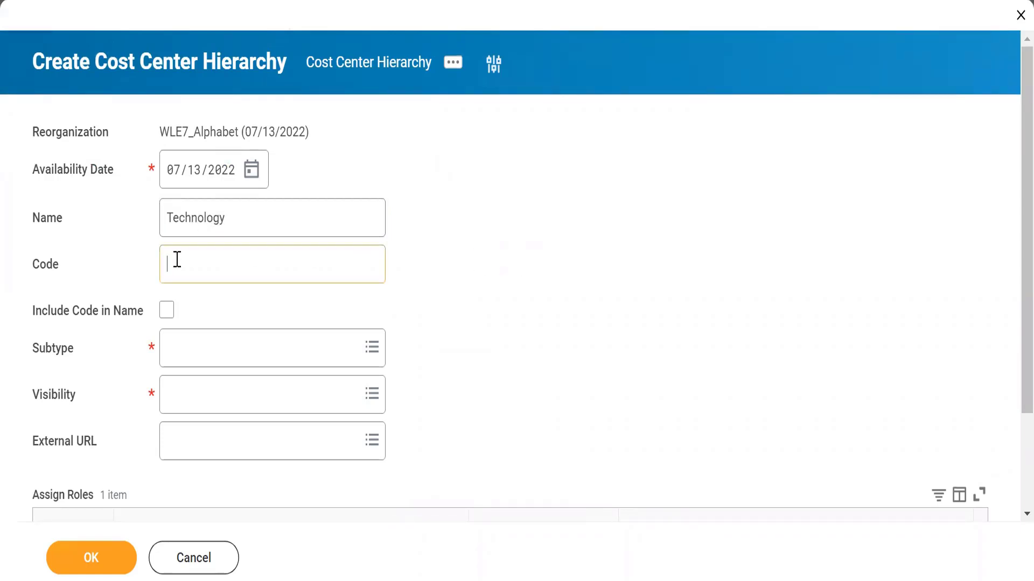
pyautogui.write('WLE7_')
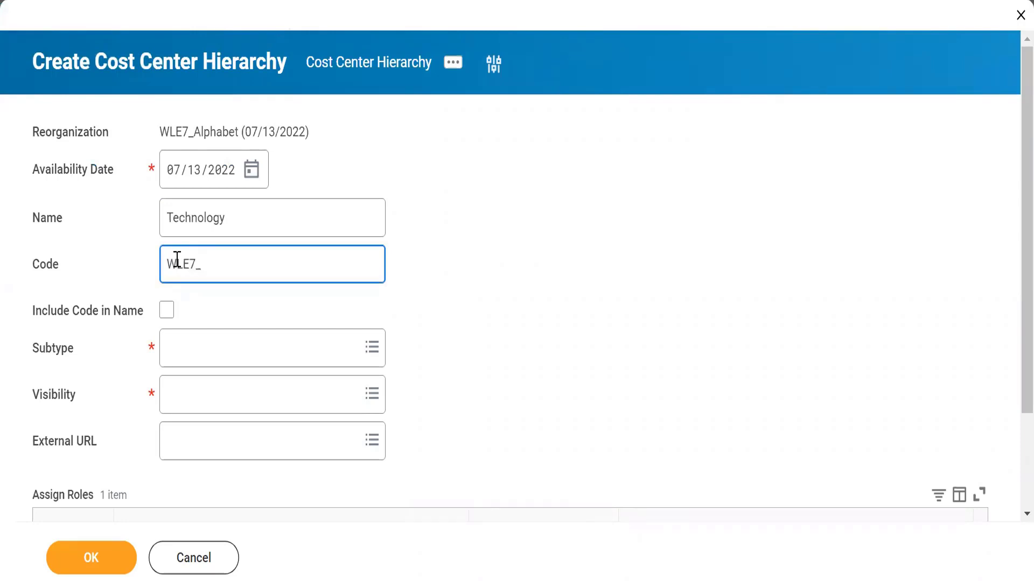
pyautogui.click(167, 313)
# - Set the hierarchy's subtype to Cost Center and its visibility to Everyone, and create it without assigning roles
pyautogui.click(190, 349)
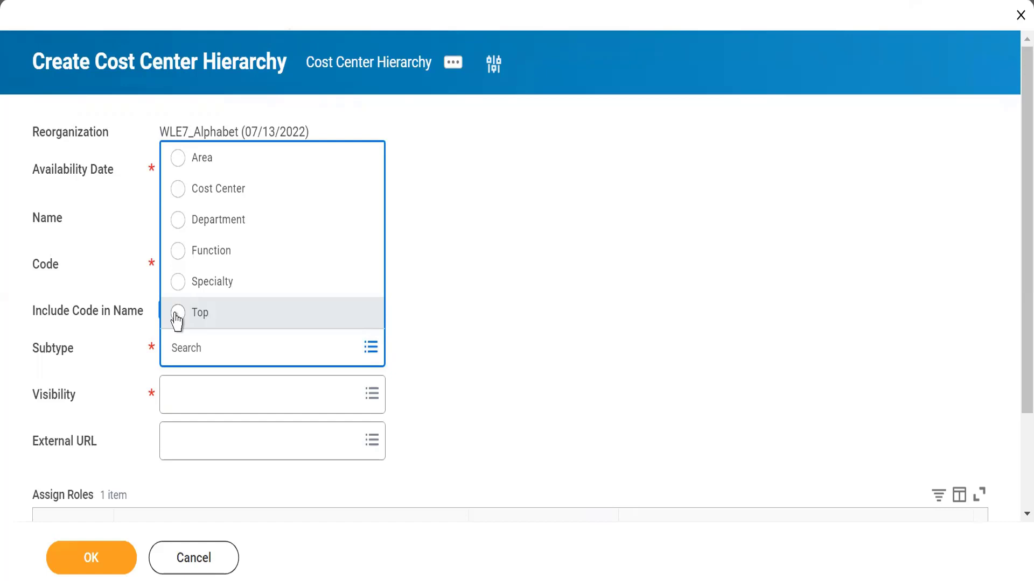
pyautogui.click(180, 189)
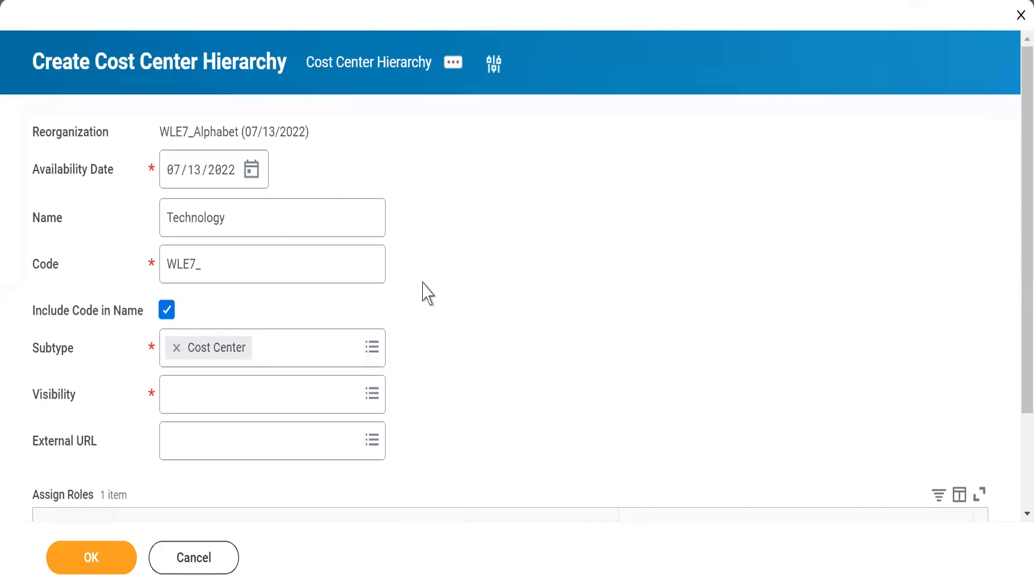
pyautogui.click(166, 390)
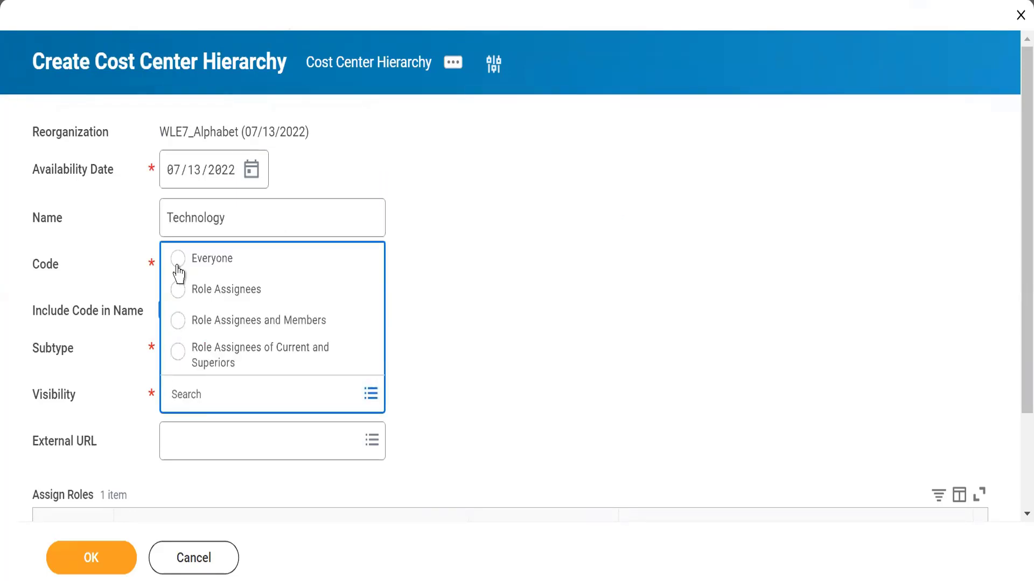
pyautogui.click(178, 262)
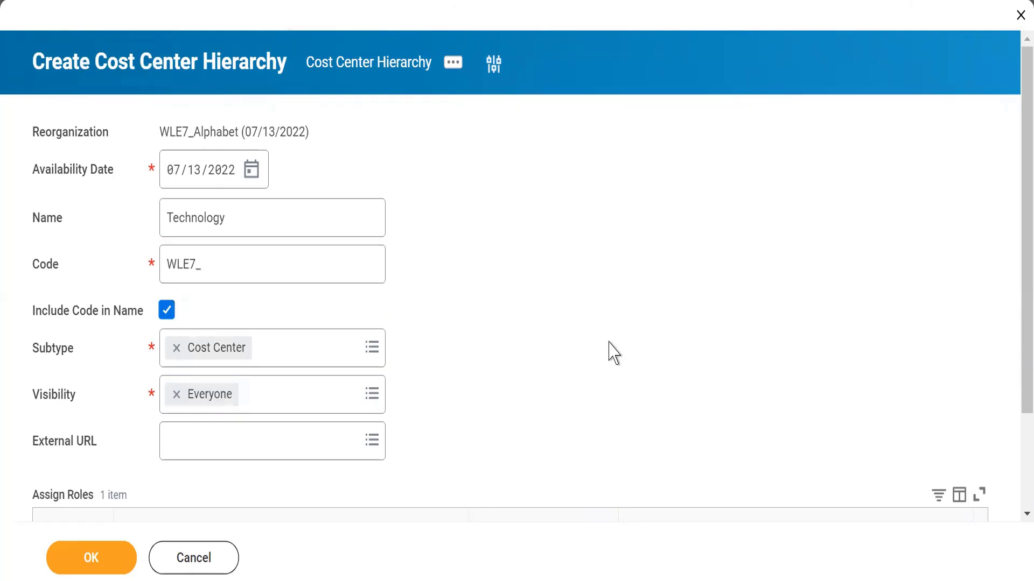
pyautogui.scroll(-3, 613, 352)
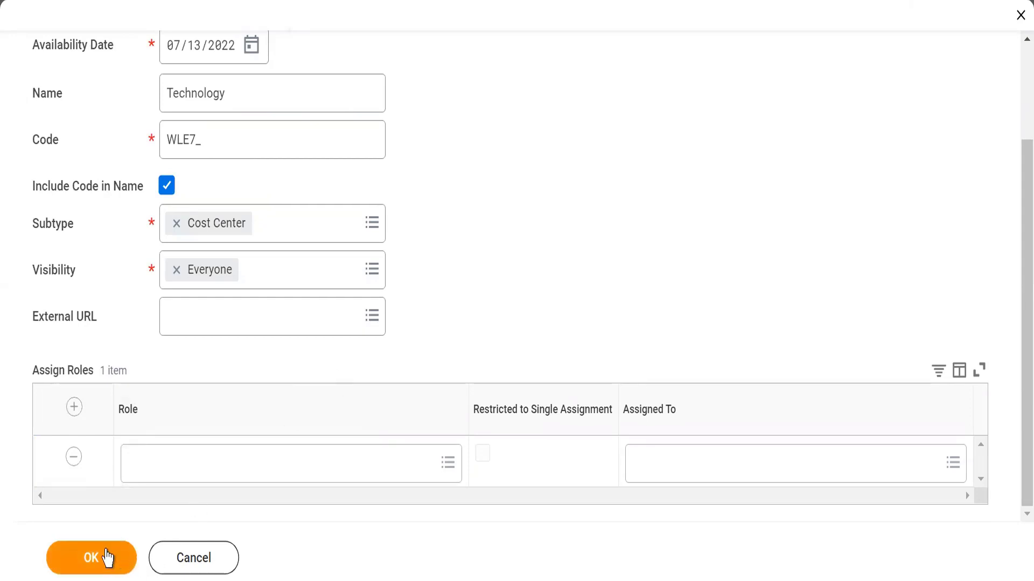
pyautogui.click(84, 560)
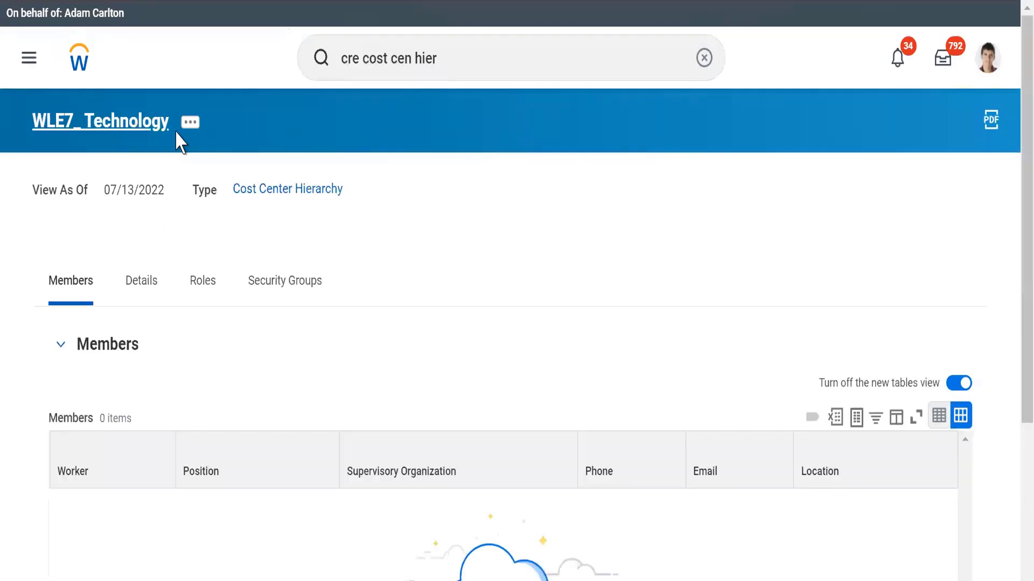
# - Switch to the notes and review the Core Tech, Data Sciences and ERP groups under Technology
pyautogui.hotkey('alt', 'Tab')
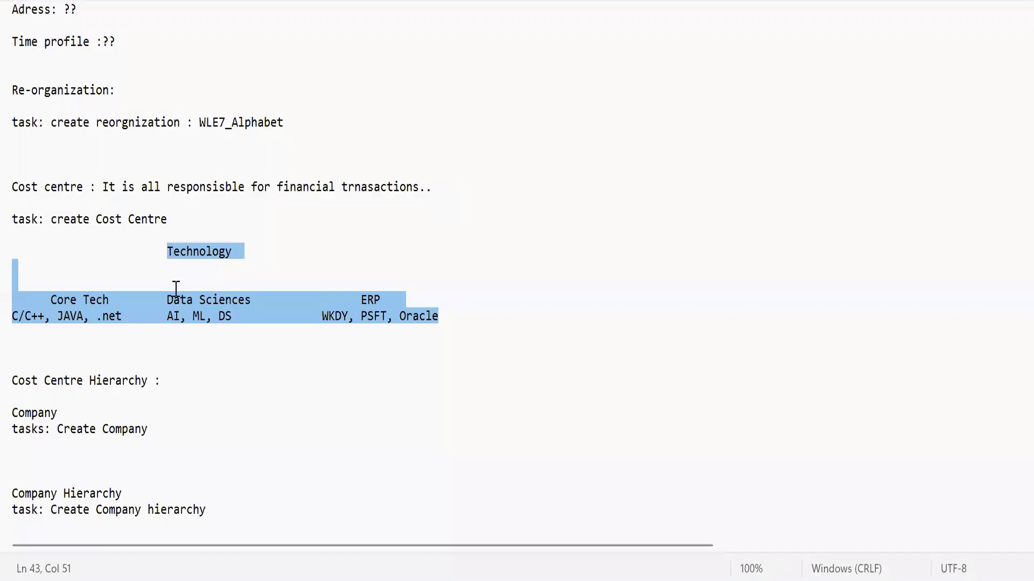
pyautogui.doubleClick(83, 299)
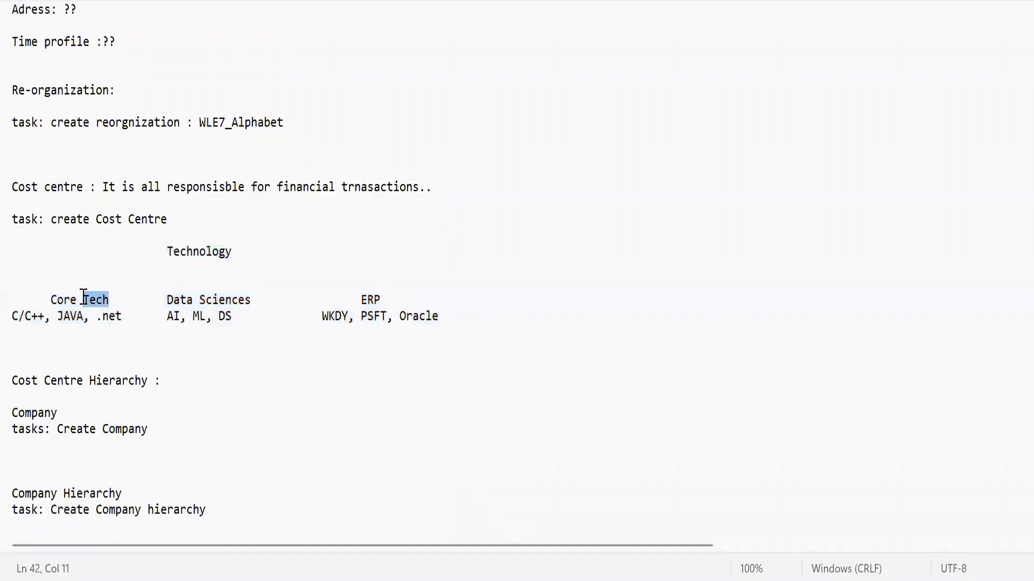
pyautogui.doubleClick(189, 300)
pyautogui.doubleClick(373, 300)
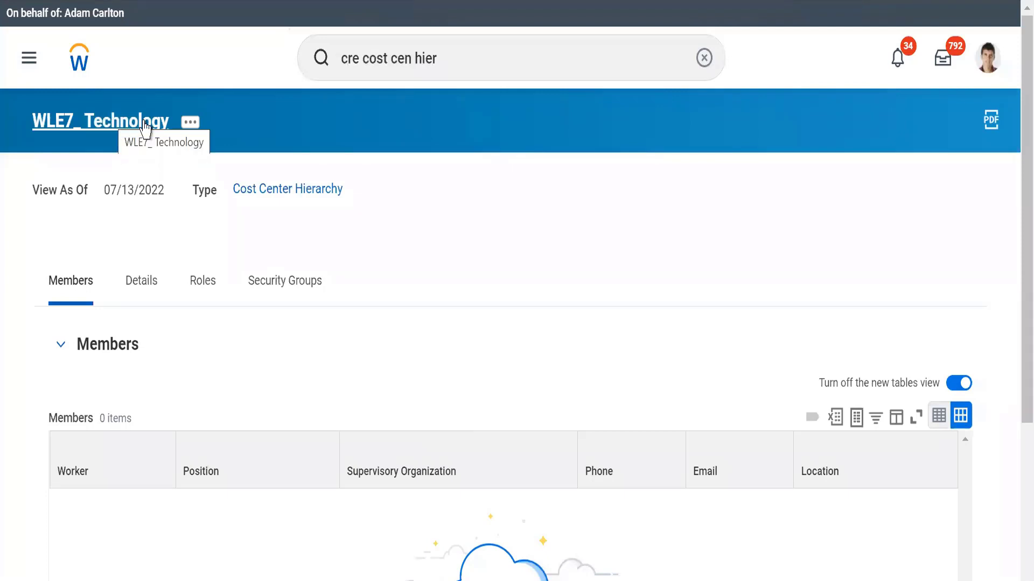
# - In Workday, start creating a subordinate of the WLE7_ Technology cost center hierarchy, accepting the effective date 07/13/2022
pyautogui.click(189, 125)
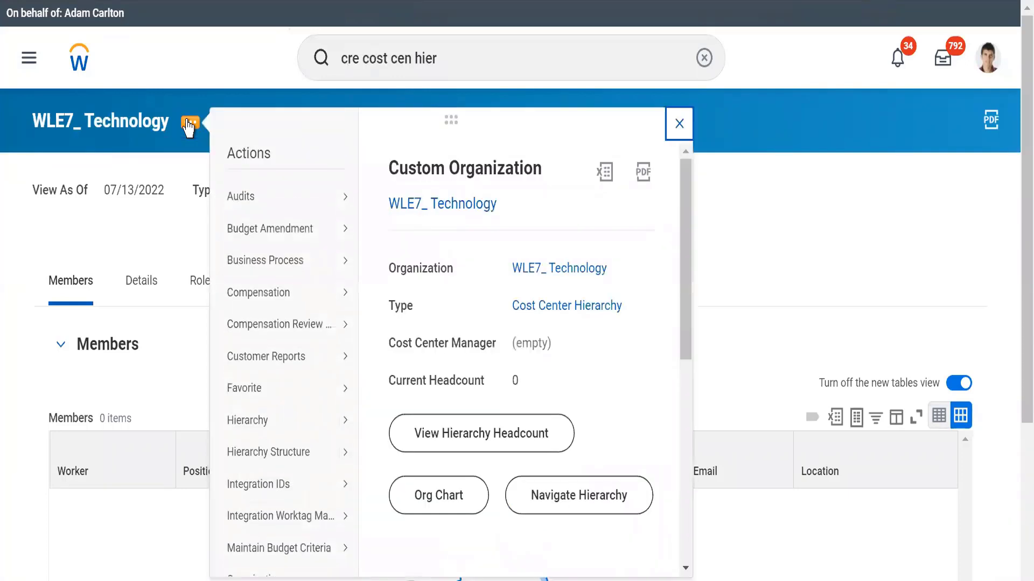
pyautogui.moveTo(685, 318); pyautogui.dragTo(682, 530)
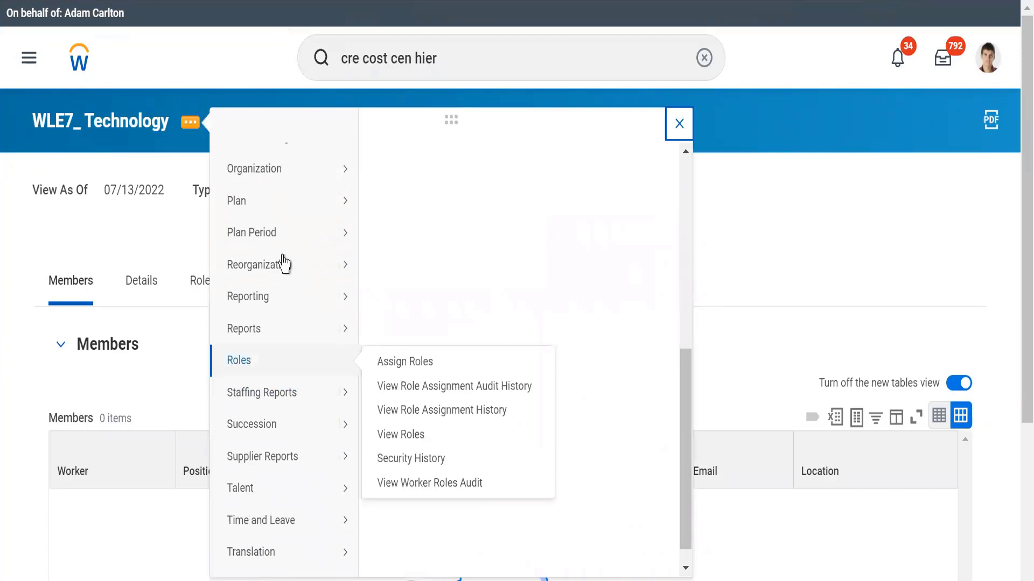
pyautogui.moveTo(284, 264)
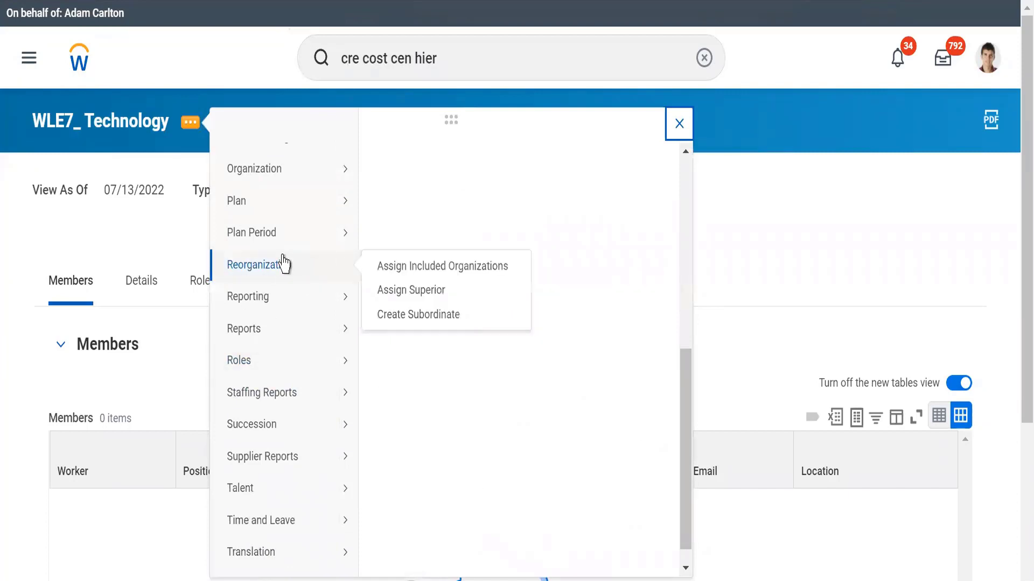
pyautogui.click(410, 317)
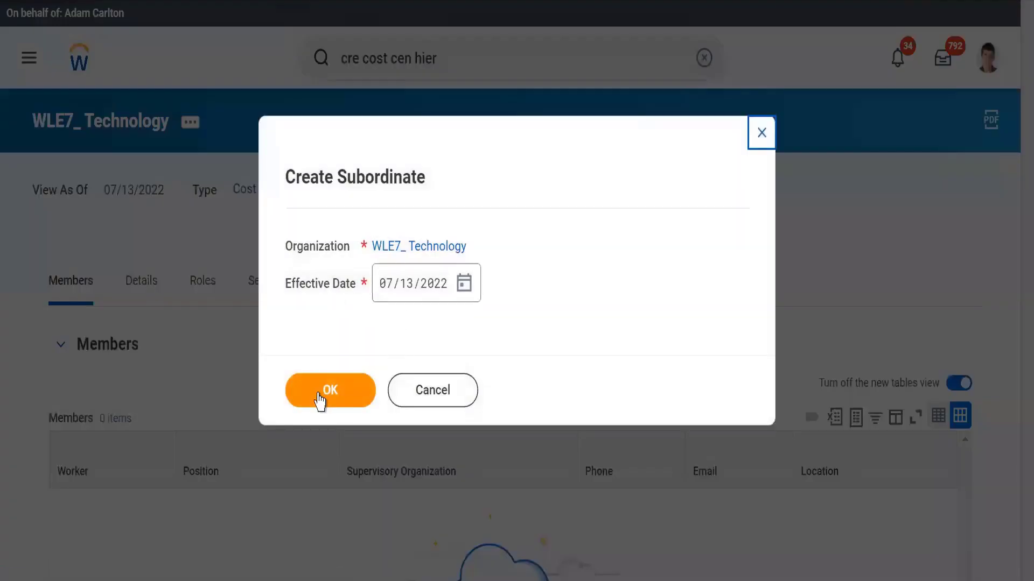
pyautogui.click(320, 399)
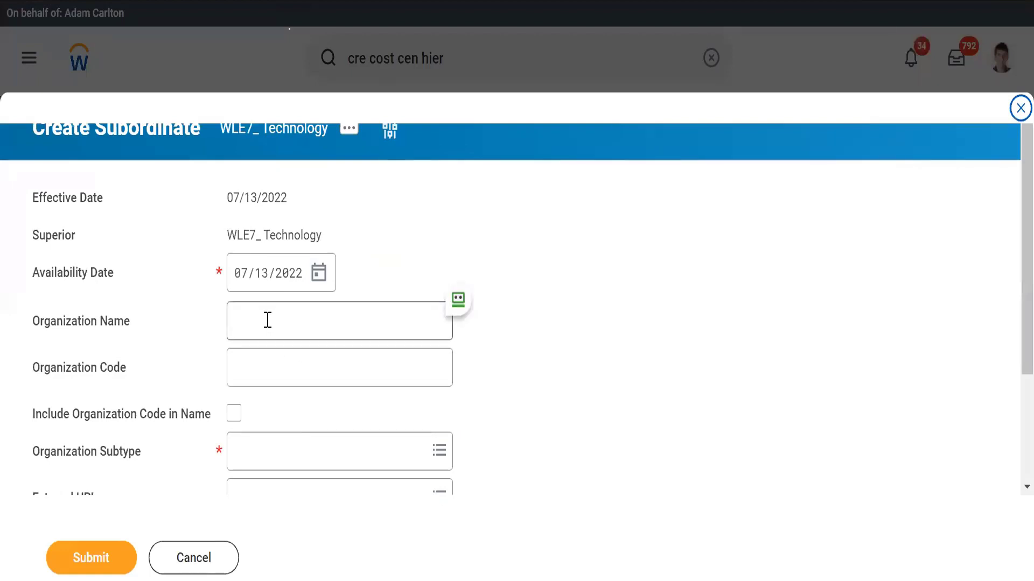
# - Name the subordinate organization ERP, give it the code WLE7_ and include the organization code in the name
pyautogui.click(268, 320)
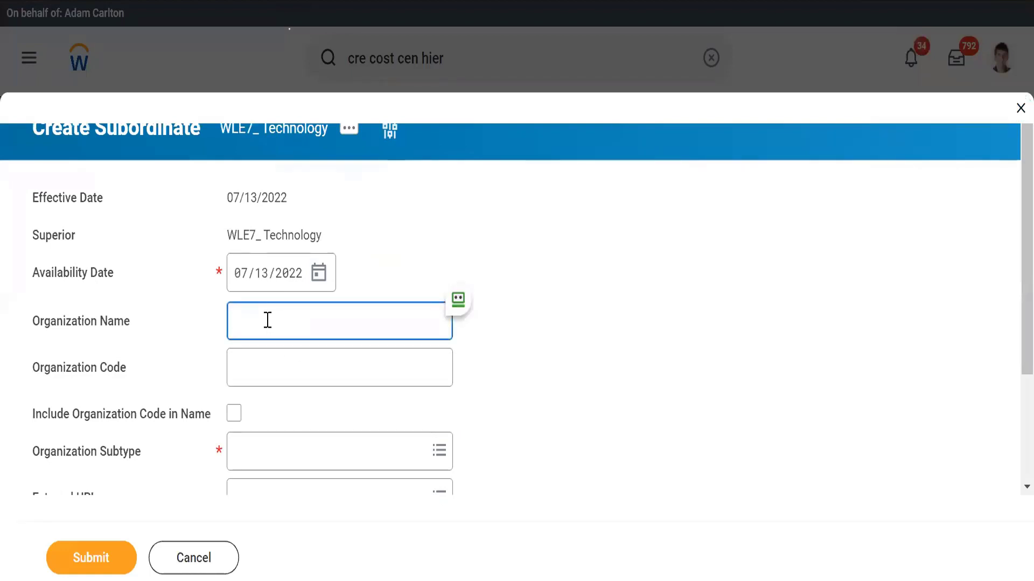
pyautogui.write('ERP')
pyautogui.click(254, 377)
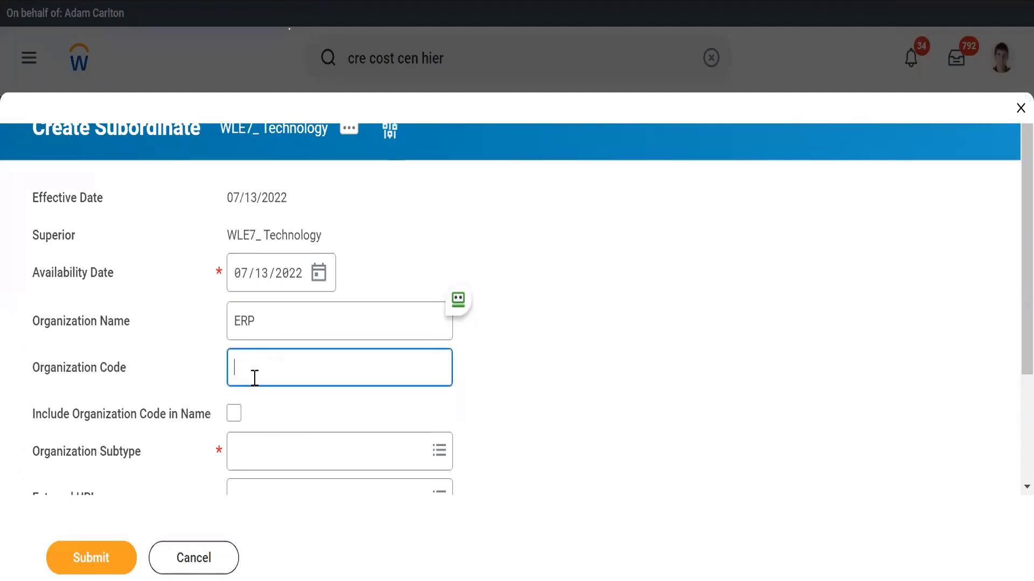
pyautogui.write('WEL&')
pyautogui.write('_')
pyautogui.press('BackSpace')
pyautogui.press('BackSpace')
pyautogui.press('BackSpace')
pyautogui.write('LE7_')
pyautogui.click(234, 424)
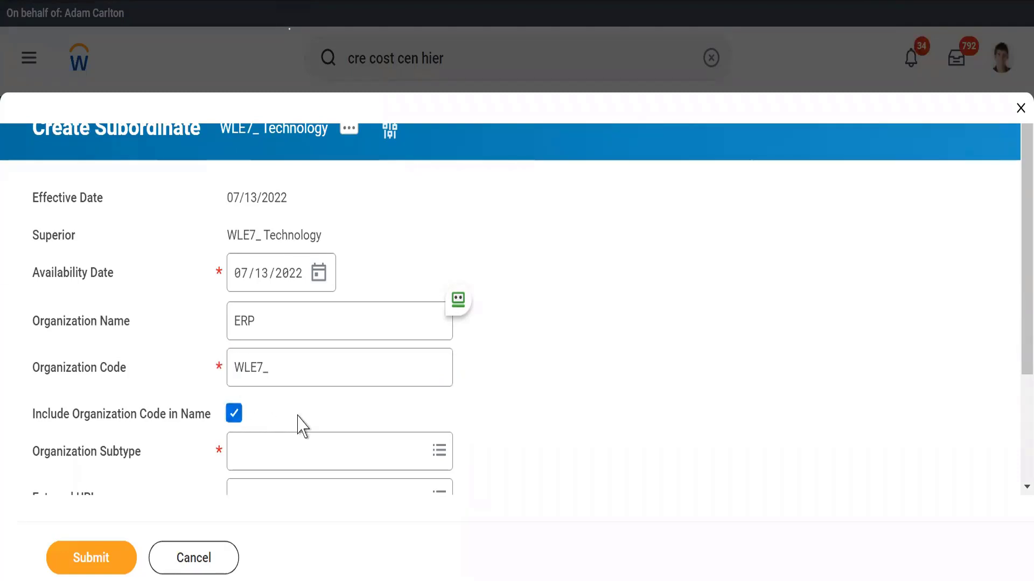
# - Set the ERP organization's subtype to Cost Center and submit the subordinate
pyautogui.scroll(-3, 302, 425)
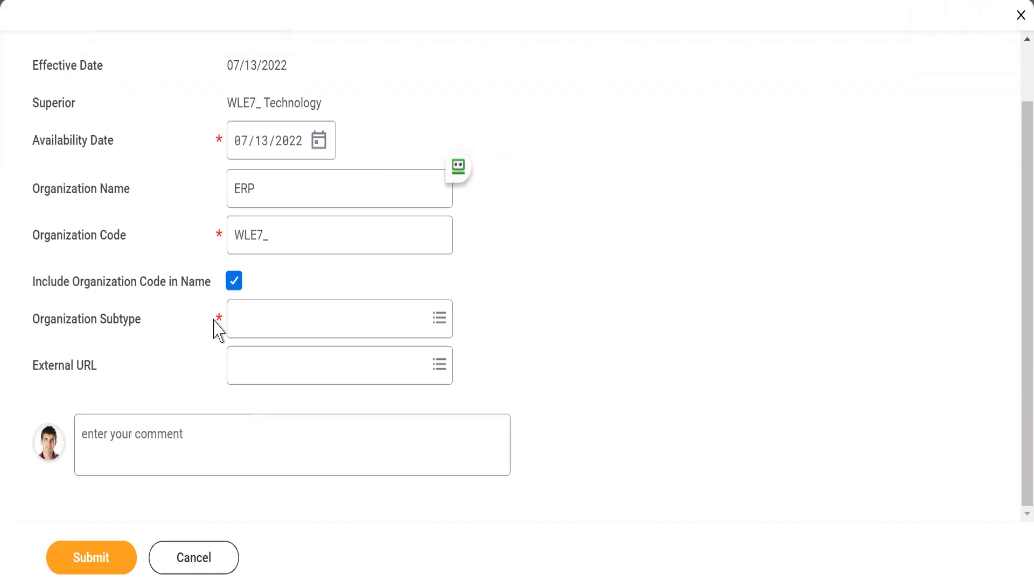
pyautogui.click(243, 319)
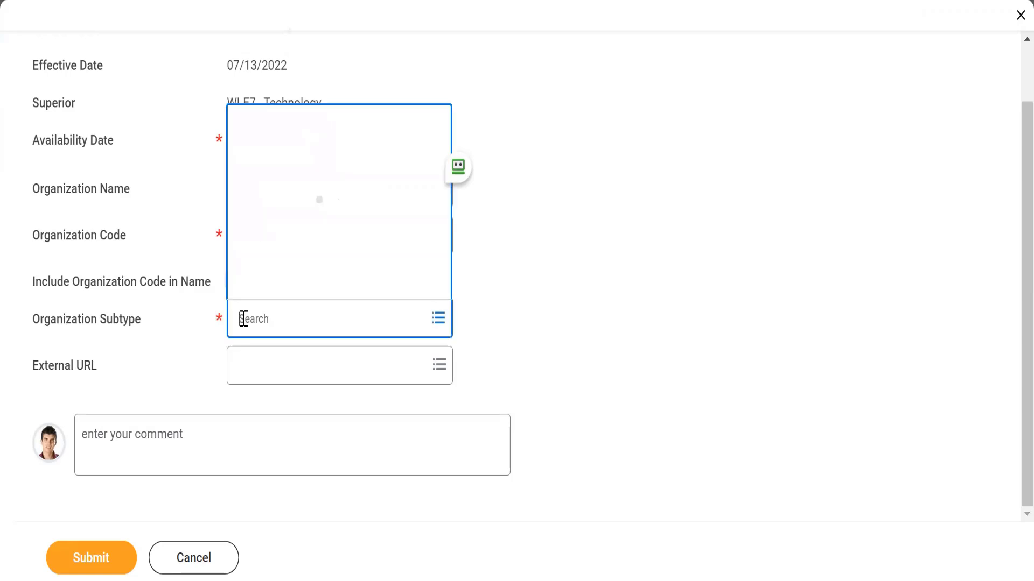
pyautogui.write('cost cent')
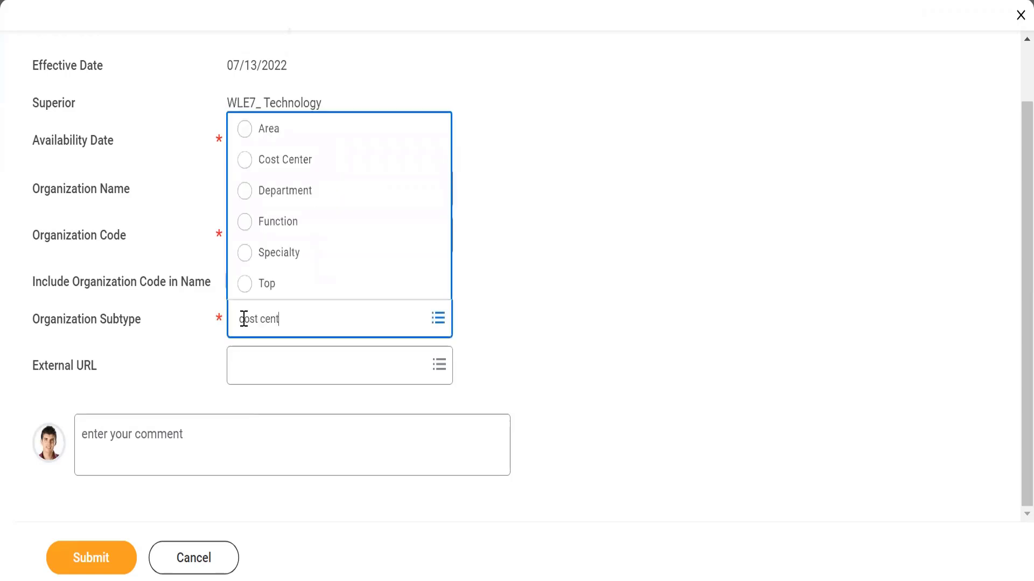
pyautogui.press('Return')
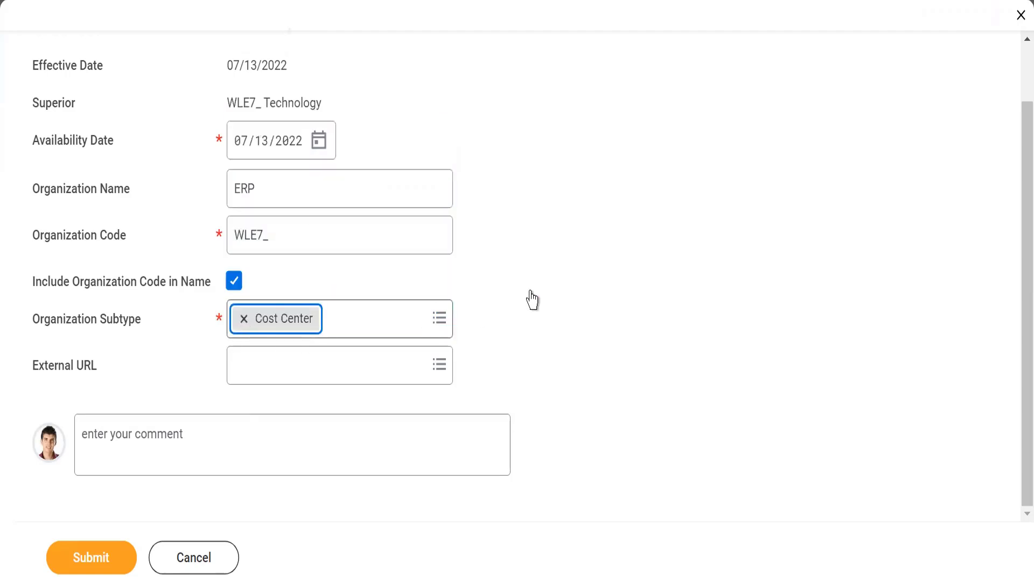
pyautogui.click(70, 566)
pyautogui.click(70, 566)
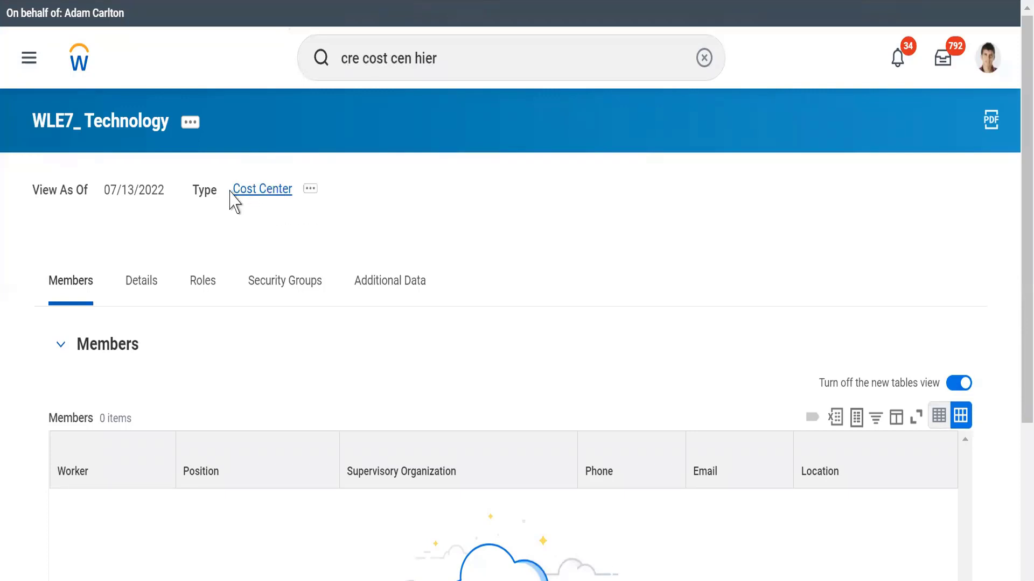
# - Search for WLE7_ and open the WLE7_ Technology cost center hierarchy
pyautogui.click(477, 59)
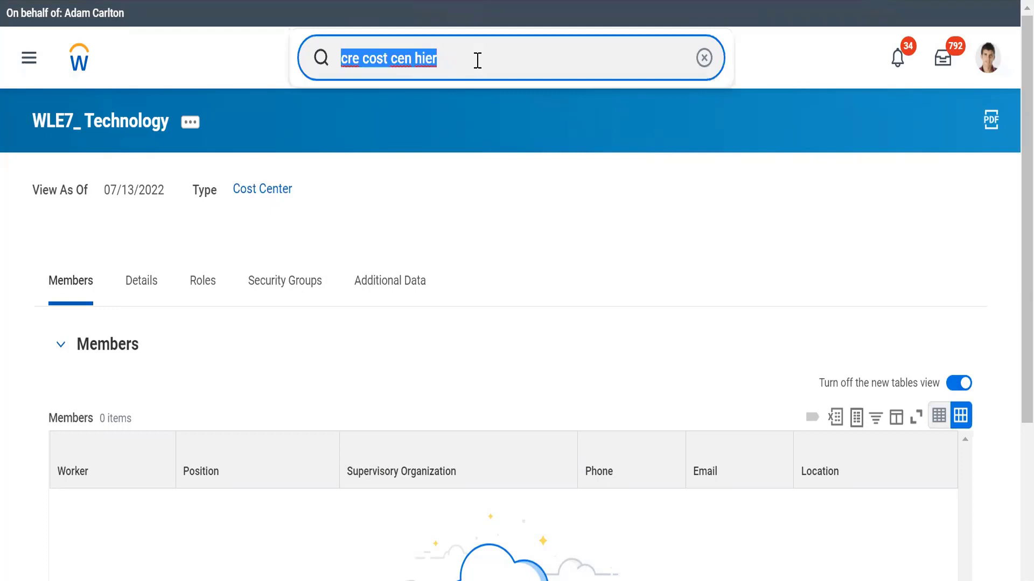
pyautogui.write('WLE7')
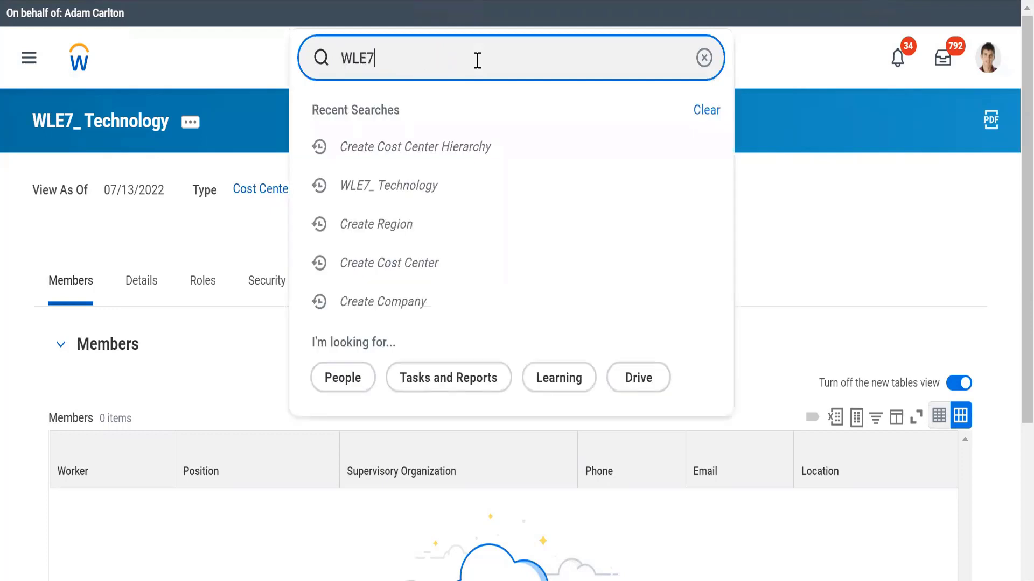
pyautogui.write('_')
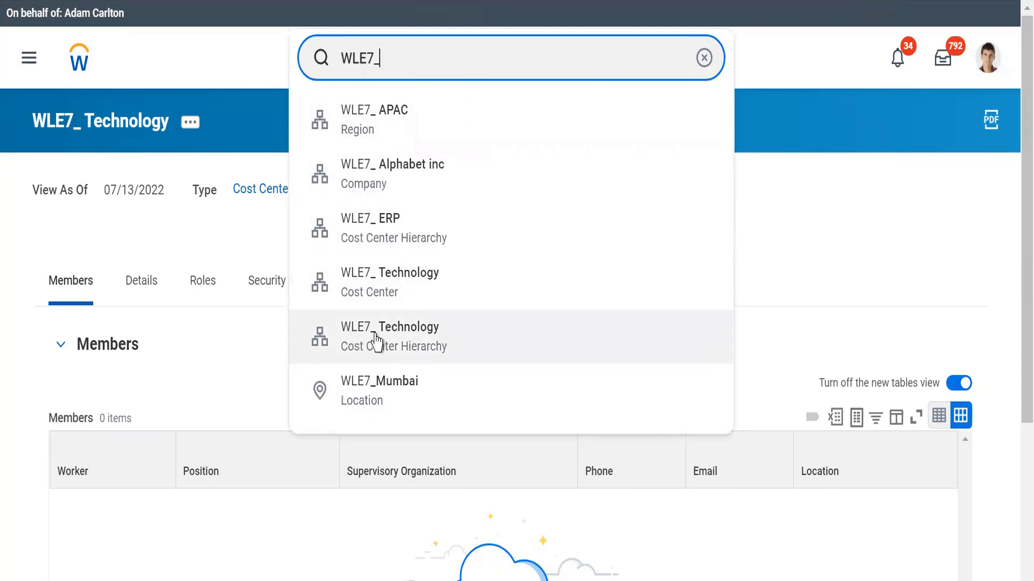
pyautogui.click(403, 351)
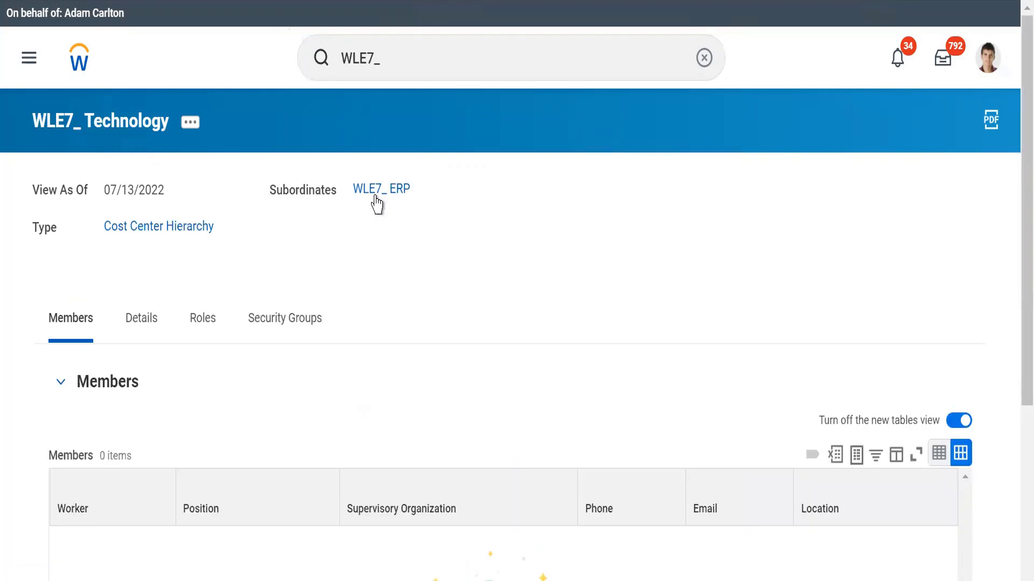
# - View the org chart of the WLE7_ Technology cost center hierarchy from its related actions
pyautogui.click(190, 136)
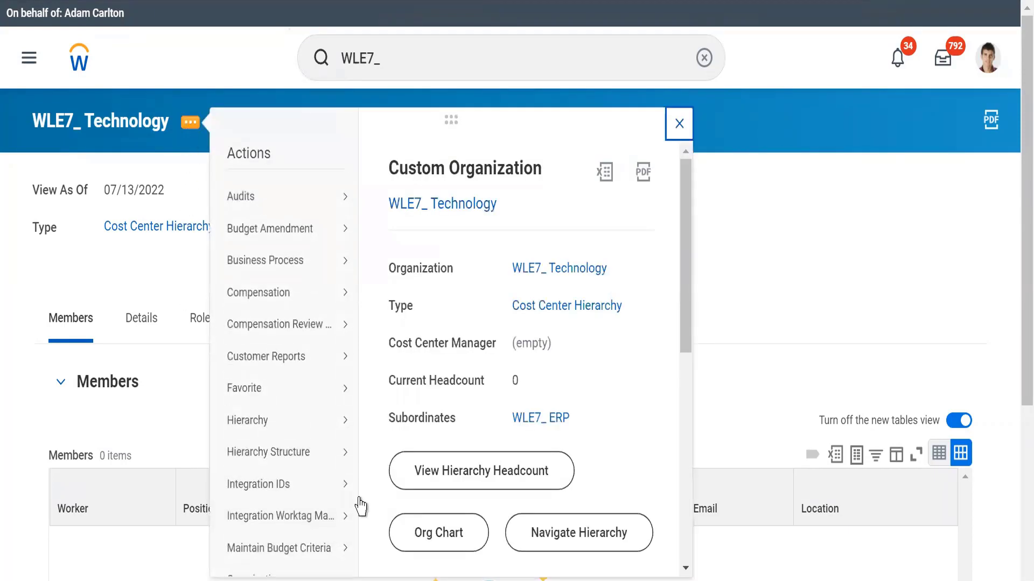
pyautogui.click(435, 548)
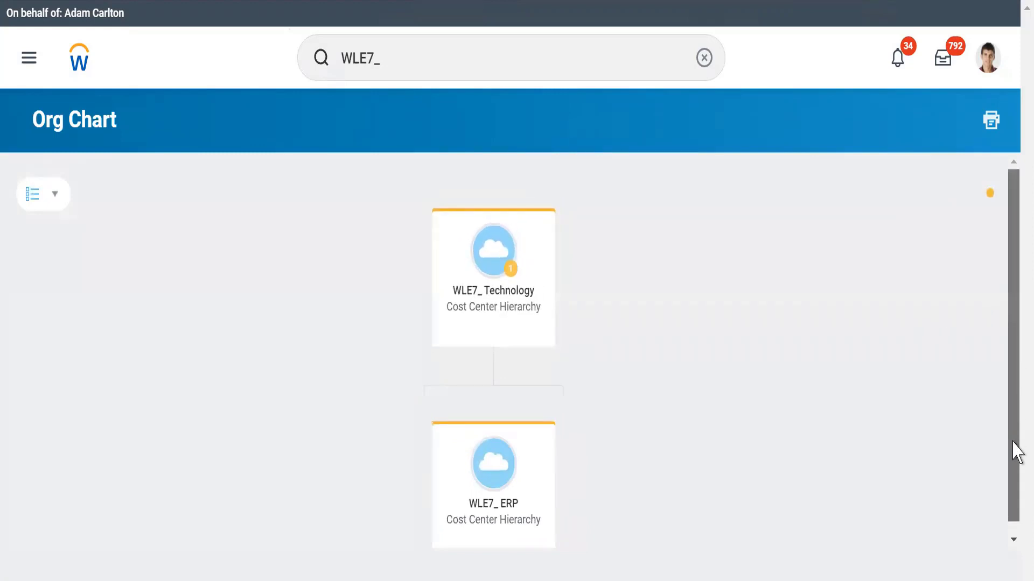
pyautogui.moveTo(1015, 450); pyautogui.dragTo(1016, 461)
# - Review the reorganization actions available for WLE7_ ERP in the org chart, and close them without choosing any
pyautogui.moveTo(544, 431)
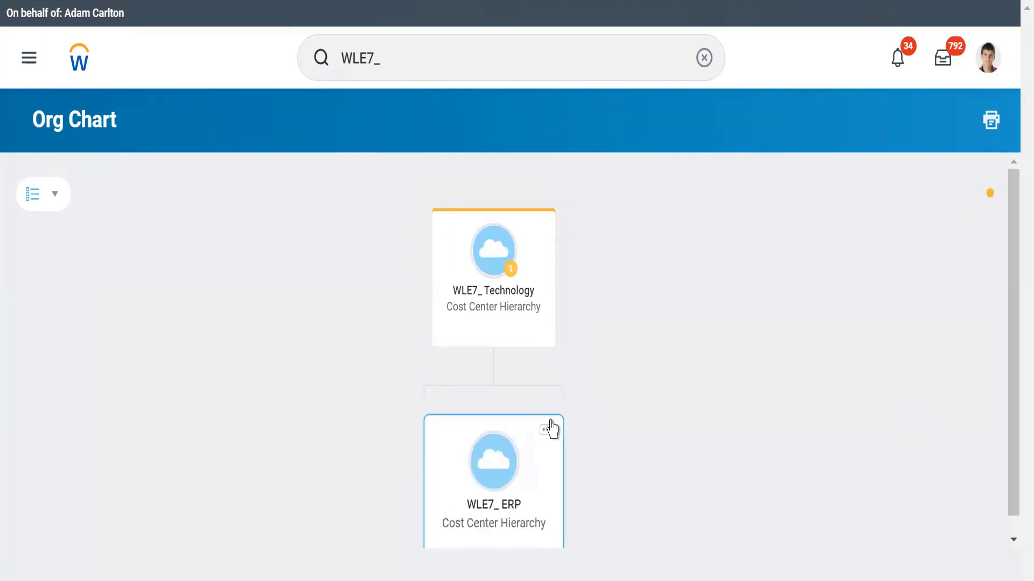
pyautogui.click(550, 422)
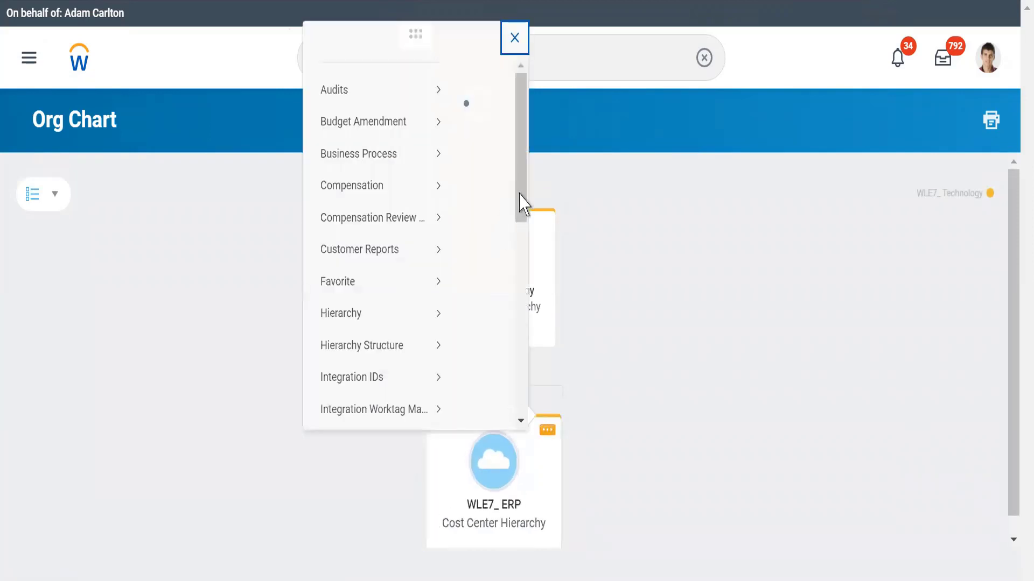
pyautogui.moveTo(521, 203); pyautogui.dragTo(521, 362)
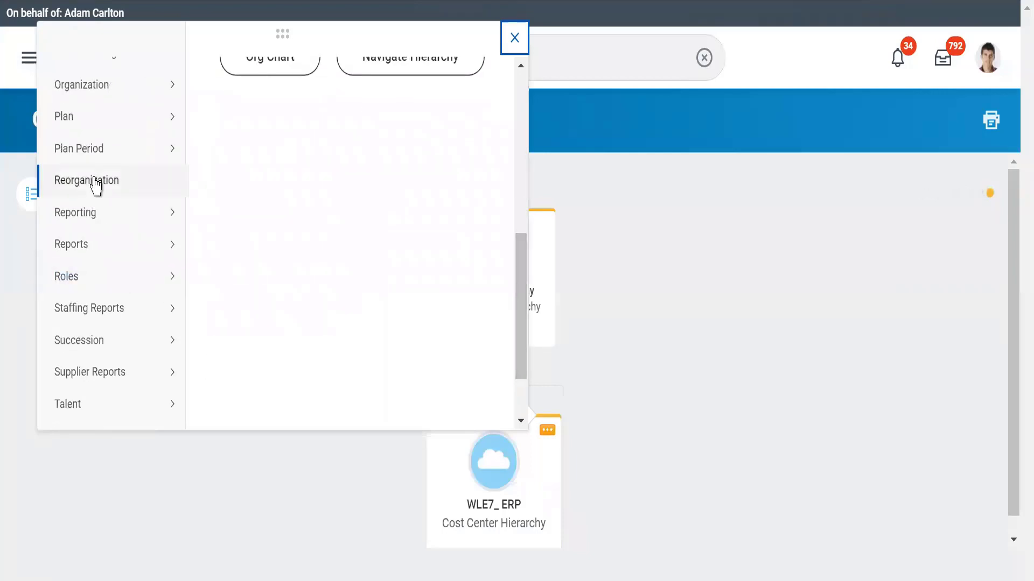
pyautogui.moveTo(161, 212)
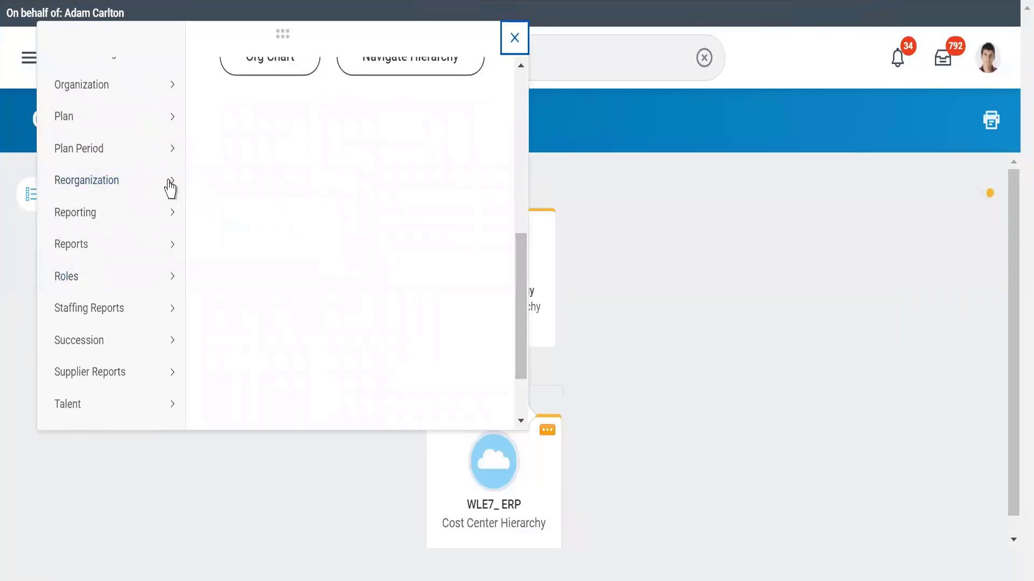
pyautogui.moveTo(166, 182)
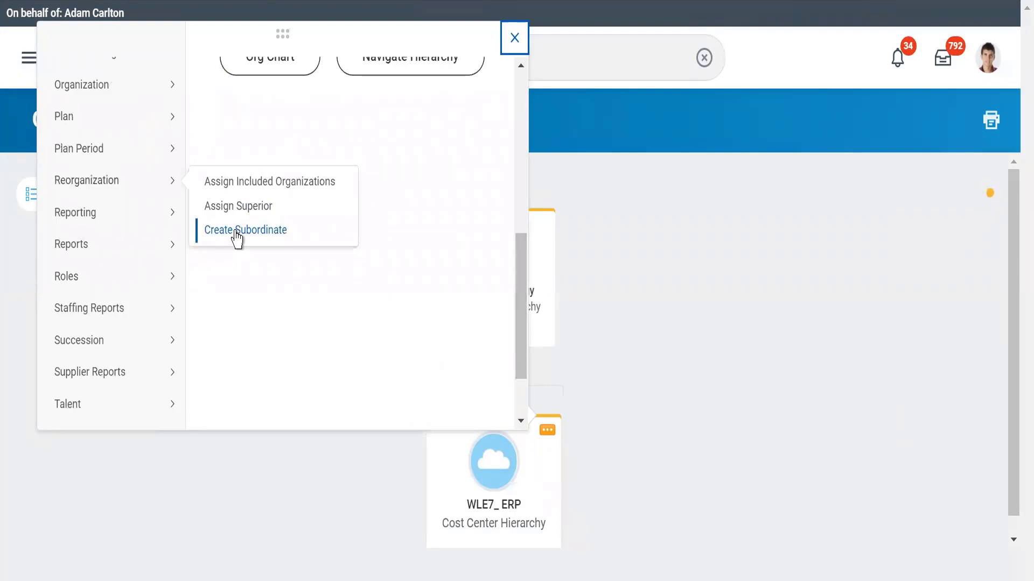
pyautogui.click(259, 519)
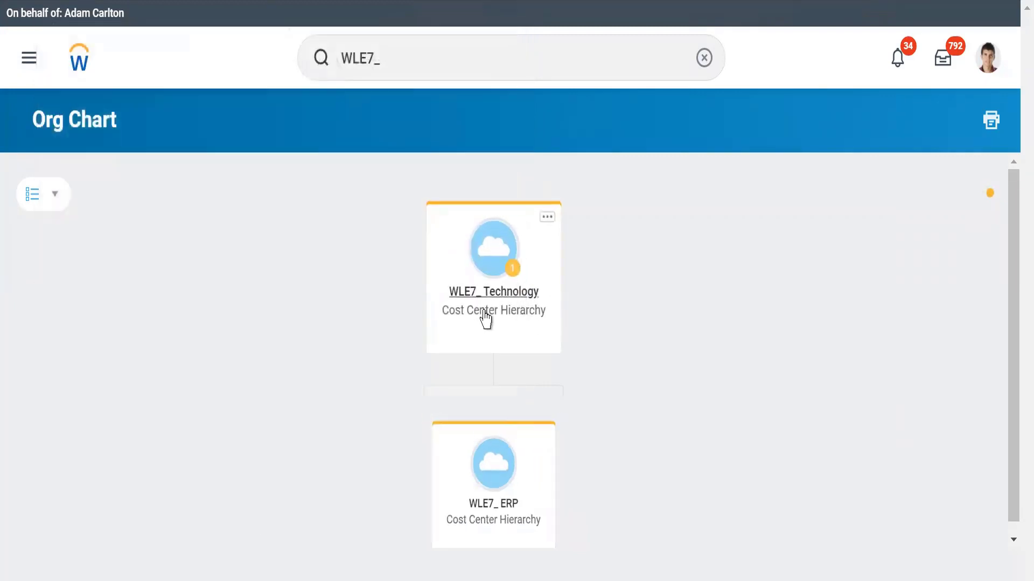
# - Look through the related actions of WLE7_ Technology and WLE7_ ERP in the org chart, including the reorganization options, and close them
pyautogui.click(547, 217)
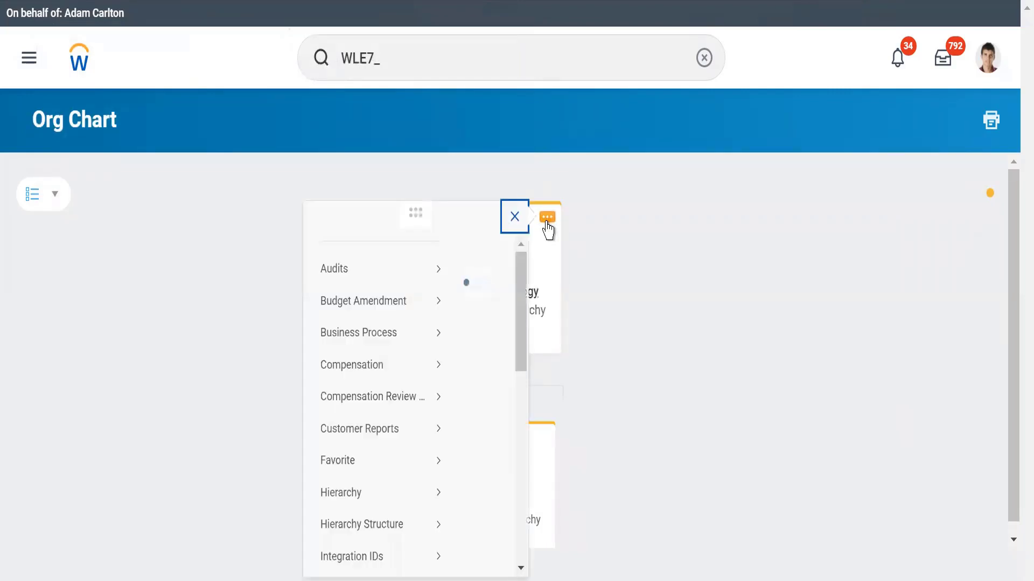
pyautogui.scroll(-6, 527, 377)
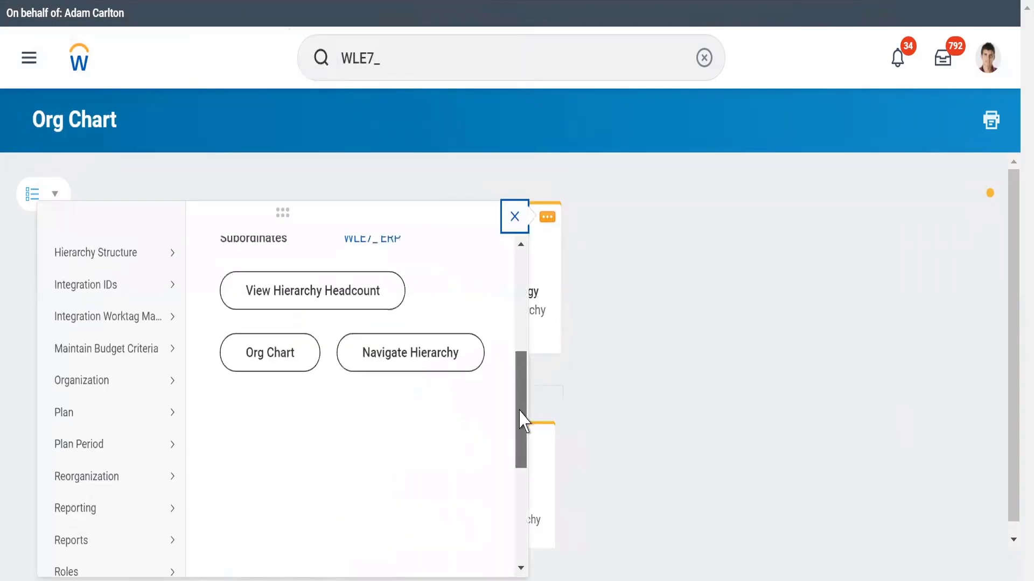
pyautogui.moveTo(116, 447)
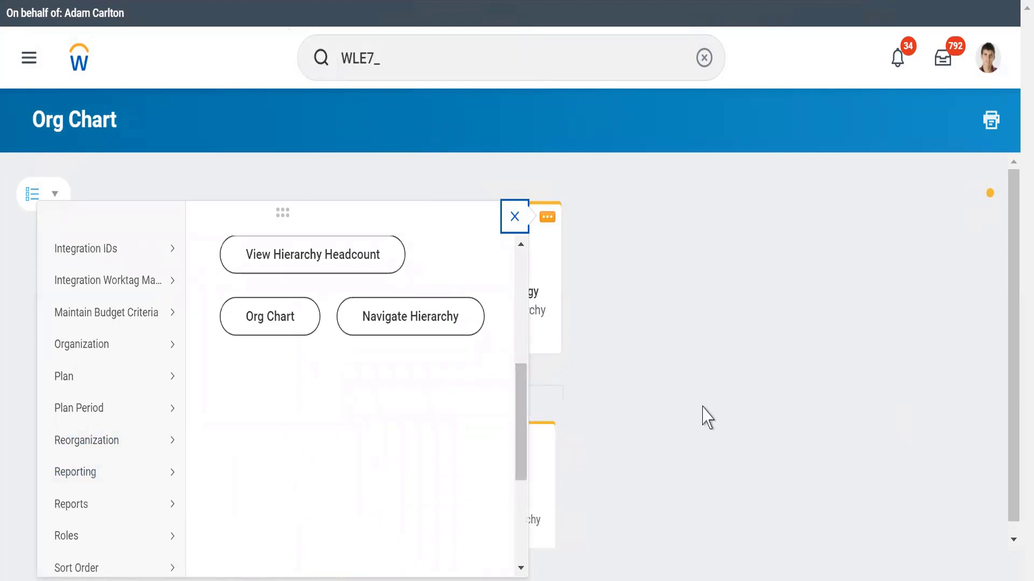
pyautogui.click(703, 408)
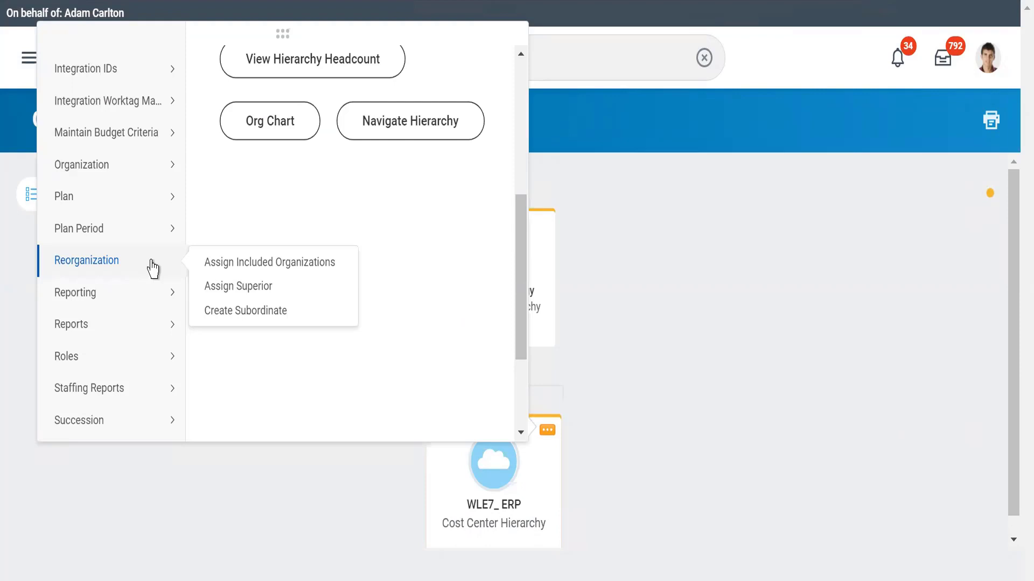
pyautogui.click(787, 336)
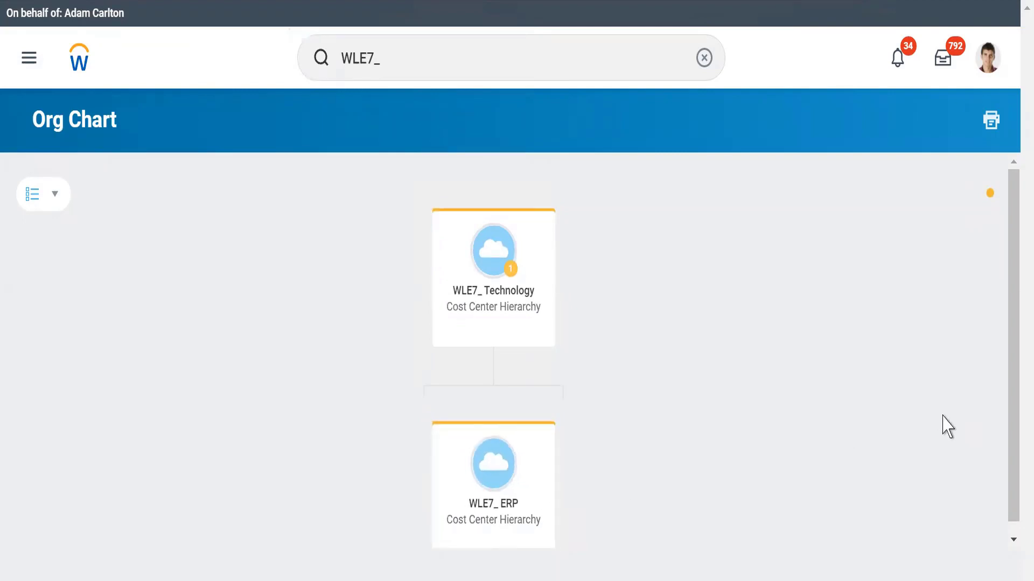
pyautogui.scroll(-1, 1016, 496)
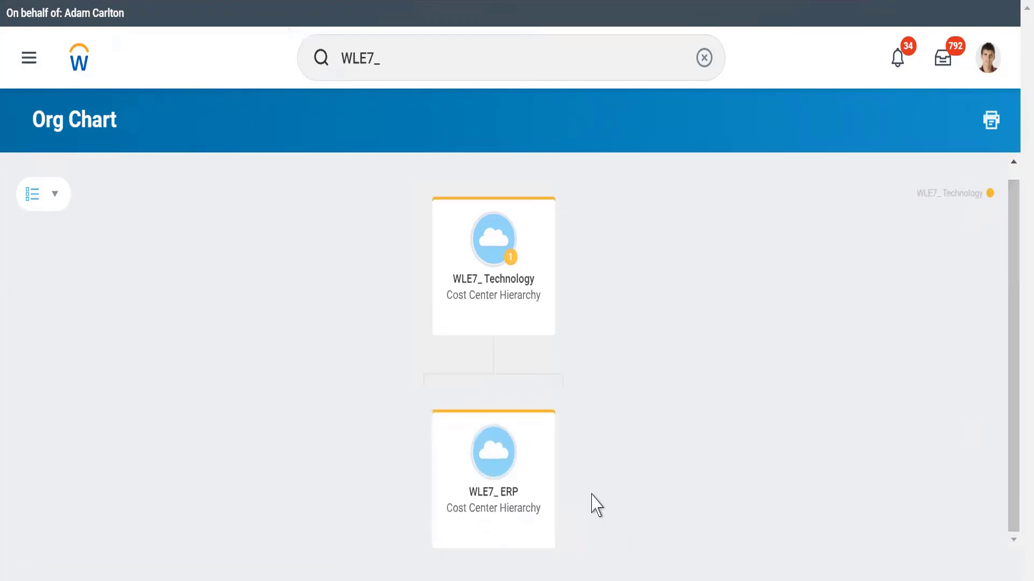
pyautogui.click(543, 428)
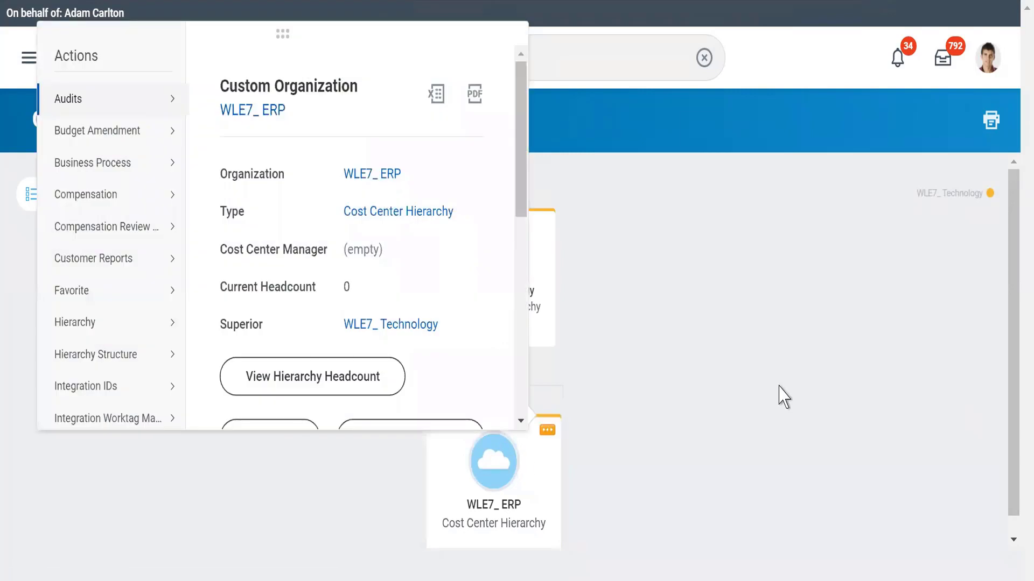
pyautogui.click(778, 397)
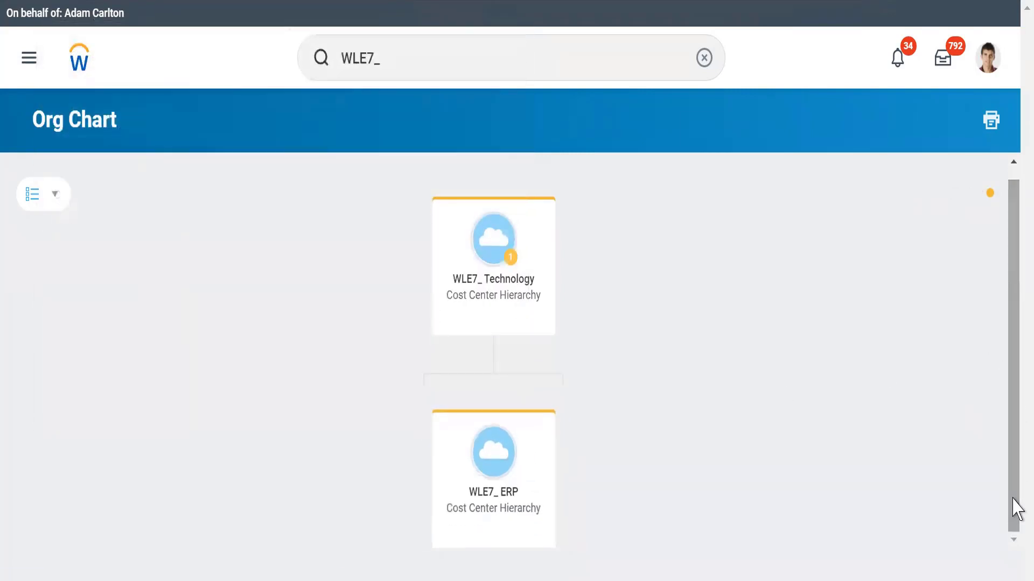
# - Open the WLE7_ ERP organization from the org chart and check its superior organization
pyautogui.moveTo(468, 512)
pyautogui.click(491, 499)
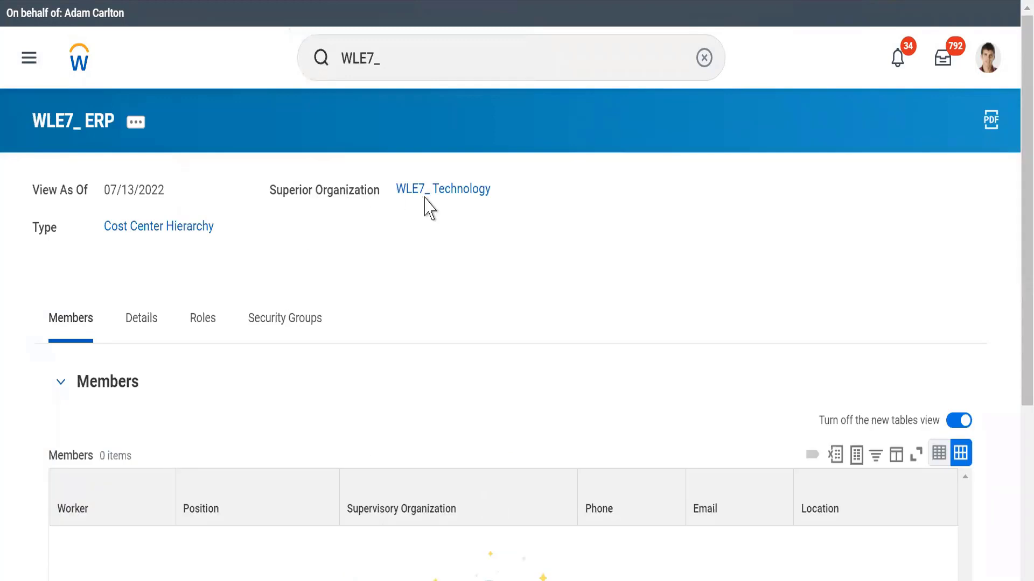
pyautogui.moveTo(436, 198)
# - Look through the related actions of WLE7_ ERP and view its hierarchy as a tree
pyautogui.click(134, 129)
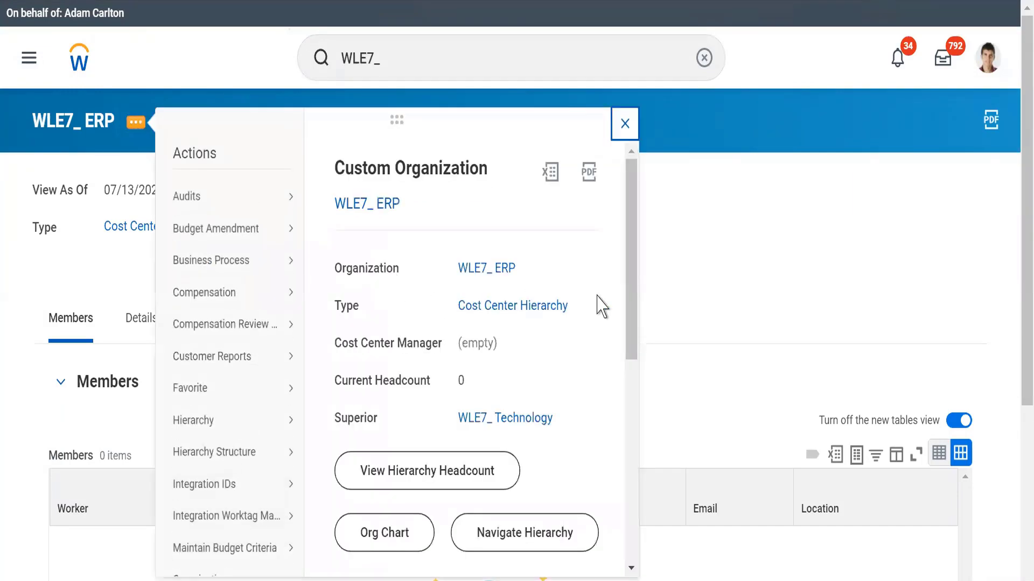
pyautogui.moveTo(630, 300); pyautogui.dragTo(618, 491)
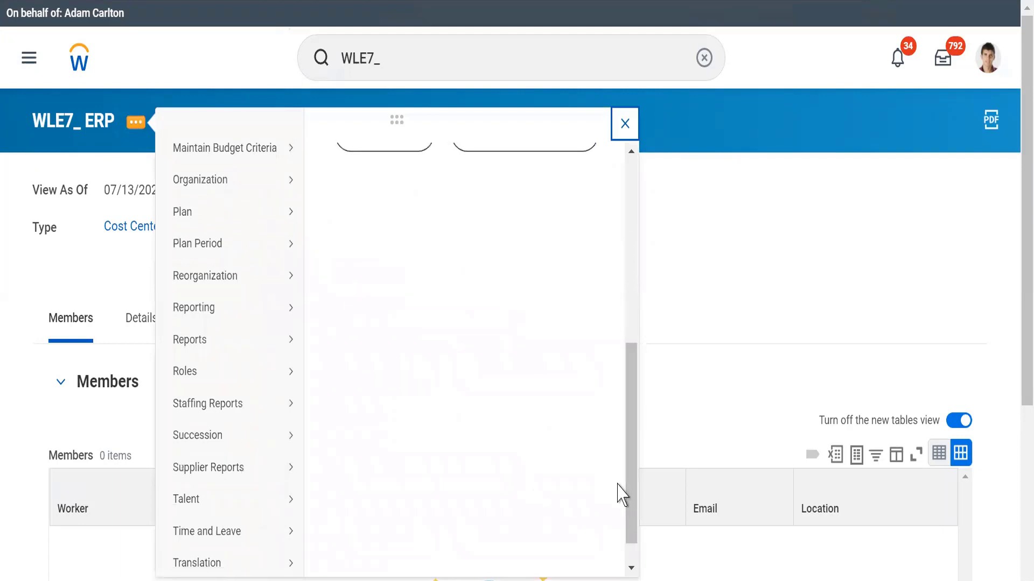
pyautogui.moveTo(234, 280)
pyautogui.moveTo(628, 419); pyautogui.dragTo(616, 313)
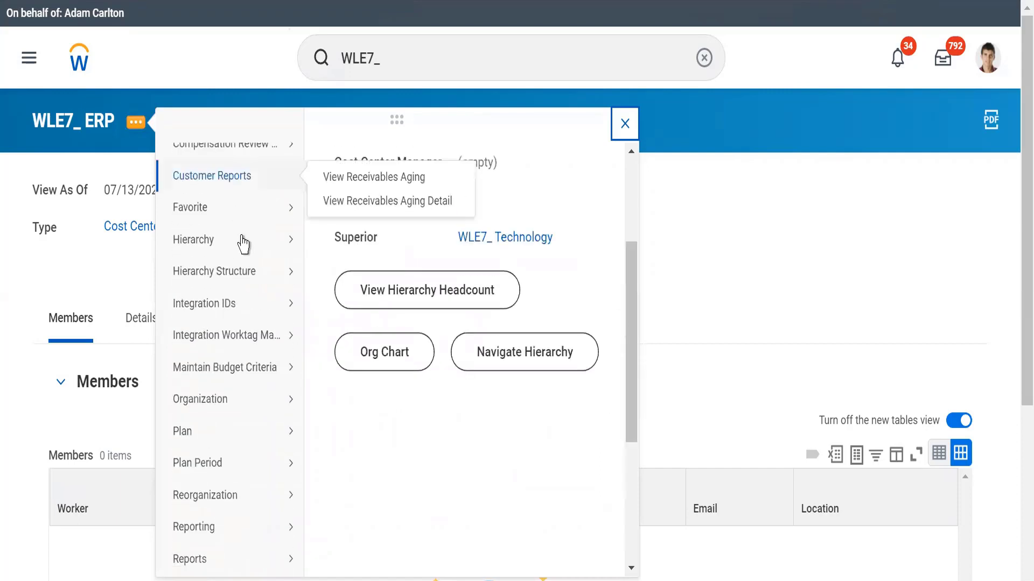
pyautogui.moveTo(244, 247)
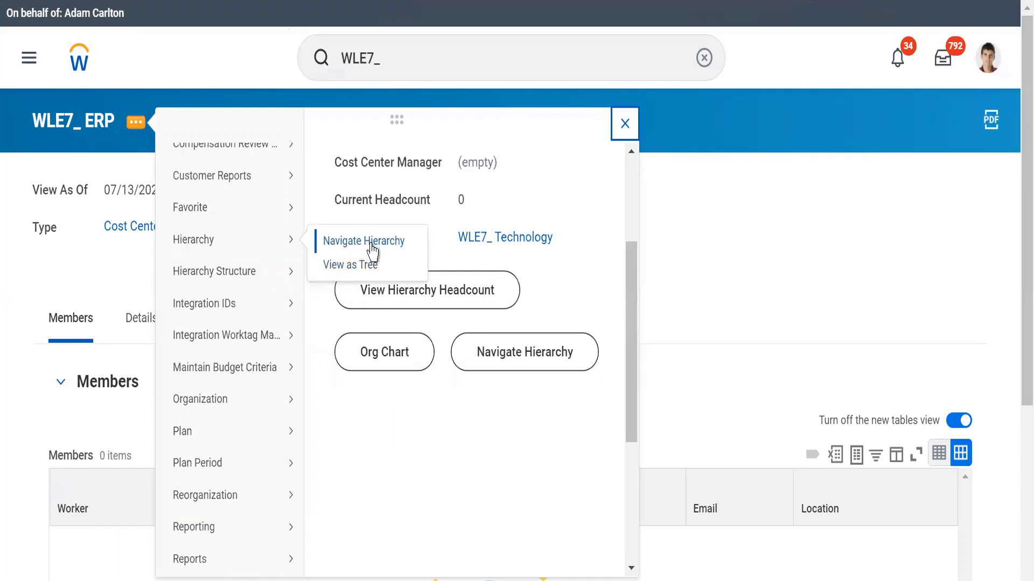
pyautogui.click(335, 265)
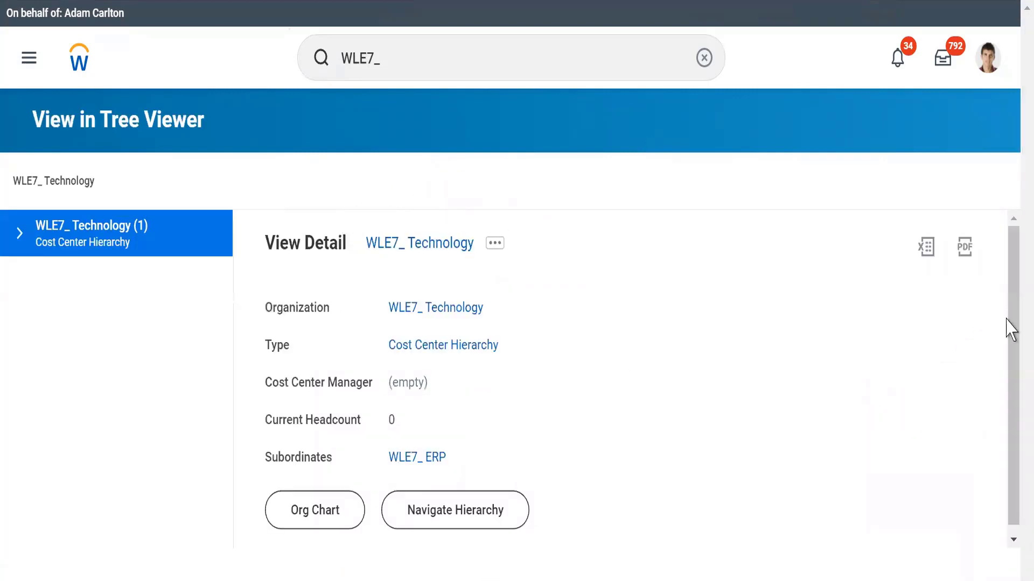
# - View the WLE7_ Technology org chart from the tree viewer, return to the tree and open Navigate Hierarchy
pyautogui.moveTo(1011, 412); pyautogui.dragTo(1014, 464)
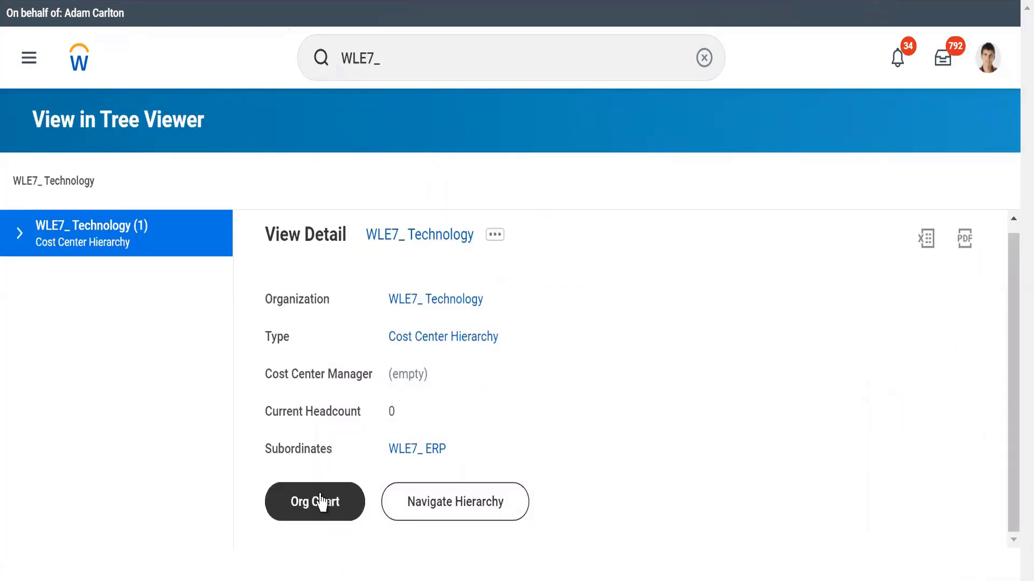
pyautogui.click(321, 502)
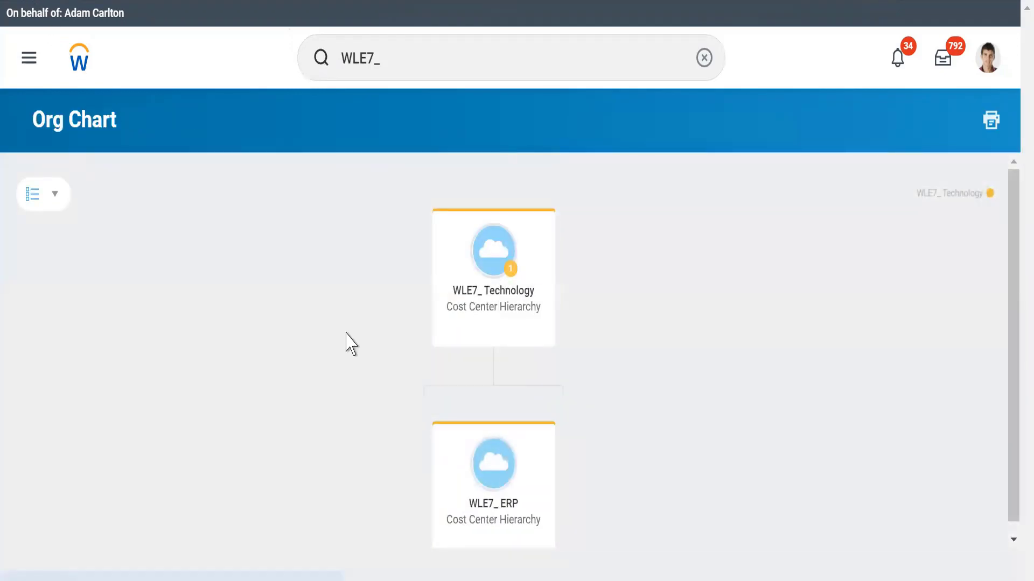
pyautogui.hotkey('alt', 'Left')
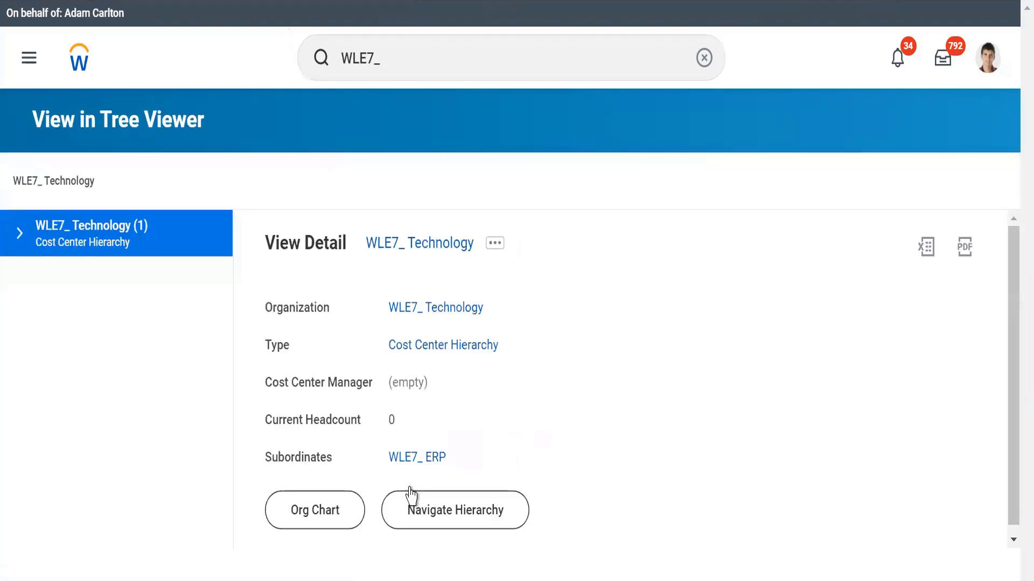
pyautogui.click(422, 514)
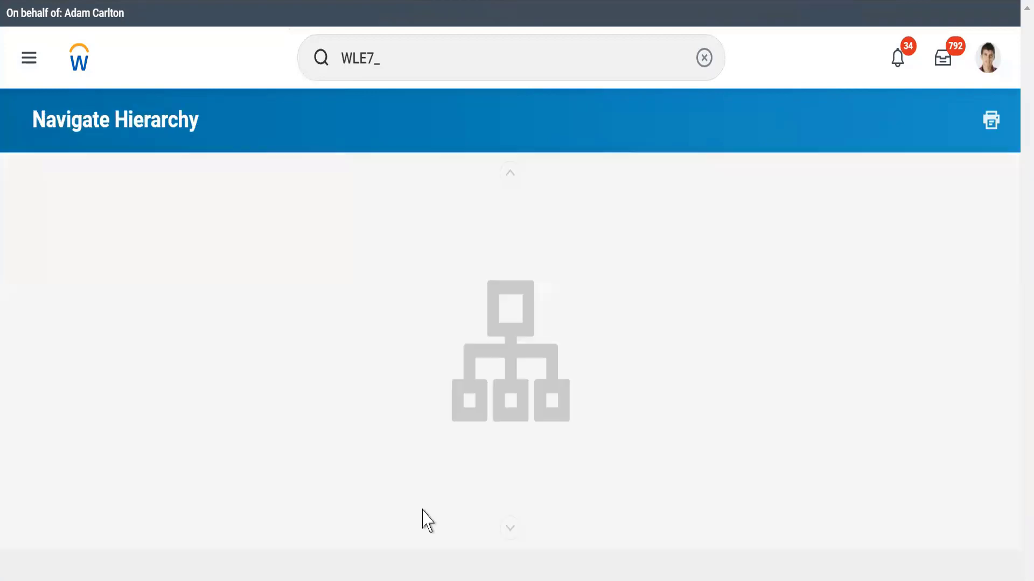